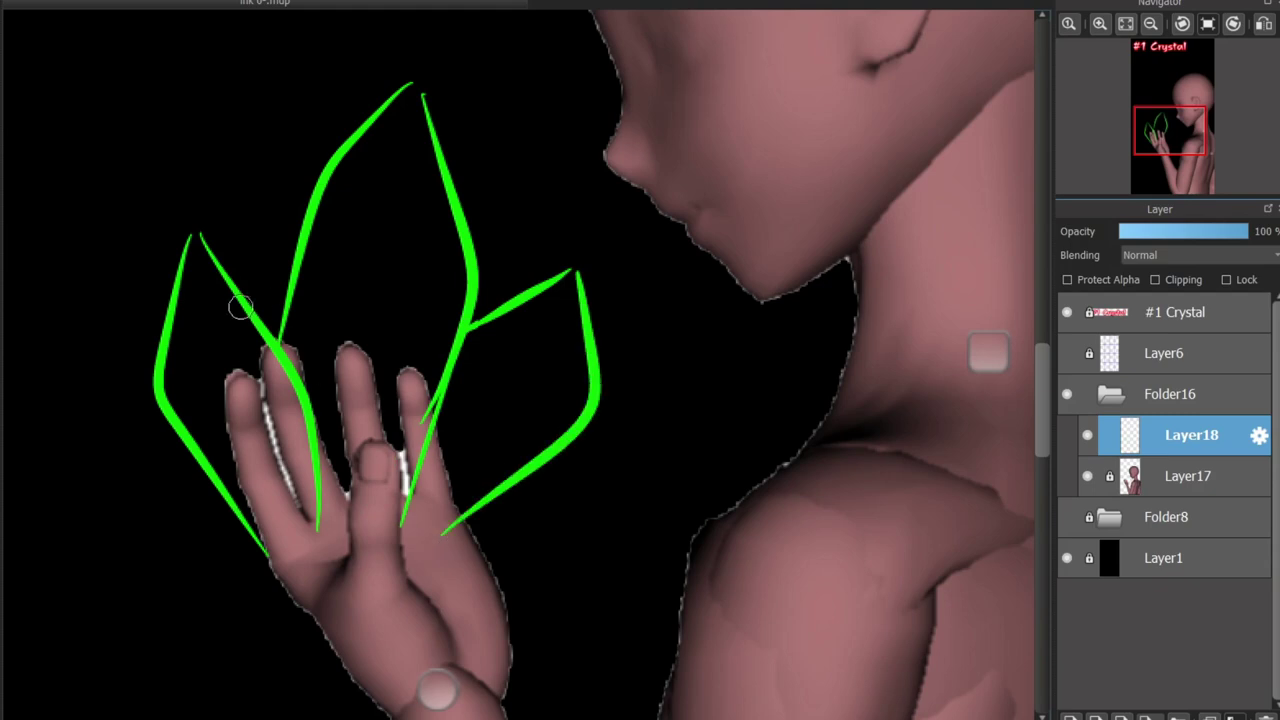
Sketch a small crystal tip behind the left crystal and add inner facet lines along the crystals' edges in green
{"action": "left_click_drag", "start_coordinate": [225, 270], "coordinate": [302, 183]}
{"action": "left_click_drag", "start_coordinate": [413, 115], "coordinate": [308, 300]}
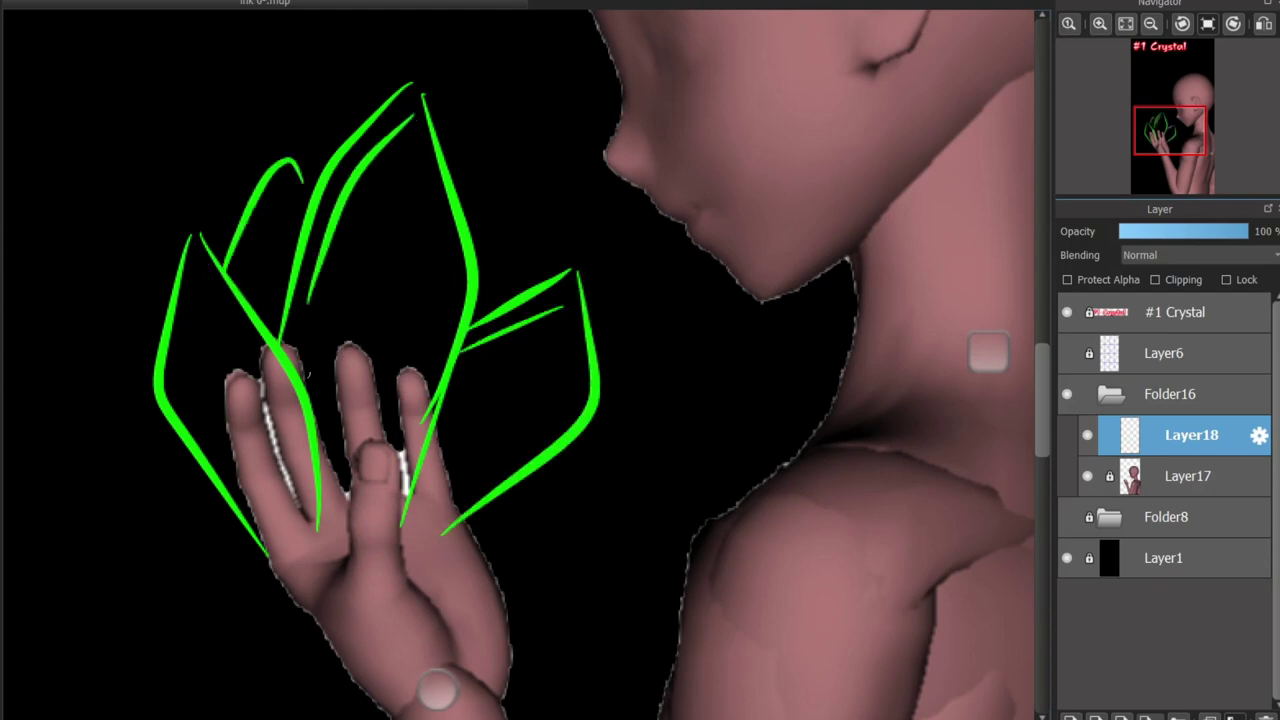
{"action": "left_click_drag", "start_coordinate": [228, 268], "coordinate": [276, 193]}
{"action": "left_click_drag", "start_coordinate": [196, 283], "coordinate": [212, 430]}
Sketch the base of the crystal cluster around the palm, with a flat lower edge and curved ends on both sides of the thumb
{"action": "mouse_move", "coordinate": [232, 540]}
{"action": "left_mouse_down"}
{"action": "mouse_move", "coordinate": [312, 528]}
{"action": "mouse_move", "coordinate": [300, 590]}
{"action": "left_mouse_up"}
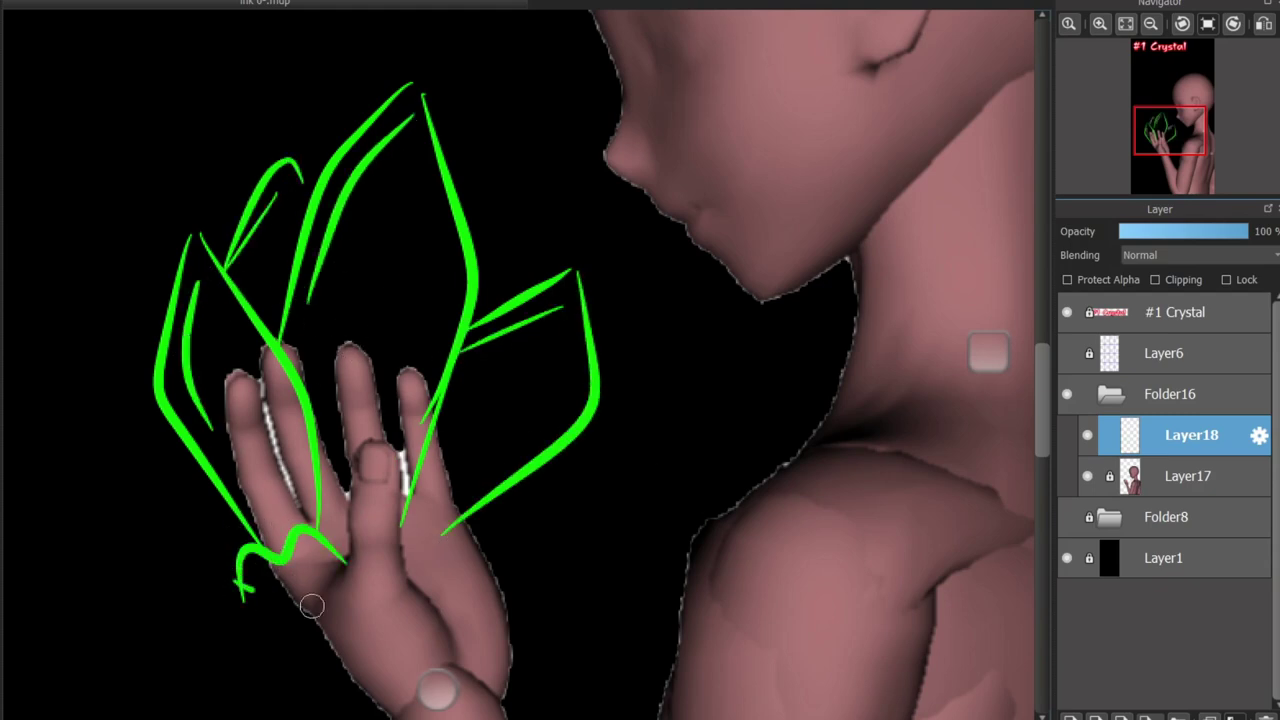
{"action": "key", "text": "ctrl+z"}
{"action": "key", "text": "ctrl+z"}
{"action": "key", "text": "ctrl+z"}
{"action": "left_click_drag", "start_coordinate": [230, 558], "coordinate": [440, 567]}
{"action": "left_click_drag", "start_coordinate": [425, 512], "coordinate": [503, 538]}
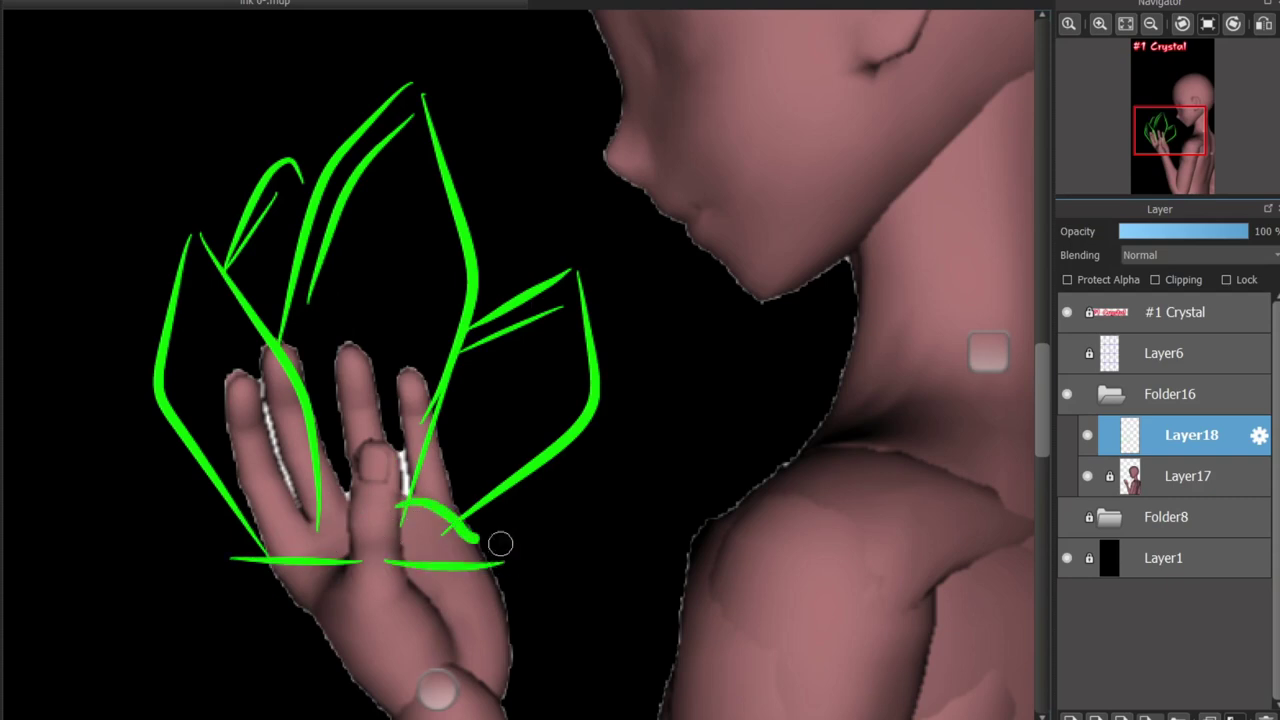
{"action": "mouse_move", "coordinate": [245, 556]}
{"action": "left_mouse_down"}
{"action": "mouse_move", "coordinate": [372, 500]}
{"action": "mouse_move", "coordinate": [258, 443]}
{"action": "left_mouse_up"}
{"action": "scroll", "coordinate": [507, 397], "scroll_direction": "up", "scroll_amount": 3}
{"action": "key", "text": "ctrl+z"}
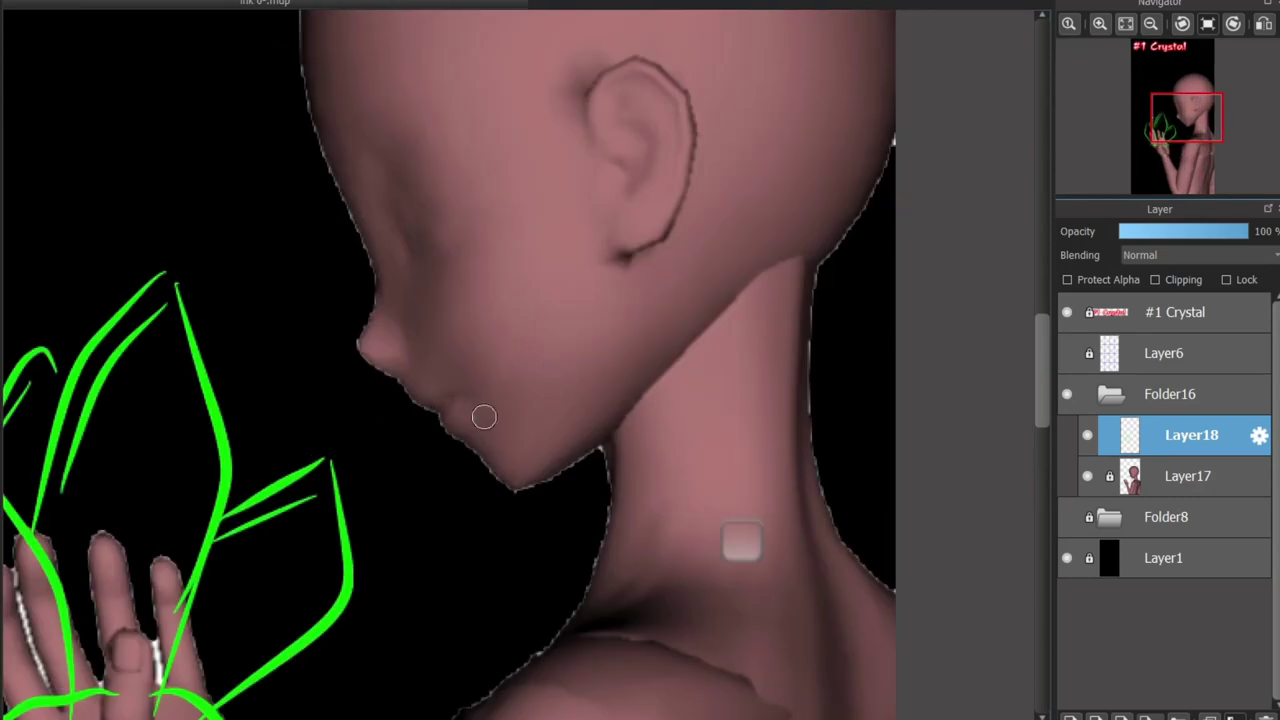
Sketch a closed crescent-shaped smile on the figure's lower cheek, redrawing the stroke until the shape fits
{"action": "left_click_drag", "start_coordinate": [467, 424], "coordinate": [490, 417]}
{"action": "left_click_drag", "start_coordinate": [580, 345], "coordinate": [474, 432]}
{"action": "key", "text": "ctrl+z"}
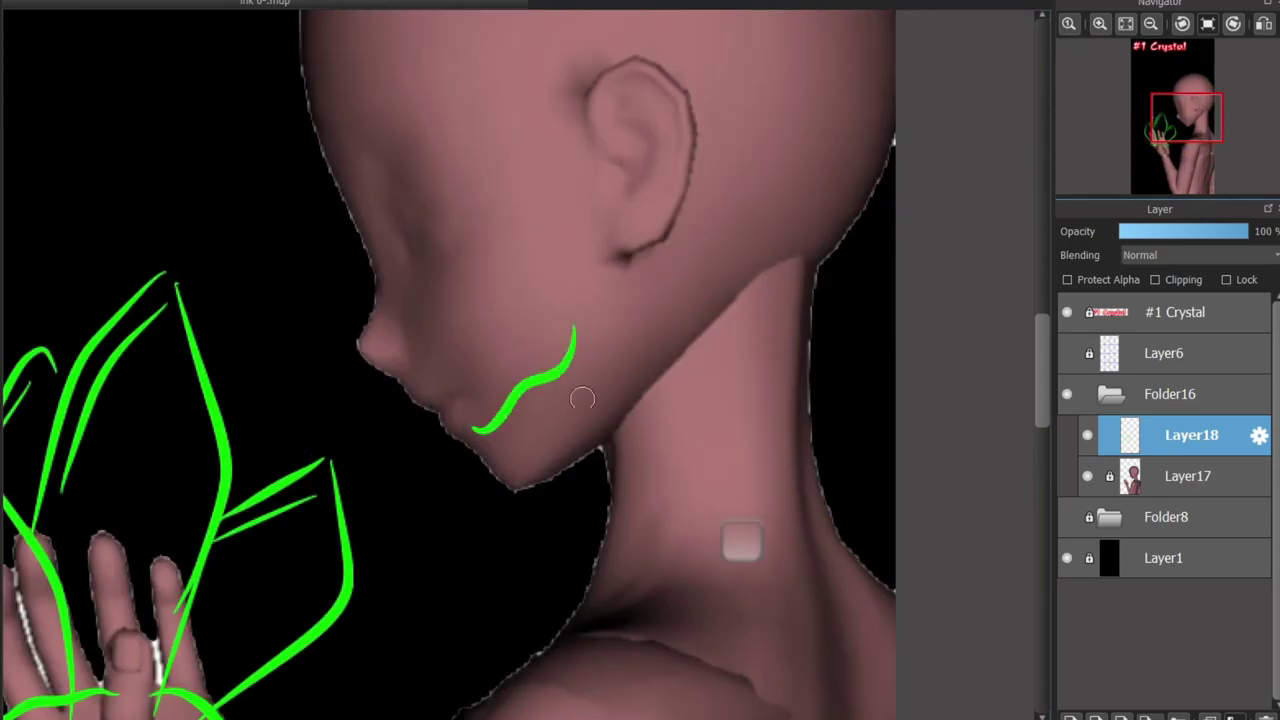
{"action": "key", "text": "ctrl+z"}
{"action": "mouse_move", "coordinate": [549, 337]}
{"action": "left_mouse_down"}
{"action": "mouse_move", "coordinate": [460, 430]}
{"action": "mouse_move", "coordinate": [551, 338]}
{"action": "left_mouse_up"}
{"action": "scroll", "coordinate": [514, 497], "scroll_direction": "up", "scroll_amount": 1}
{"action": "scroll", "coordinate": [586, 277], "scroll_direction": "down", "scroll_amount": 3}
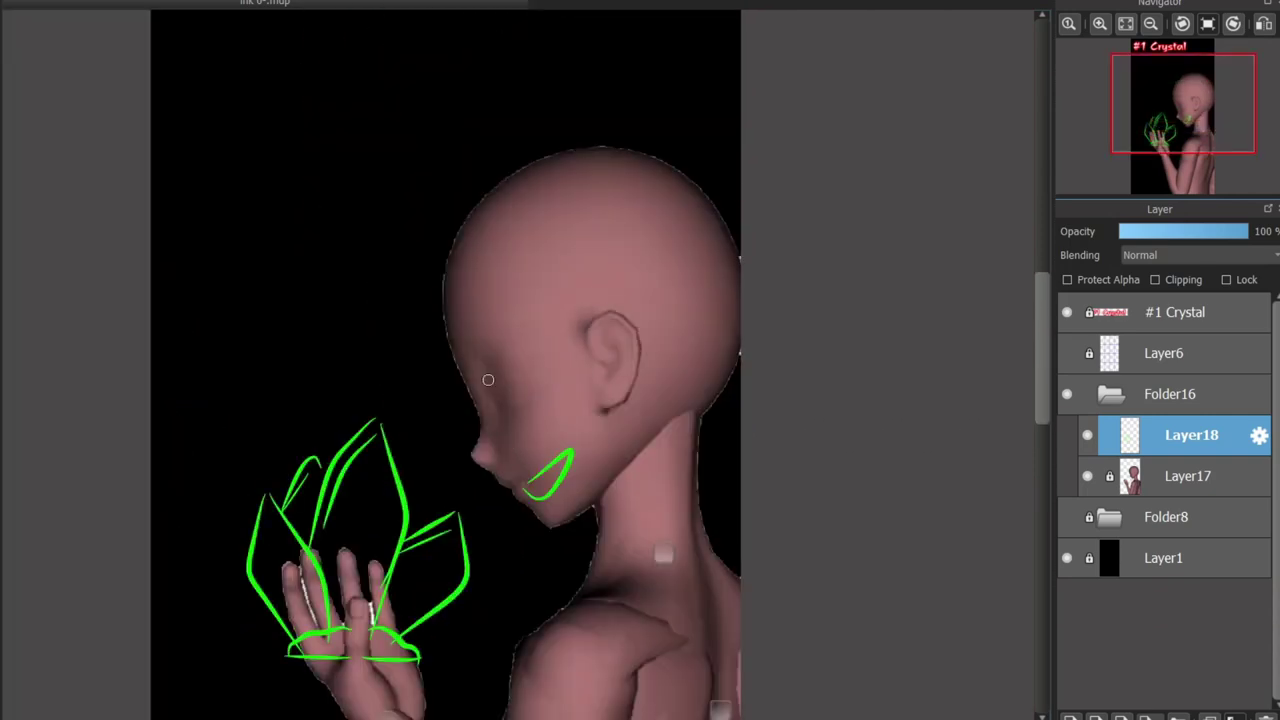
Sketch two curved headband lines around the head above the ear, joined at a point in front of the forehead
{"action": "left_click_drag", "start_coordinate": [455, 371], "coordinate": [748, 320]}
{"action": "key", "text": "ctrl+z"}
{"action": "left_click_drag", "start_coordinate": [410, 378], "coordinate": [745, 320]}
{"action": "key", "text": "ctrl+z"}
{"action": "mouse_move", "coordinate": [408, 382]}
{"action": "left_mouse_down"}
{"action": "mouse_move", "coordinate": [574, 290]}
{"action": "mouse_move", "coordinate": [740, 270]}
{"action": "left_mouse_up"}
Sketch a domed outline over the head and a round ornament with radiating lines at the front of the headband
{"action": "mouse_move", "coordinate": [435, 326]}
{"action": "left_mouse_down"}
{"action": "mouse_move", "coordinate": [443, 223]}
{"action": "mouse_move", "coordinate": [455, 250]}
{"action": "left_mouse_up"}
{"action": "key", "text": "ctrl+z"}
{"action": "left_click_drag", "start_coordinate": [440, 300], "coordinate": [714, 250]}
{"action": "key", "text": "ctrl+z"}
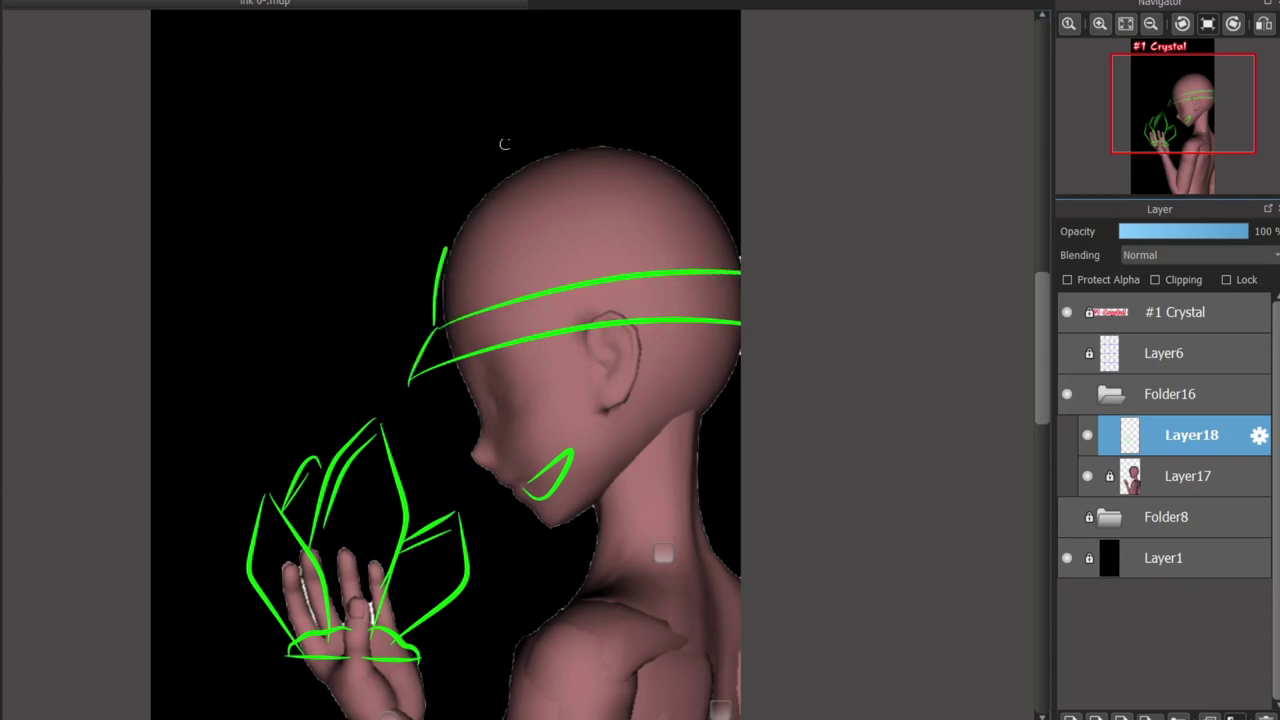
{"action": "mouse_move", "coordinate": [435, 326]}
{"action": "left_mouse_down"}
{"action": "mouse_move", "coordinate": [740, 160]}
{"action": "mouse_move", "coordinate": [396, 287]}
{"action": "left_mouse_up"}
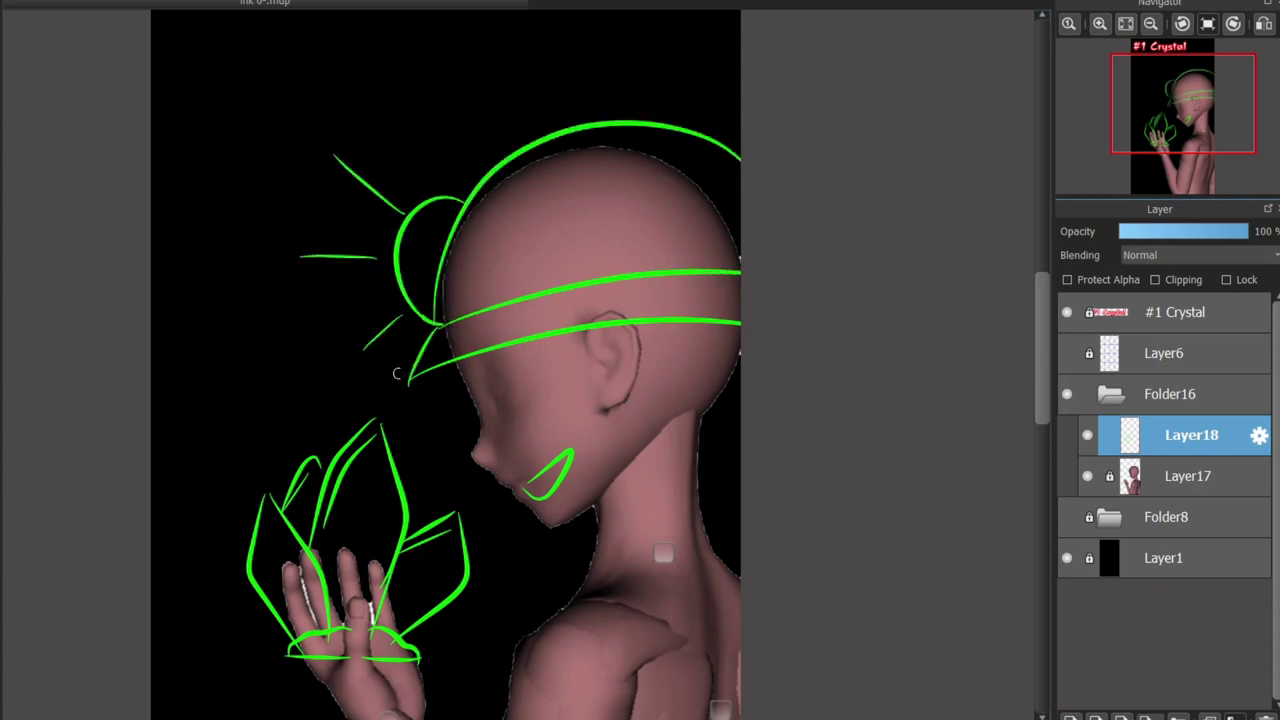
Draw crossed hatch marks on the cheek above the smile
{"action": "scroll", "coordinate": [521, 210], "scroll_direction": "up", "scroll_amount": 5}
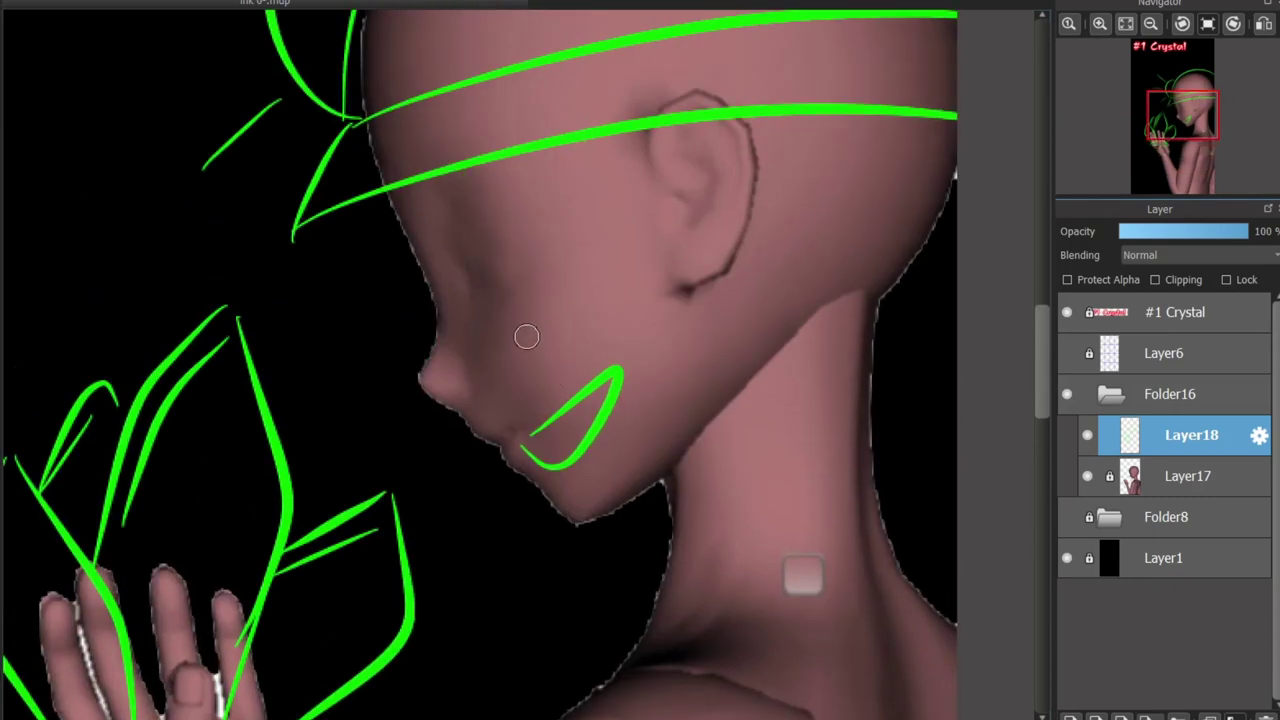
{"action": "left_click_drag", "start_coordinate": [528, 338], "coordinate": [597, 272]}
{"action": "left_click_drag", "start_coordinate": [542, 368], "coordinate": [624, 280]}
Sketch the garment over the shoulder and upper arm, with two long curved lines running down the back
{"action": "scroll", "coordinate": [757, 472], "scroll_direction": "down", "scroll_amount": 5}
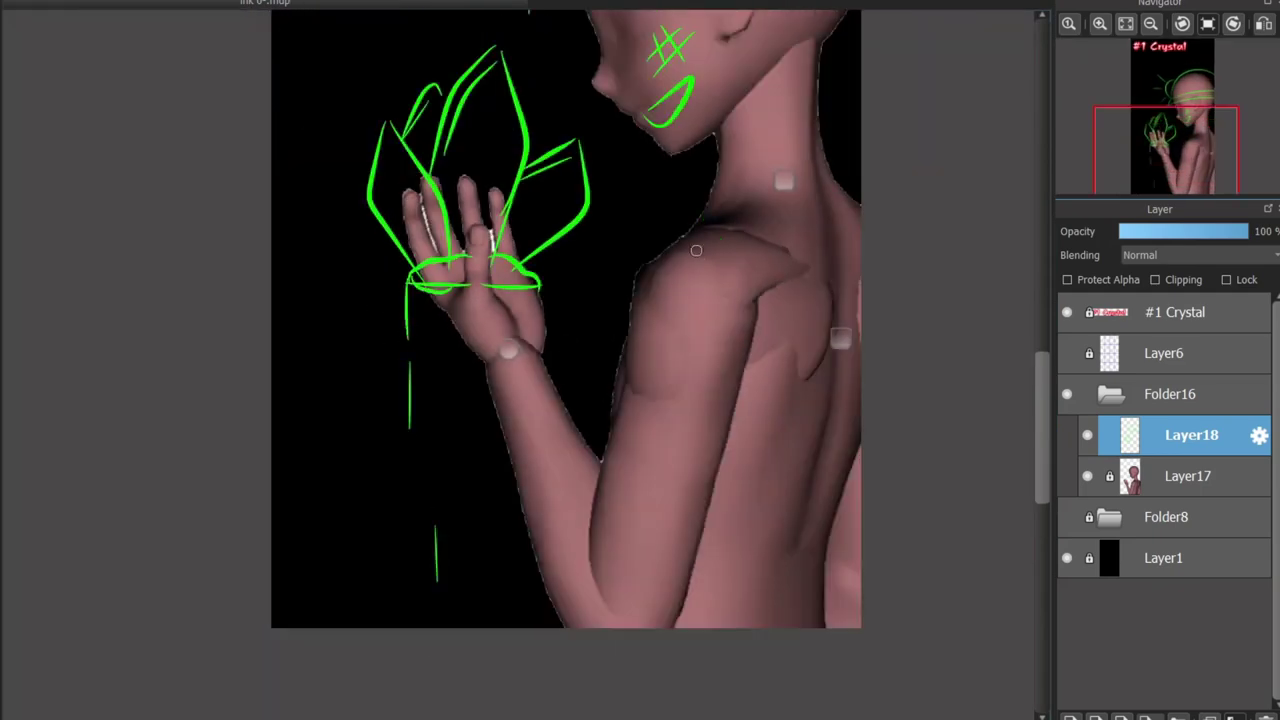
{"action": "left_click_drag", "start_coordinate": [676, 236], "coordinate": [751, 626]}
{"action": "mouse_move", "coordinate": [669, 250]}
{"action": "left_mouse_down"}
{"action": "mouse_move", "coordinate": [706, 626]}
{"action": "mouse_move", "coordinate": [620, 492]}
{"action": "mouse_move", "coordinate": [687, 538]}
{"action": "left_mouse_up"}
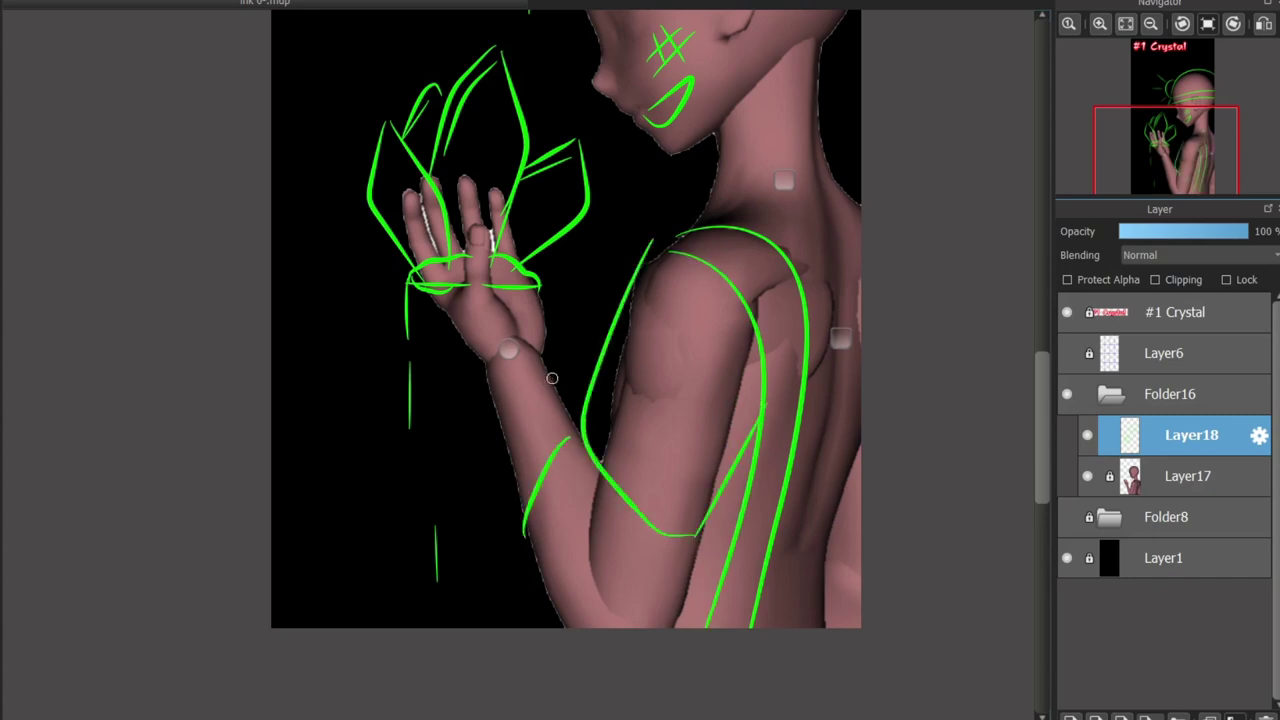
Sketch a wide collar band around the neck with a round loop at its front and back
{"action": "scroll", "coordinate": [901, 433], "scroll_direction": "up", "scroll_amount": 5}
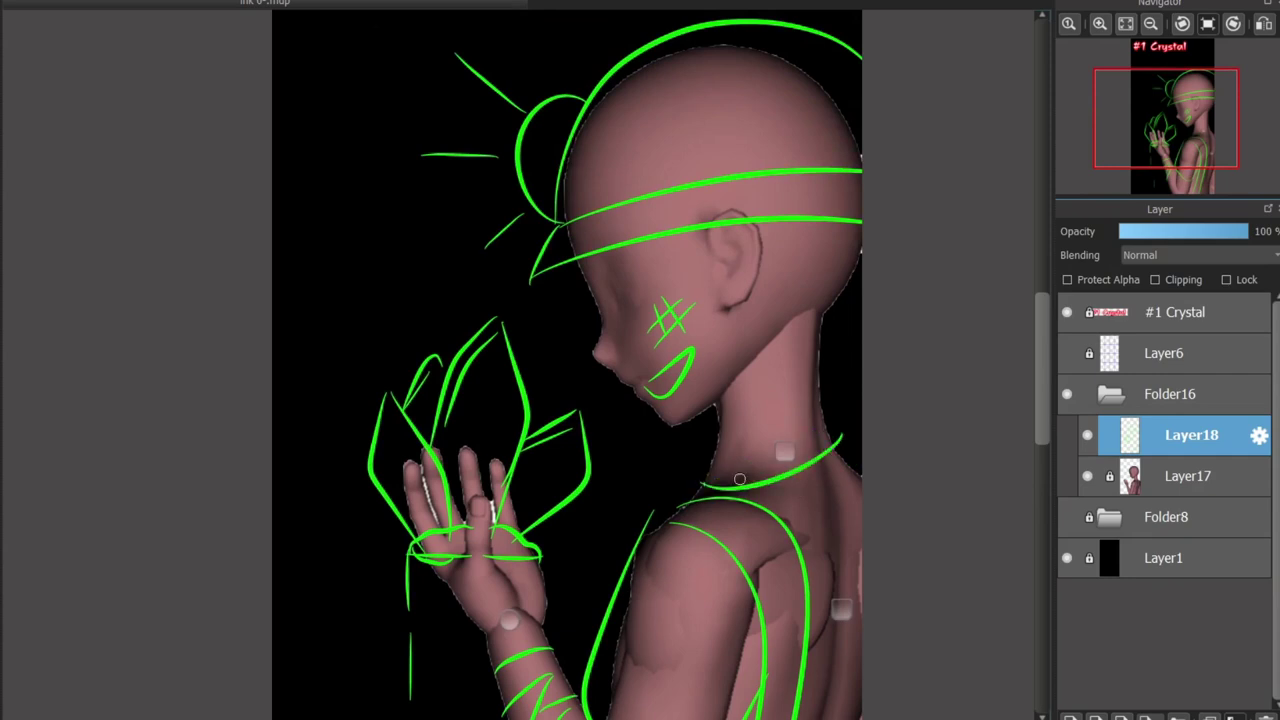
{"action": "scroll", "coordinate": [739, 474], "scroll_direction": "up", "scroll_amount": 3}
{"action": "key", "text": "ctrl+z"}
{"action": "mouse_move", "coordinate": [715, 436]}
{"action": "left_mouse_down"}
{"action": "mouse_move", "coordinate": [734, 434]}
{"action": "mouse_move", "coordinate": [752, 469]}
{"action": "left_mouse_up"}
{"action": "left_click_drag", "start_coordinate": [688, 392], "coordinate": [766, 462]}
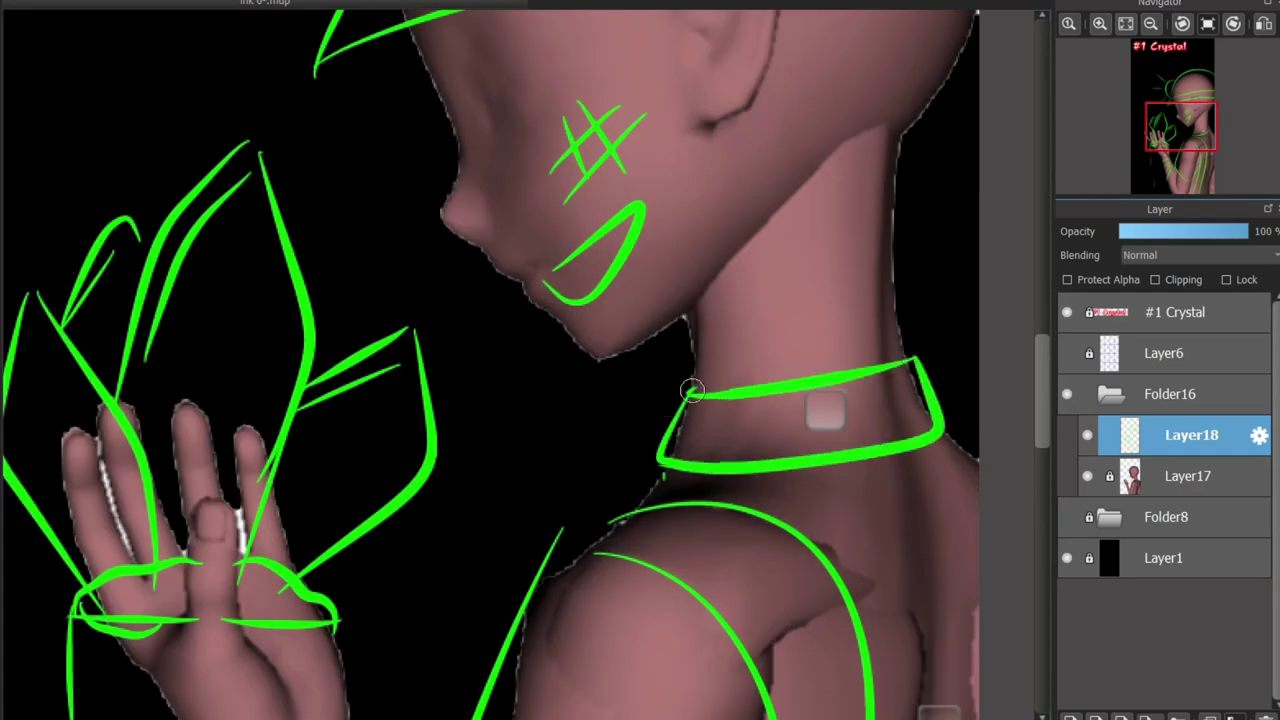
{"action": "left_click_drag", "start_coordinate": [662, 478], "coordinate": [655, 408]}
{"action": "left_click_drag", "start_coordinate": [922, 362], "coordinate": [970, 358]}
{"action": "left_click_drag", "start_coordinate": [958, 408], "coordinate": [1040, 320]}
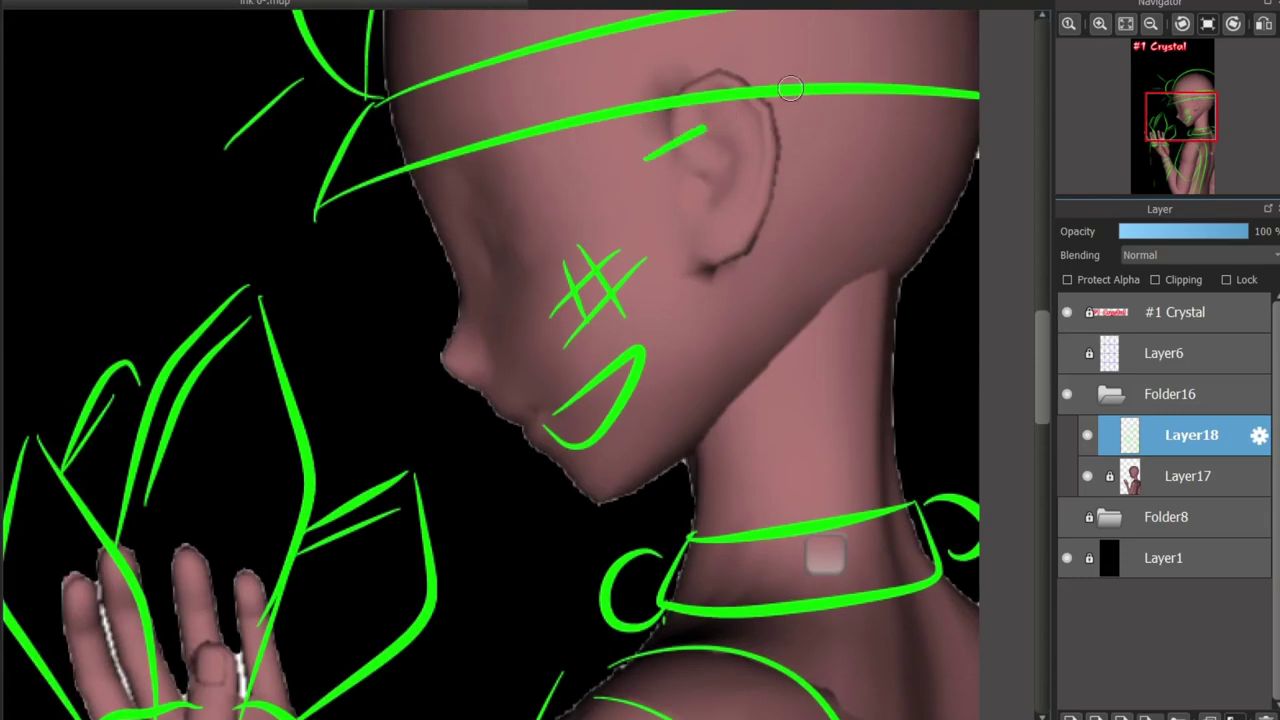
Sketch a long pointed ear over the base ear, extending past the headband, with an inner line
{"action": "mouse_move", "coordinate": [666, 135]}
{"action": "left_mouse_down"}
{"action": "mouse_move", "coordinate": [806, 45]}
{"action": "mouse_move", "coordinate": [875, 12]}
{"action": "left_mouse_up"}
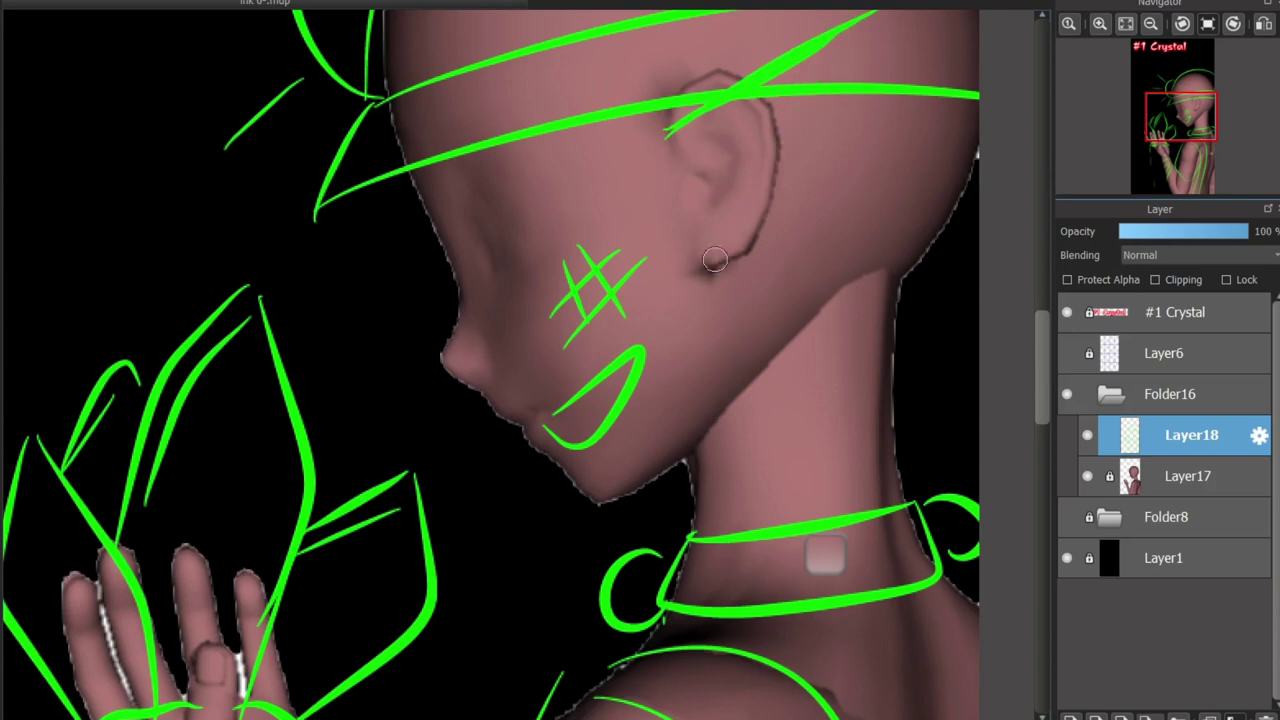
{"action": "left_click_drag", "start_coordinate": [712, 266], "coordinate": [868, 20]}
{"action": "left_click_drag", "start_coordinate": [693, 160], "coordinate": [840, 50]}
Sketch the hair edge from below the ear across the nape and up the back of the head
{"action": "left_click_drag", "start_coordinate": [735, 262], "coordinate": [737, 296]}
{"action": "left_click_drag", "start_coordinate": [742, 312], "coordinate": [757, 405]}
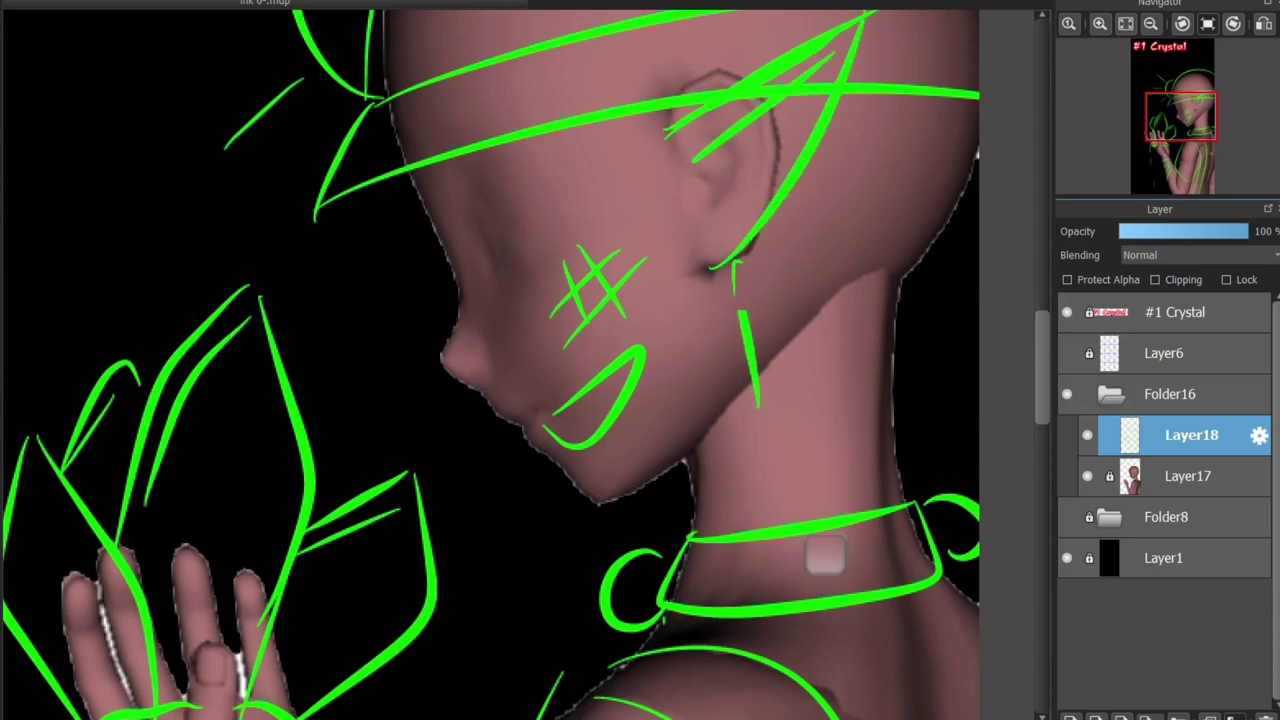
{"action": "key", "text": "ctrl+z"}
{"action": "key", "text": "ctrl+z"}
{"action": "mouse_move", "coordinate": [735, 262]}
{"action": "left_mouse_down"}
{"action": "mouse_move", "coordinate": [925, 285]}
{"action": "mouse_move", "coordinate": [978, 155]}
{"action": "left_mouse_up"}
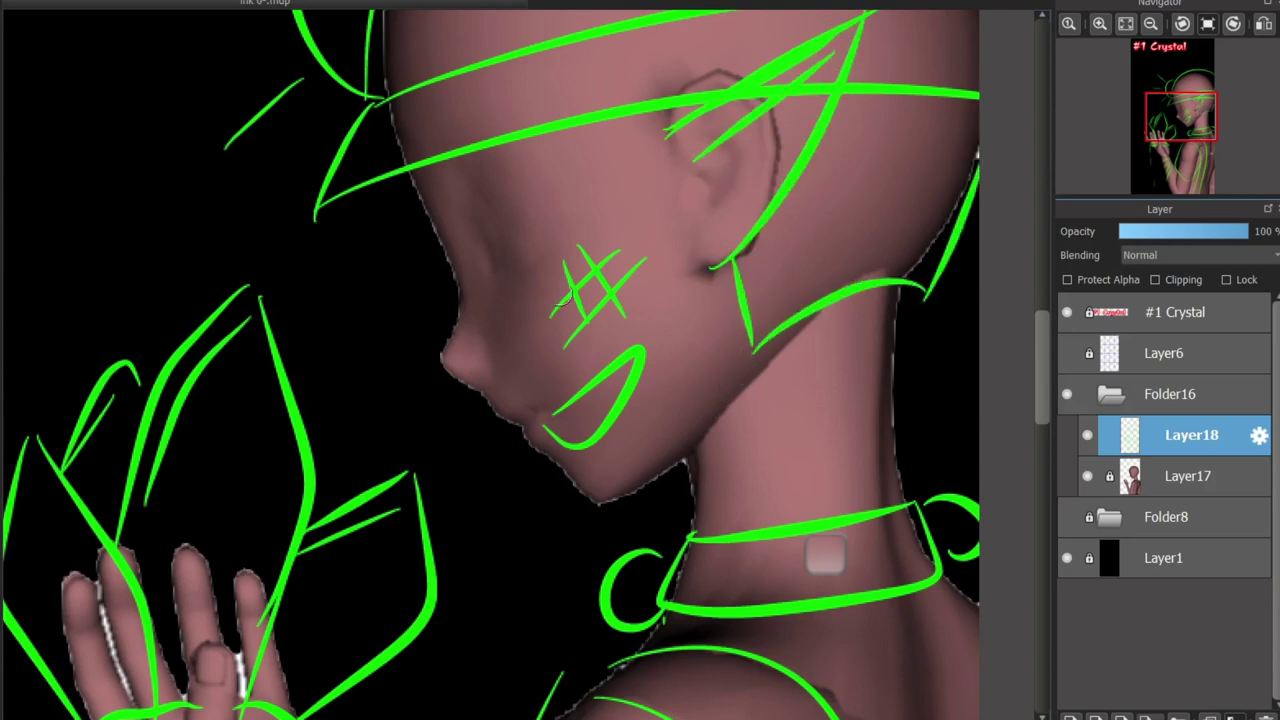
Sketch the diagonal wrap lines and long trailing strips down the raised forearm
{"action": "scroll", "coordinate": [895, 296], "scroll_direction": "down", "scroll_amount": 3}
{"action": "left_click_drag", "start_coordinate": [700, 400], "coordinate": [610, 490]}
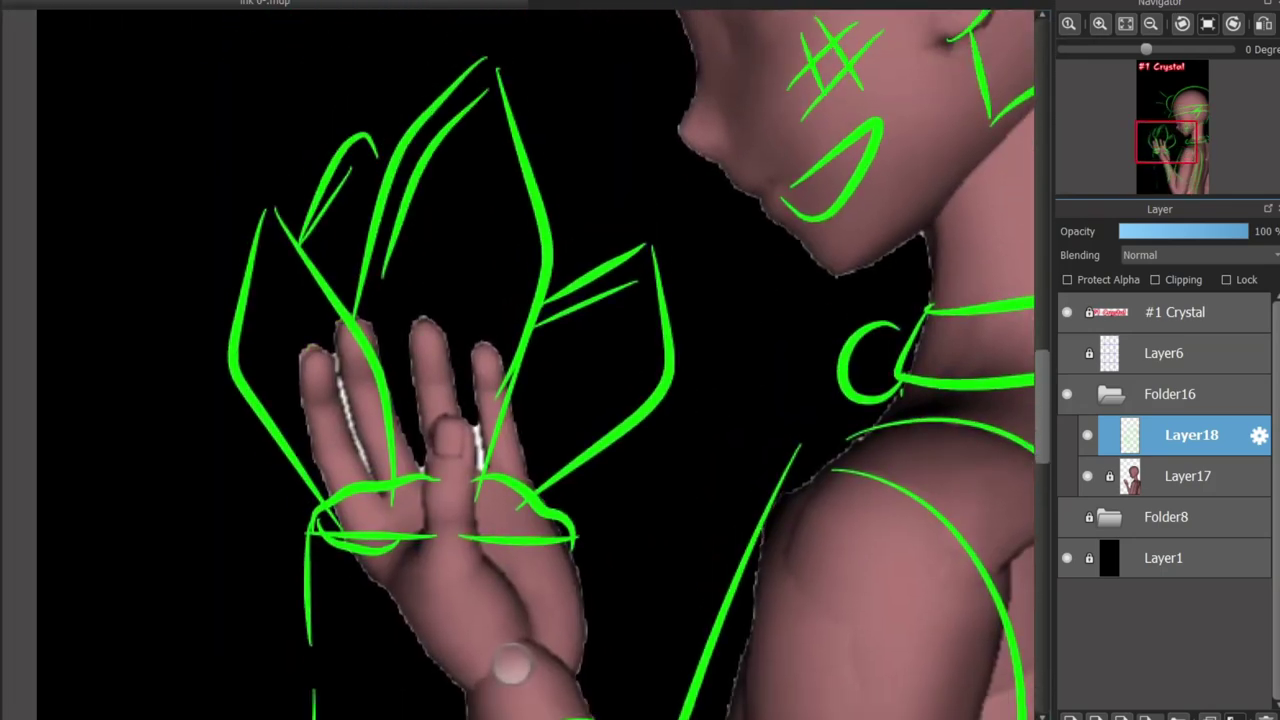
{"action": "scroll", "coordinate": [440, 238], "scroll_direction": "up", "scroll_amount": 3}
{"action": "left_click_drag", "start_coordinate": [1028, 482], "coordinate": [1031, 260]}
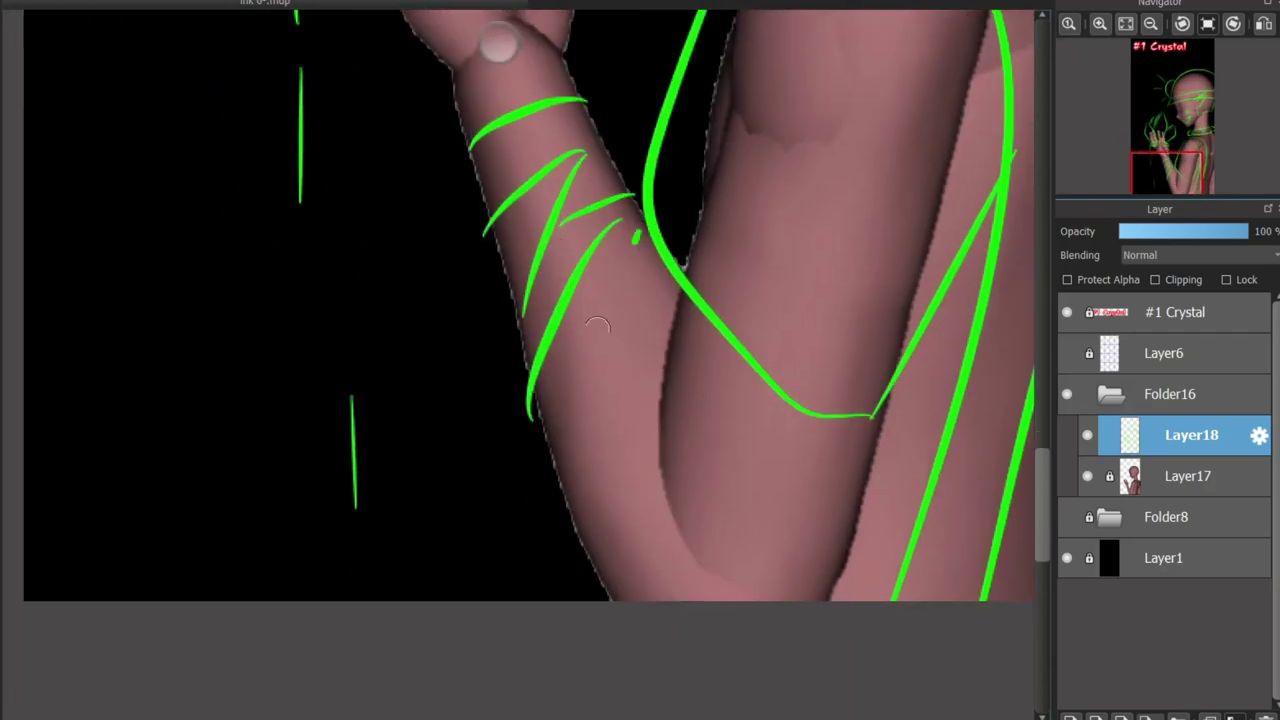
{"action": "left_click_drag", "start_coordinate": [638, 240], "coordinate": [534, 602]}
{"action": "left_click_drag", "start_coordinate": [523, 392], "coordinate": [528, 596]}
{"action": "left_click_drag", "start_coordinate": [670, 406], "coordinate": [696, 538]}
{"action": "mouse_move", "coordinate": [524, 173]}
{"action": "left_mouse_down"}
{"action": "mouse_move", "coordinate": [620, 520]}
{"action": "mouse_move", "coordinate": [470, 419]}
{"action": "mouse_move", "coordinate": [505, 236]}
{"action": "left_mouse_up"}
{"action": "scroll", "coordinate": [470, 419], "scroll_direction": "up", "scroll_amount": 2}
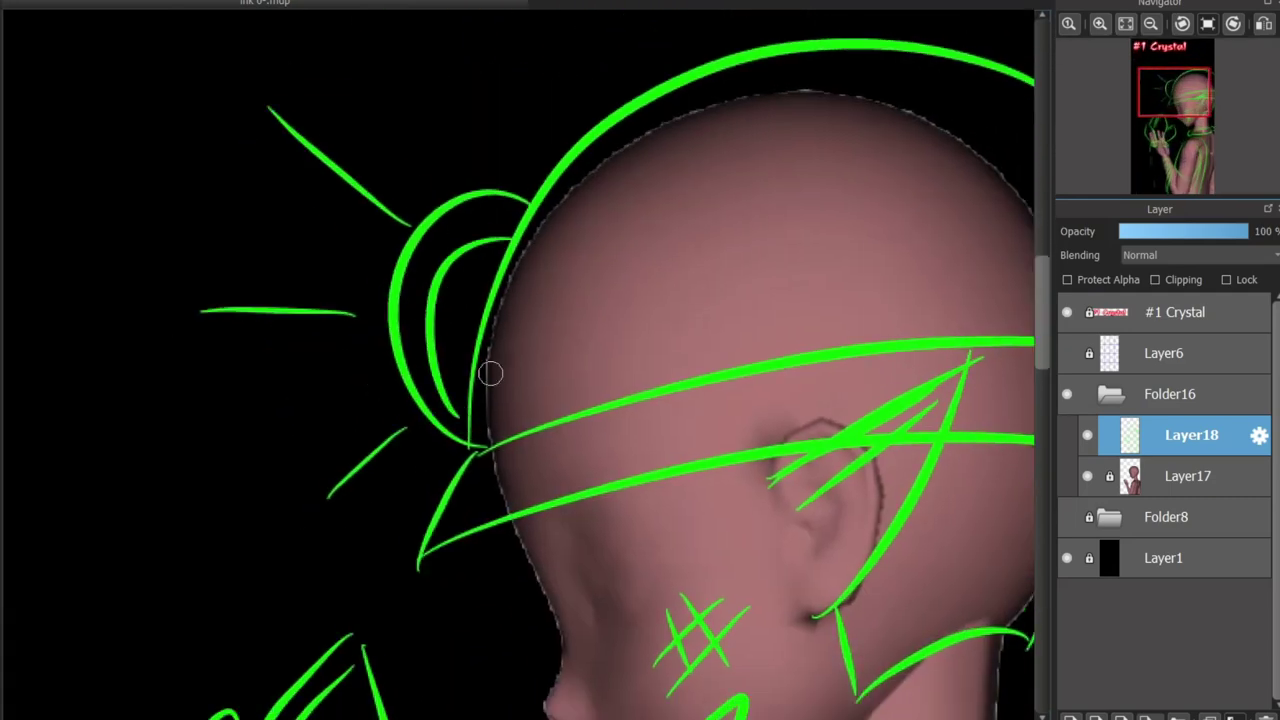
{"action": "key", "text": "ctrl+z"}
Fade Layer17, set Layer18 to 53% opacity and lock it, and add a new layer above them
{"action": "scroll", "coordinate": [785, 497], "scroll_direction": "down", "scroll_amount": 5}
{"action": "left_click", "coordinate": [1191, 476]}
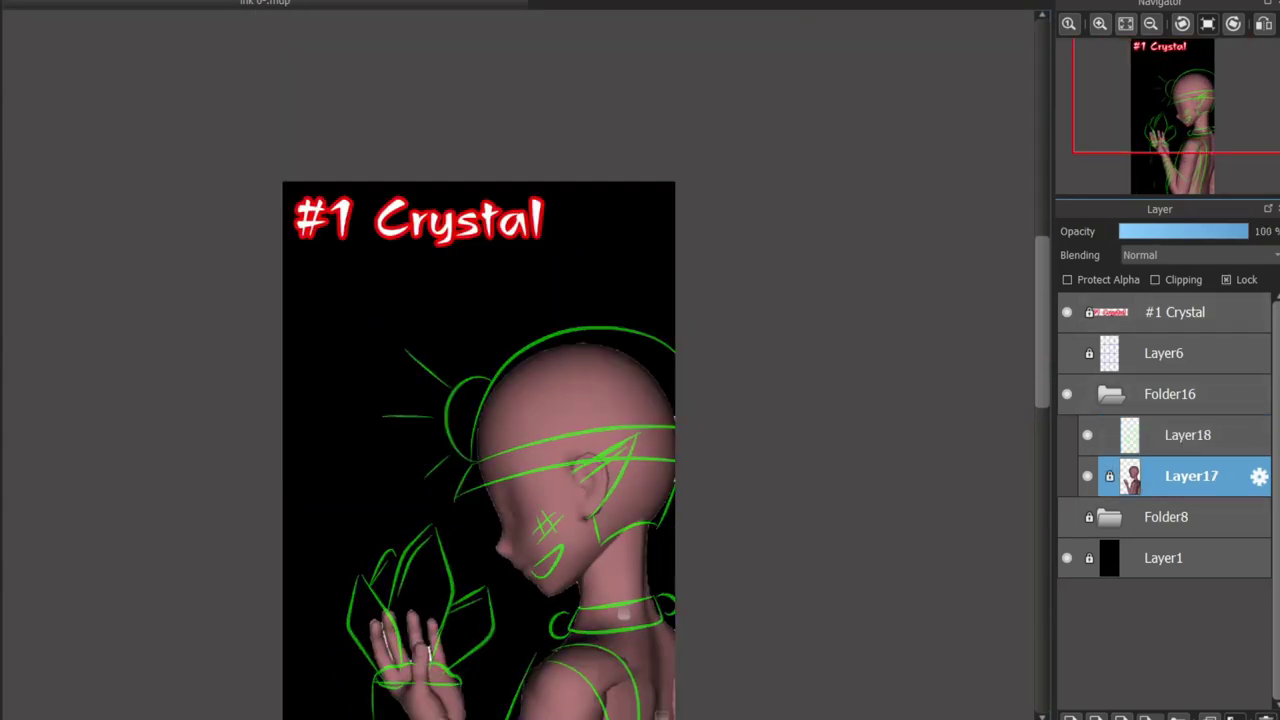
{"action": "left_click_drag", "start_coordinate": [1240, 231], "coordinate": [1173, 231]}
{"action": "left_click", "coordinate": [1191, 435]}
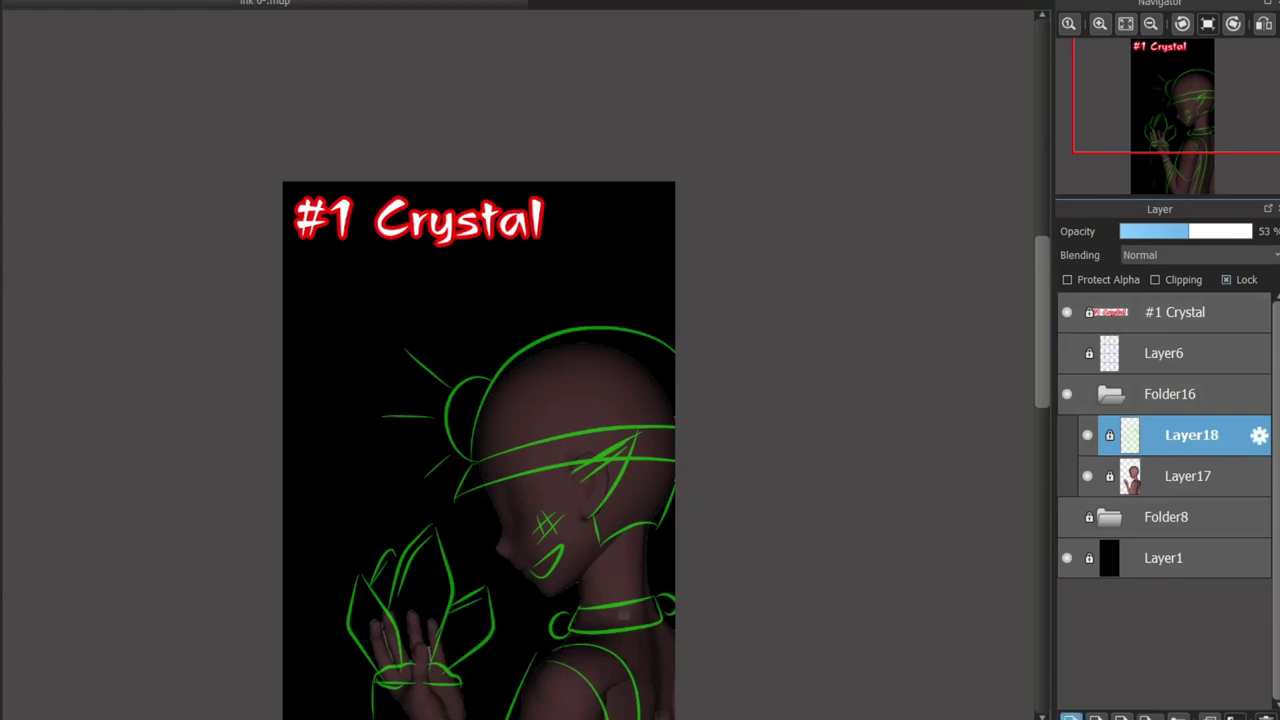
{"action": "left_click", "coordinate": [1070, 716]}
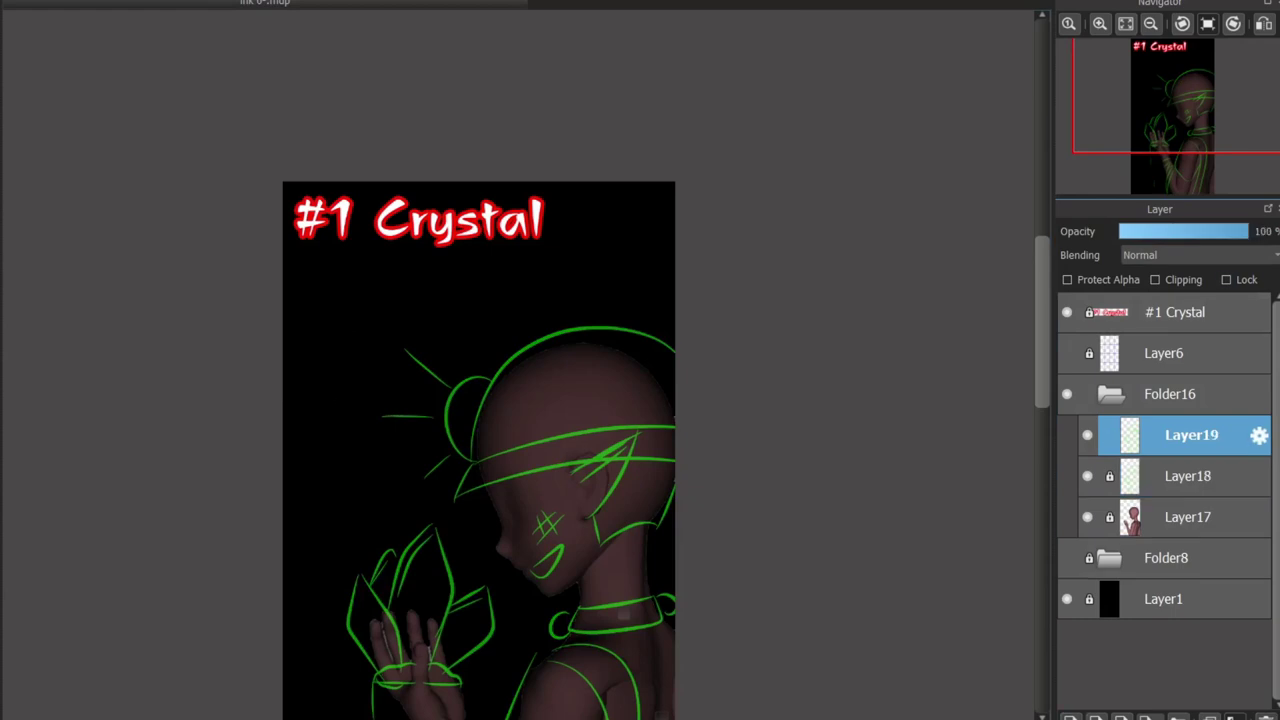
{"action": "left_click_drag", "start_coordinate": [402, 685], "coordinate": [522, 328]}
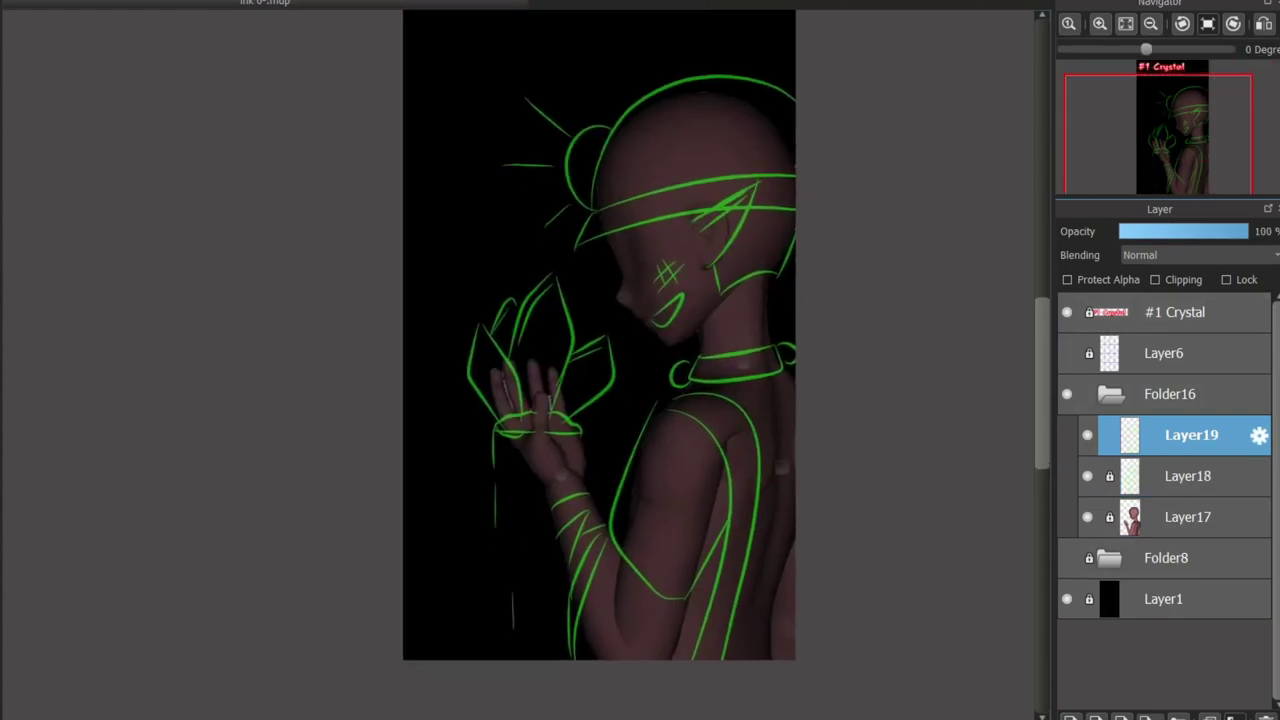
{"action": "scroll", "coordinate": [522, 328], "scroll_direction": "up", "scroll_amount": 3}
{"action": "scroll", "coordinate": [522, 328], "scroll_direction": "up", "scroll_amount": 1}
{"action": "scroll", "coordinate": [529, 249], "scroll_direction": "down", "scroll_amount": 4}
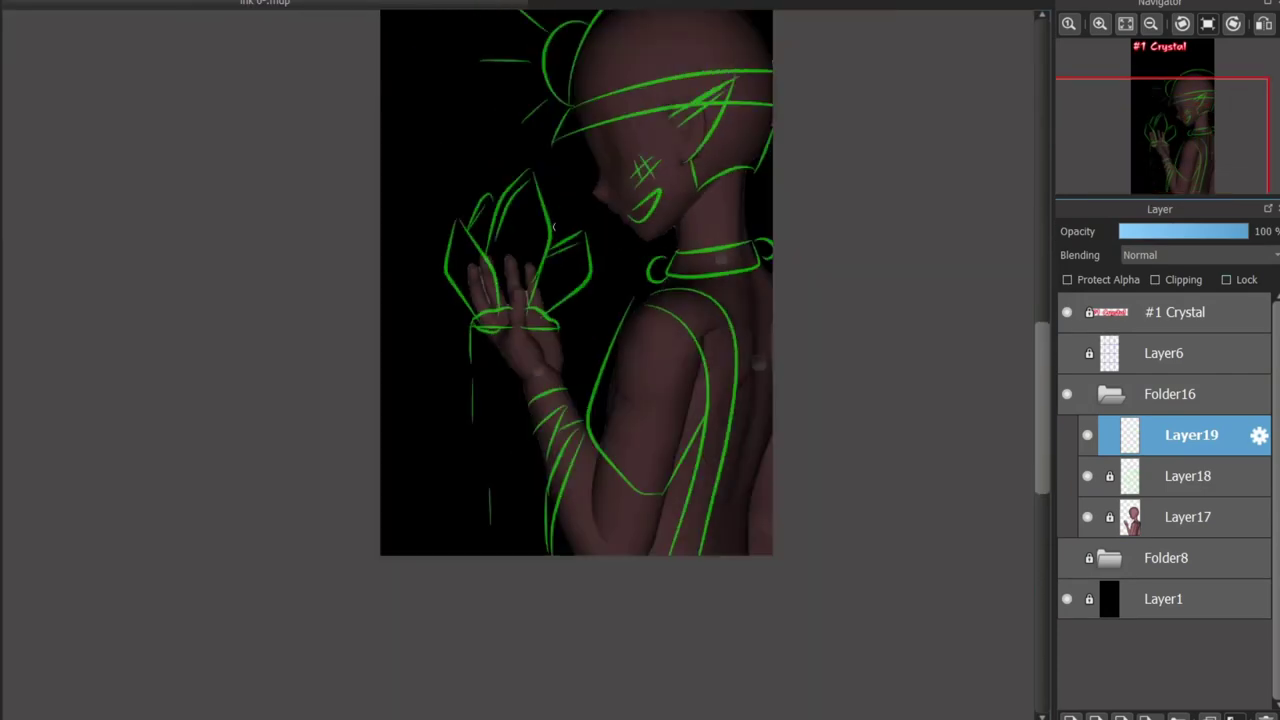
{"action": "scroll", "coordinate": [529, 249], "scroll_direction": "up", "scroll_amount": 1}
{"action": "scroll", "coordinate": [563, 229], "scroll_direction": "up", "scroll_amount": 2}
{"action": "scroll", "coordinate": [563, 229], "scroll_direction": "down", "scroll_amount": 1}
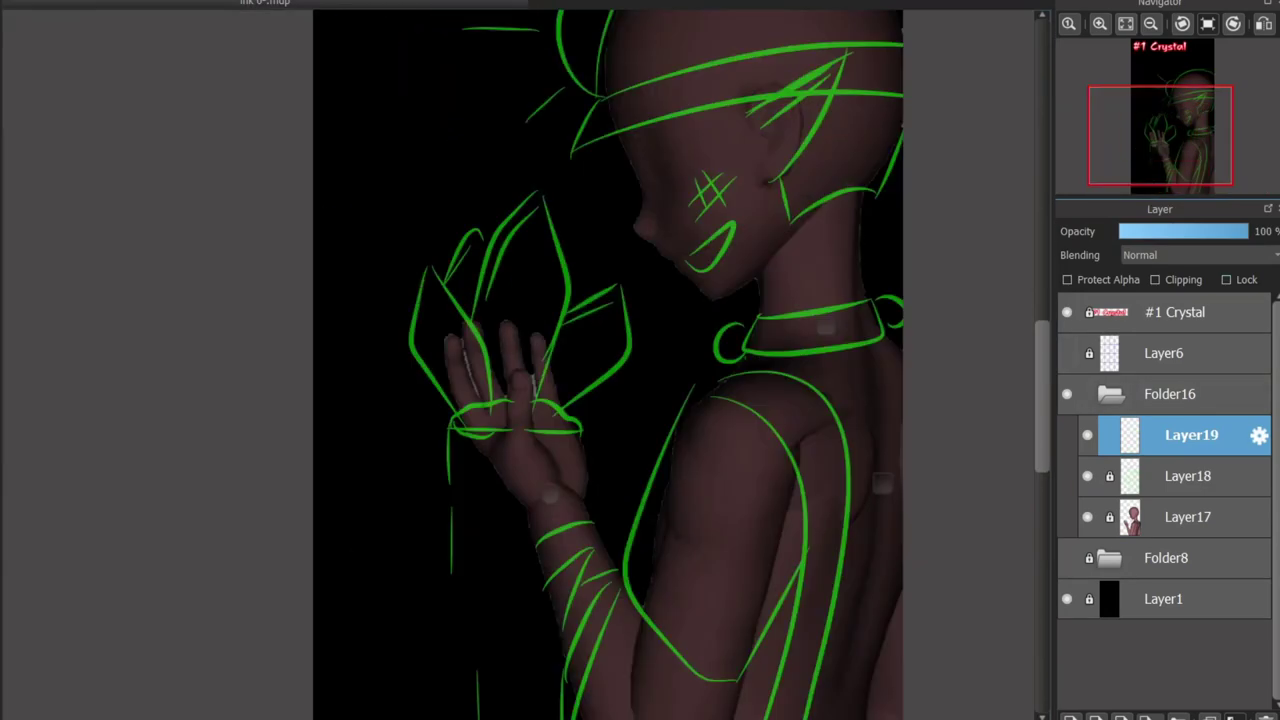
{"action": "scroll", "coordinate": [509, 377], "scroll_direction": "up", "scroll_amount": 3}
Ink the rounded tip of the thumb in white on the new layer, redoing strokes until the arc fits
{"action": "left_click_drag", "start_coordinate": [488, 389], "coordinate": [490, 466]}
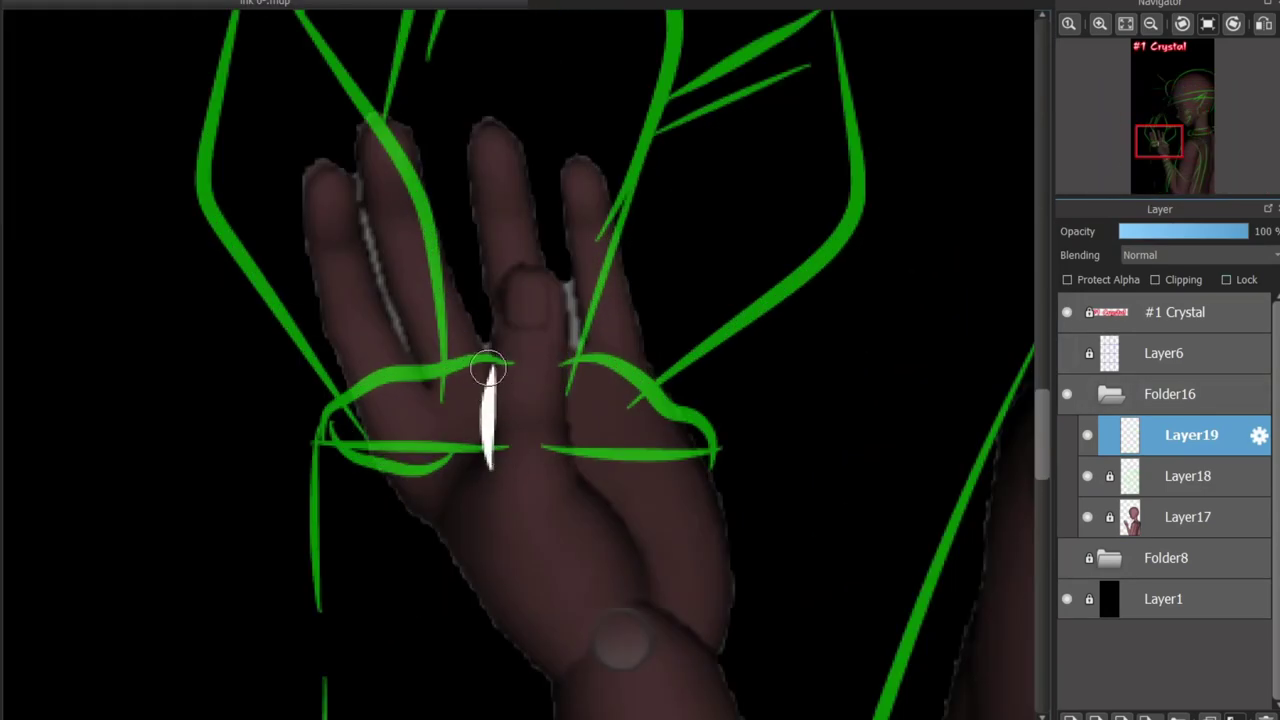
{"action": "mouse_move", "coordinate": [488, 369]}
{"action": "left_mouse_down"}
{"action": "mouse_move", "coordinate": [543, 363]}
{"action": "mouse_move", "coordinate": [565, 452]}
{"action": "left_mouse_up"}
{"action": "key", "text": "ctrl+z"}
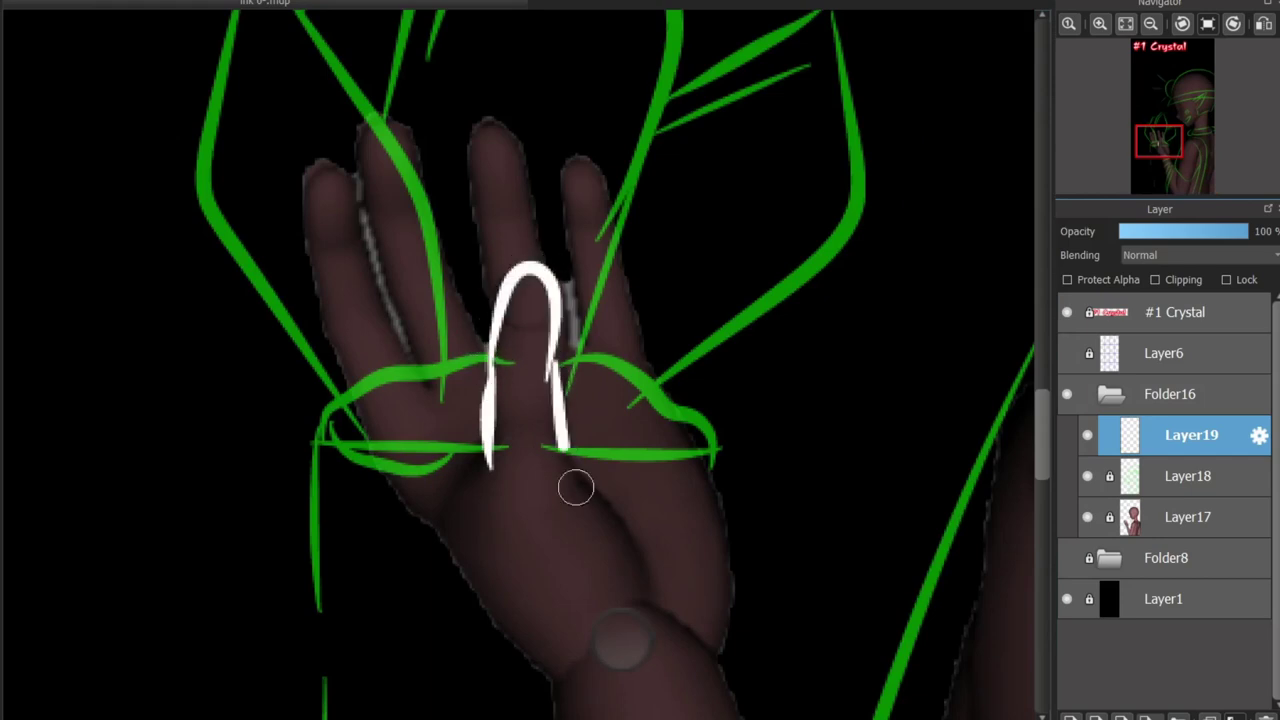
{"action": "key", "text": "ctrl+z"}
{"action": "key", "text": "ctrl+z"}
{"action": "mouse_move", "coordinate": [485, 365]}
{"action": "left_mouse_down"}
{"action": "mouse_move", "coordinate": [562, 387]}
{"action": "mouse_move", "coordinate": [565, 460]}
{"action": "left_mouse_up"}
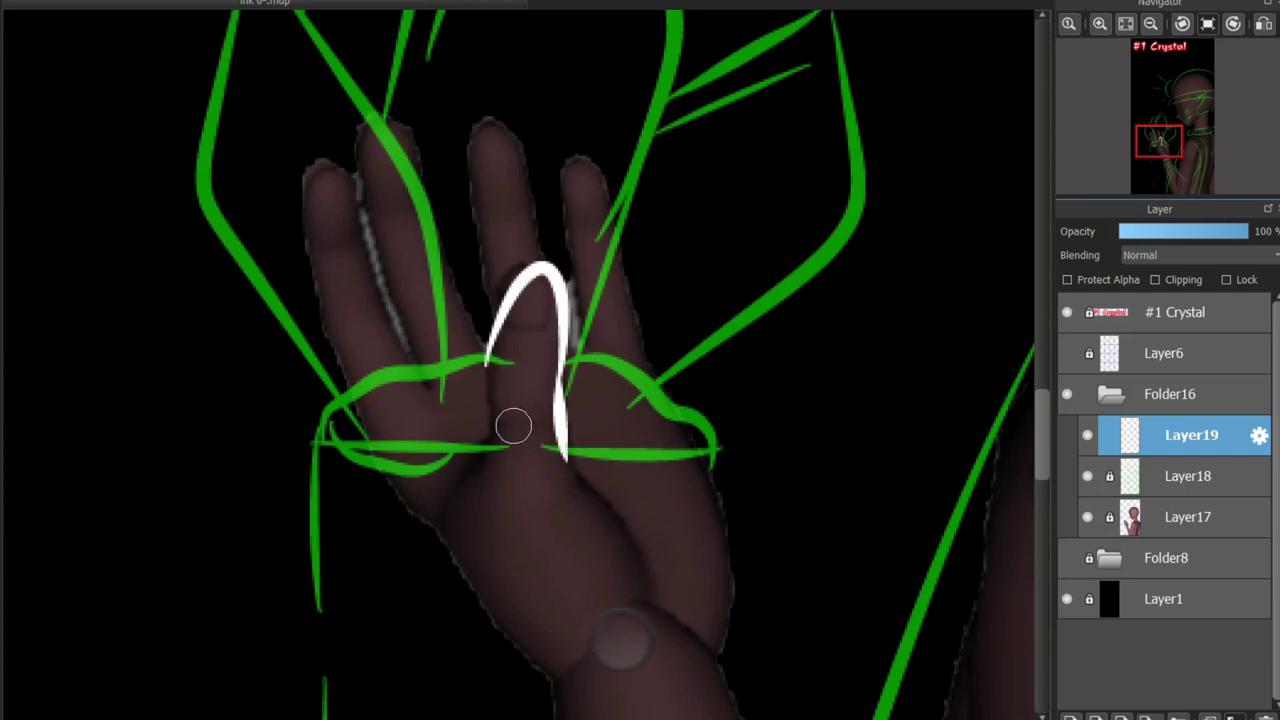
{"action": "key", "text": "ctrl+z"}
{"action": "key", "text": "ctrl+z"}
{"action": "mouse_move", "coordinate": [486, 370]}
{"action": "left_mouse_down"}
{"action": "mouse_move", "coordinate": [488, 450]}
{"action": "mouse_move", "coordinate": [457, 514]}
{"action": "left_mouse_up"}
{"action": "key", "text": "ctrl+z"}
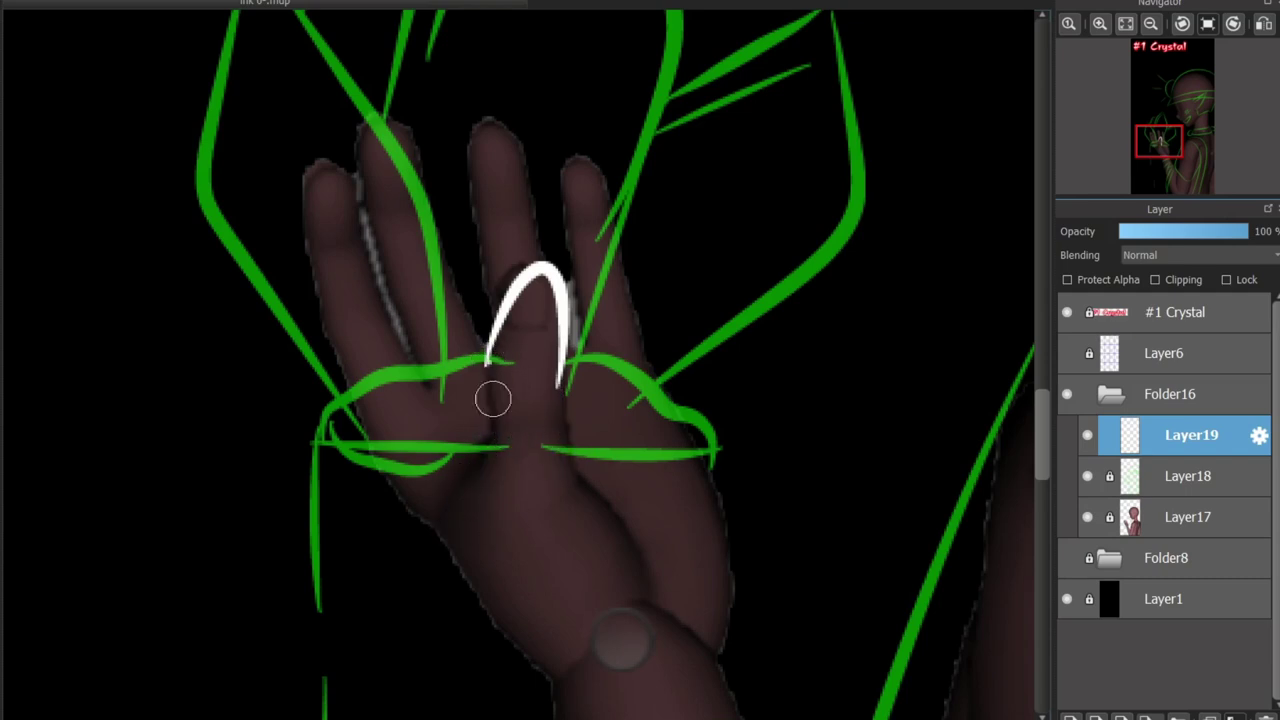
Ink both sides of the thumb in white and the palm crease curving down toward the wrist
{"action": "left_click_drag", "start_coordinate": [487, 364], "coordinate": [492, 455]}
{"action": "mouse_move", "coordinate": [560, 376]}
{"action": "left_mouse_down"}
{"action": "mouse_move", "coordinate": [562, 481]}
{"action": "mouse_move", "coordinate": [568, 458]}
{"action": "mouse_move", "coordinate": [633, 561]}
{"action": "left_mouse_up"}
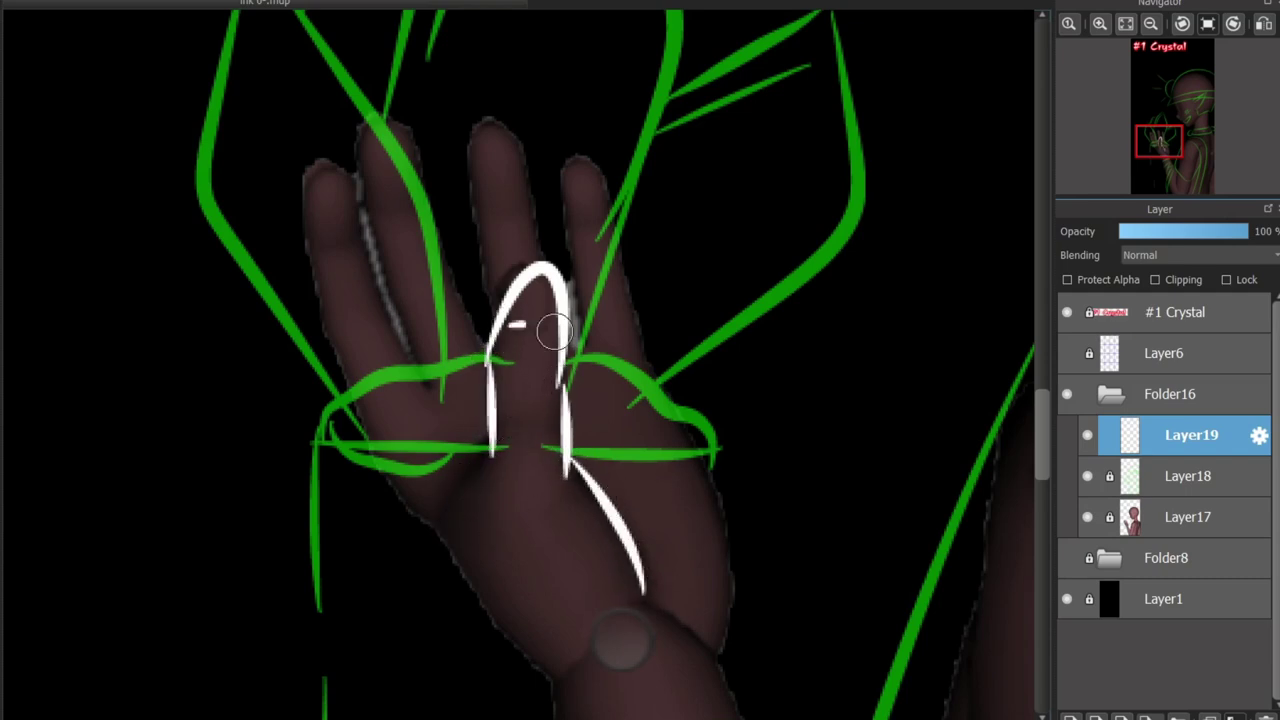
{"action": "left_click_drag", "start_coordinate": [515, 325], "coordinate": [546, 323]}
{"action": "mouse_move", "coordinate": [480, 455]}
{"action": "left_mouse_down"}
{"action": "mouse_move", "coordinate": [342, 446]}
{"action": "mouse_move", "coordinate": [406, 409]}
{"action": "mouse_move", "coordinate": [374, 394]}
{"action": "mouse_move", "coordinate": [463, 404]}
{"action": "left_mouse_up"}
{"action": "key", "text": "ctrl+z"}
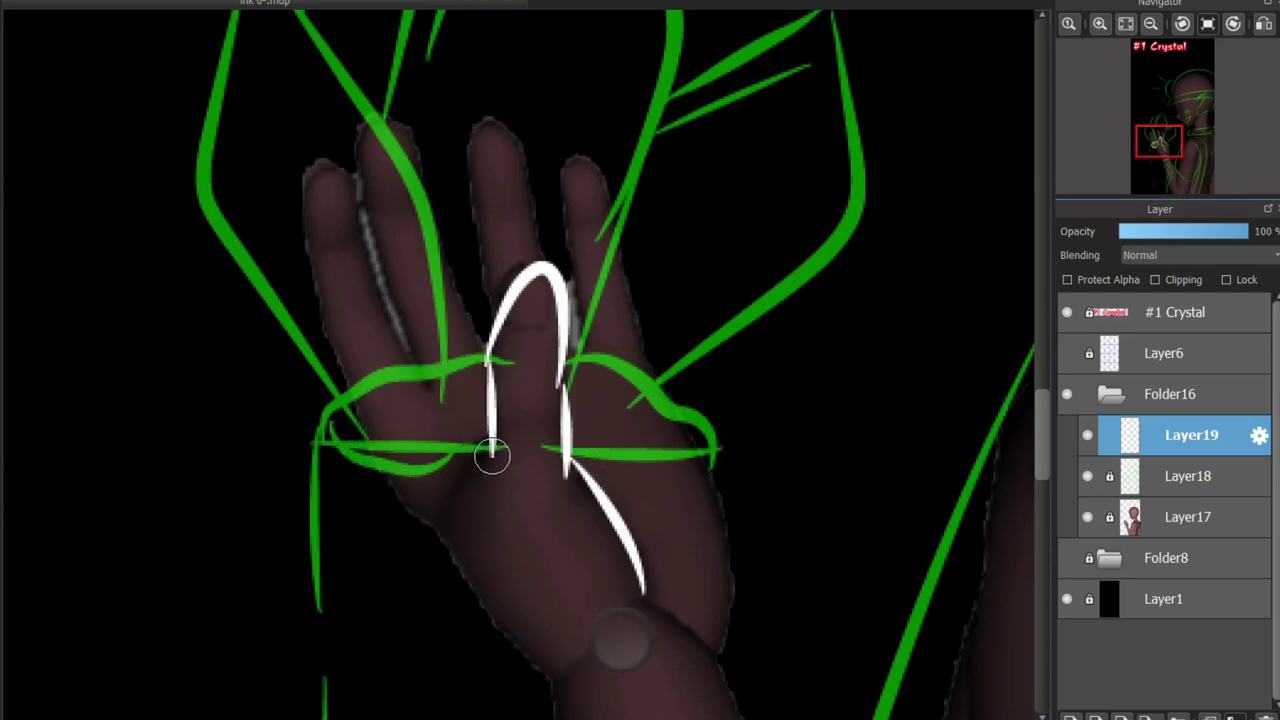
Ink the crystal base outline around the palm and the outer edges of the hand down to the wrist in white
{"action": "mouse_move", "coordinate": [491, 451]}
{"action": "left_mouse_down"}
{"action": "mouse_move", "coordinate": [372, 450]}
{"action": "mouse_move", "coordinate": [480, 360]}
{"action": "mouse_move", "coordinate": [705, 455]}
{"action": "mouse_move", "coordinate": [714, 650]}
{"action": "left_mouse_up"}
{"action": "scroll", "coordinate": [714, 640], "scroll_direction": "down", "scroll_amount": 3}
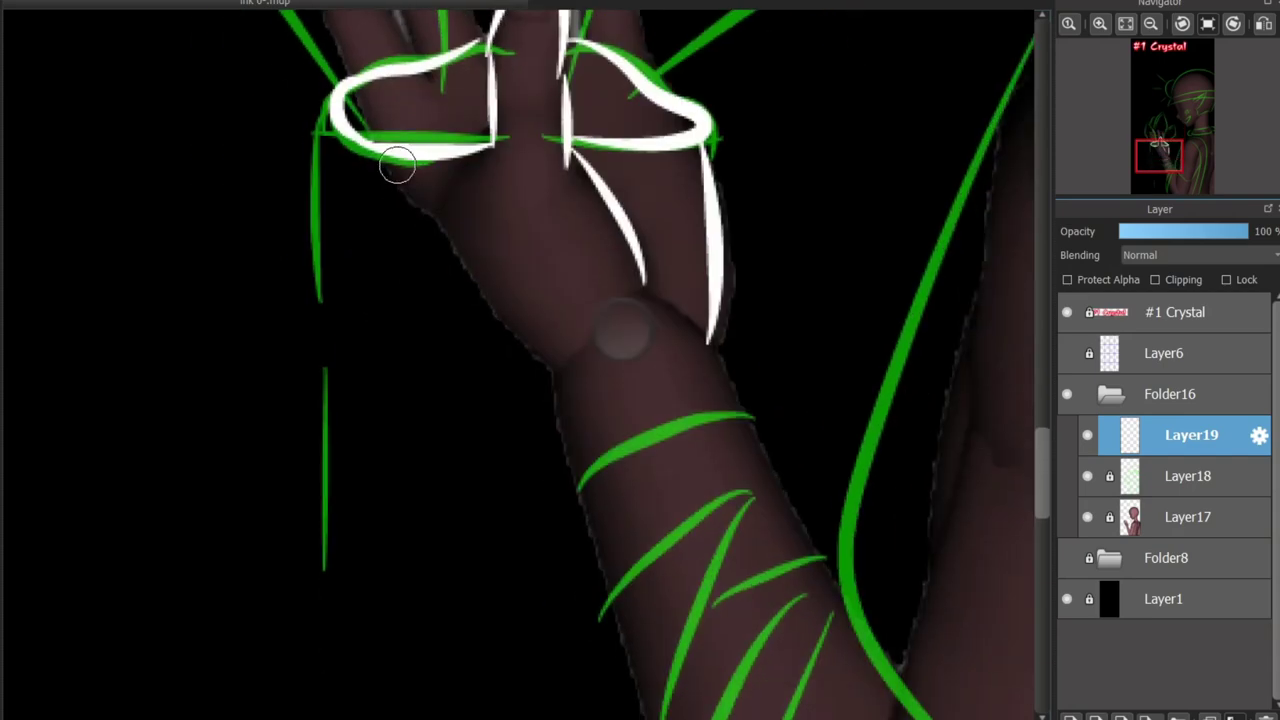
{"action": "mouse_move", "coordinate": [380, 150]}
{"action": "left_mouse_down"}
{"action": "mouse_move", "coordinate": [530, 345]}
{"action": "mouse_move", "coordinate": [505, 330]}
{"action": "left_mouse_up"}
{"action": "key", "text": "ctrl+z"}
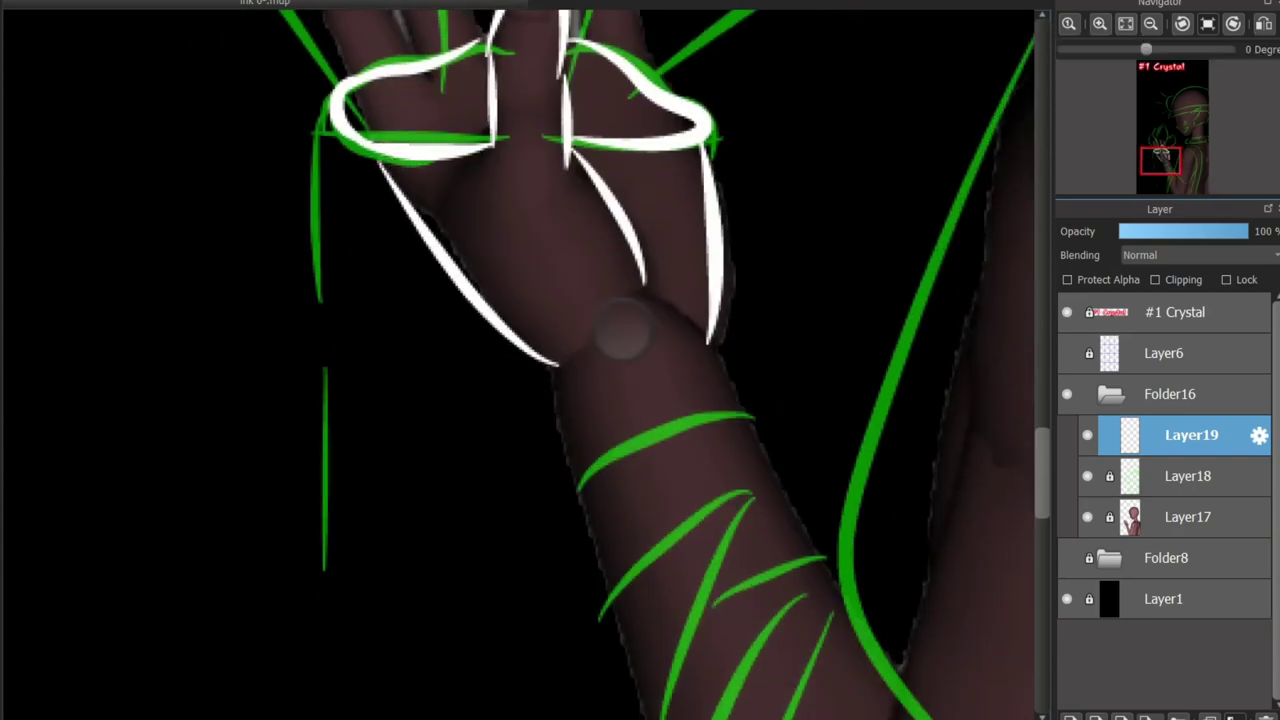
{"action": "scroll", "coordinate": [619, 151], "scroll_direction": "up", "scroll_amount": 5}
{"action": "scroll", "coordinate": [619, 151], "scroll_direction": "down", "scroll_amount": 2}
{"action": "scroll", "coordinate": [630, 166], "scroll_direction": "up", "scroll_amount": 2}
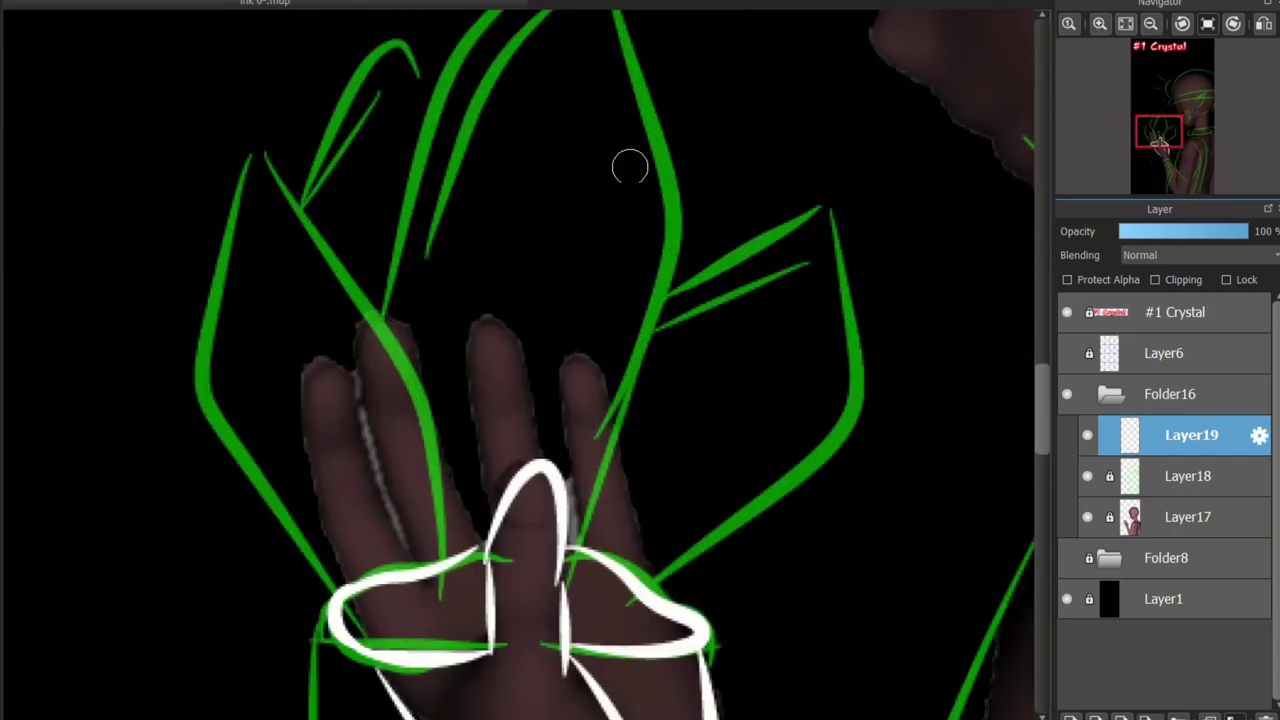
{"action": "scroll", "coordinate": [843, 348], "scroll_direction": "down", "scroll_amount": 2}
{"action": "scroll", "coordinate": [843, 348], "scroll_direction": "right", "scroll_amount": 3}
{"action": "scroll", "coordinate": [843, 348], "scroll_direction": "up", "scroll_amount": 2}
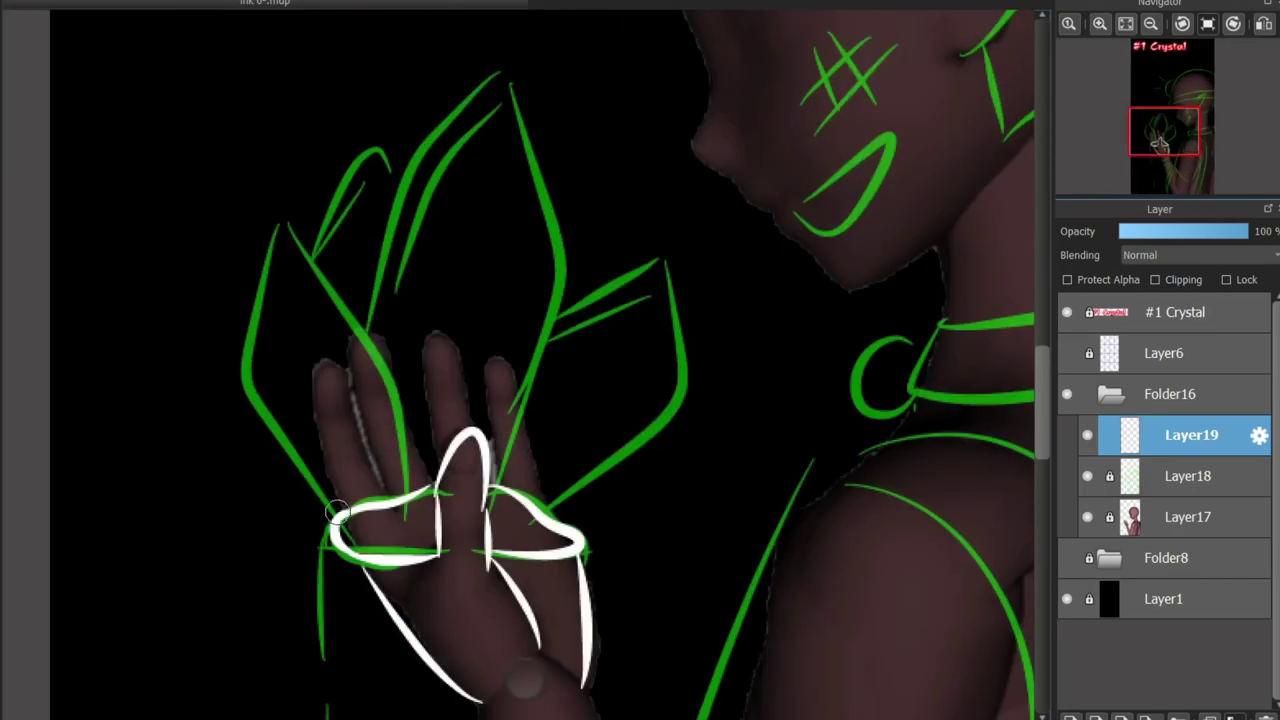
{"action": "mouse_move", "coordinate": [335, 512]}
{"action": "left_mouse_down"}
{"action": "mouse_move", "coordinate": [265, 245]}
{"action": "mouse_move", "coordinate": [407, 470]}
{"action": "left_mouse_up"}
{"action": "left_click_drag", "start_coordinate": [364, 374], "coordinate": [476, 333]}
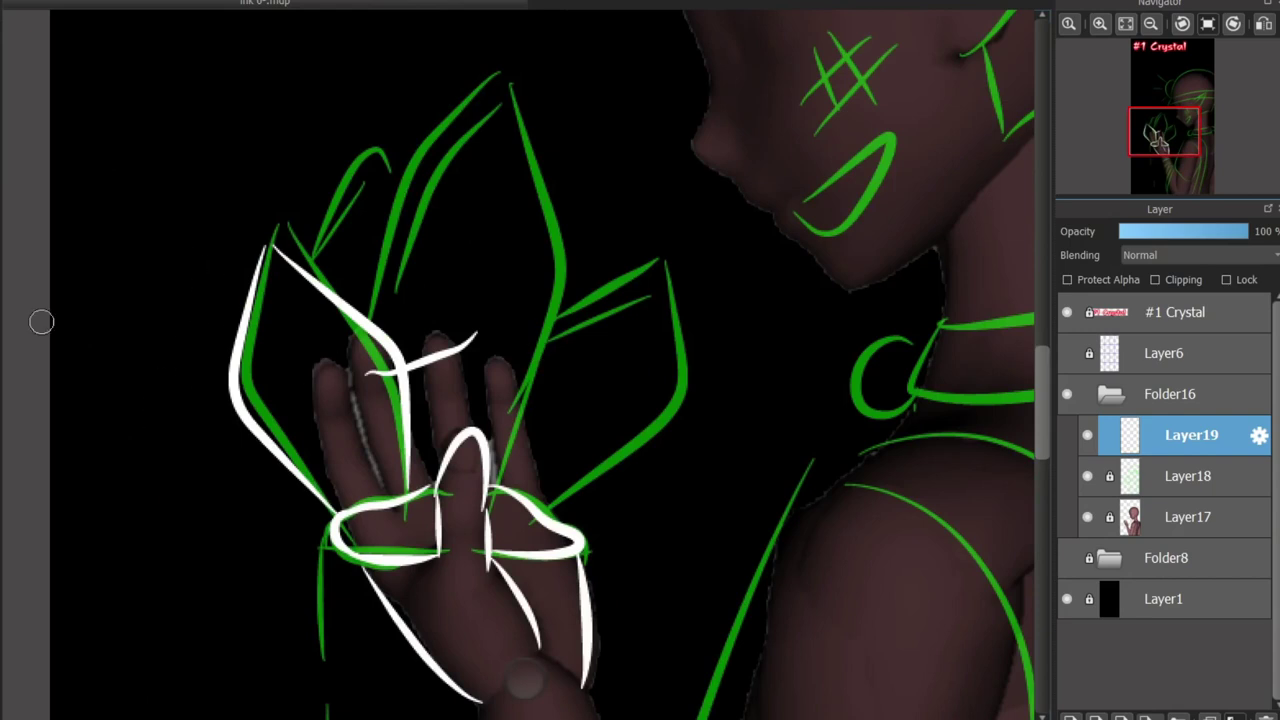
{"action": "left_click_drag", "start_coordinate": [205, 290], "coordinate": [305, 165]}
{"action": "key", "text": "ctrl+z"}
{"action": "key", "text": "ctrl+z"}
{"action": "left_click_drag", "start_coordinate": [356, 346], "coordinate": [472, 349]}
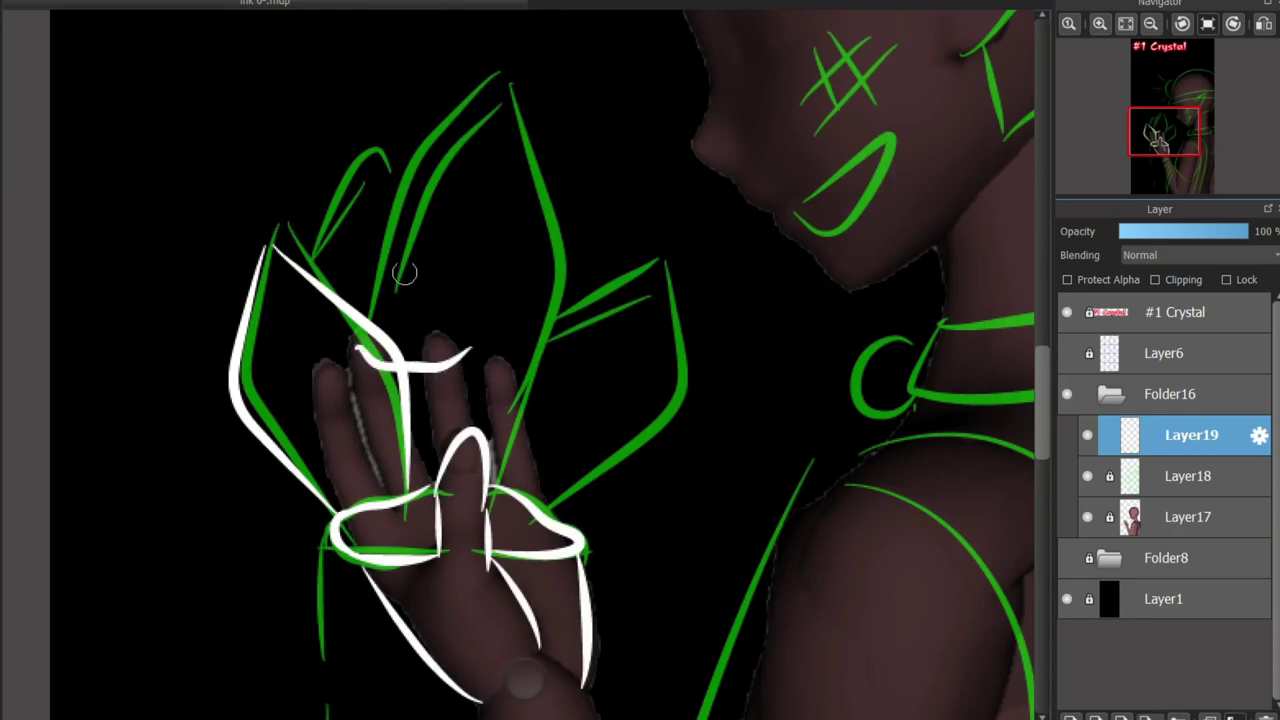
{"action": "key", "text": "ctrl+z"}
{"action": "key", "text": "ctrl+z"}
{"action": "key", "text": "ctrl+z"}
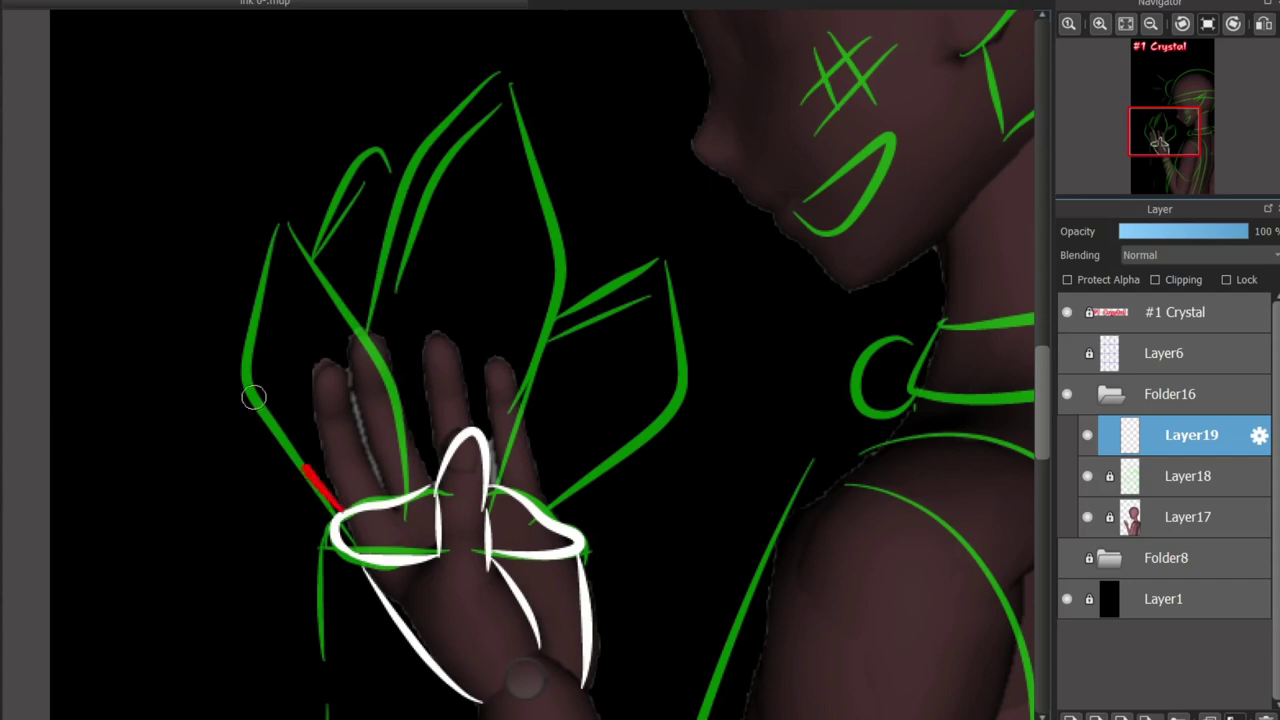
Outline the front left crystal in red from the hand up to its point and back down to the thumb
{"action": "mouse_move", "coordinate": [253, 397]}
{"action": "left_mouse_down"}
{"action": "mouse_move", "coordinate": [312, 225]}
{"action": "mouse_move", "coordinate": [440, 438]}
{"action": "left_mouse_up"}
{"action": "key", "text": "ctrl+z"}
{"action": "mouse_move", "coordinate": [309, 234]}
{"action": "left_mouse_down"}
{"action": "mouse_move", "coordinate": [434, 360]}
{"action": "mouse_move", "coordinate": [378, 442]}
{"action": "left_mouse_up"}
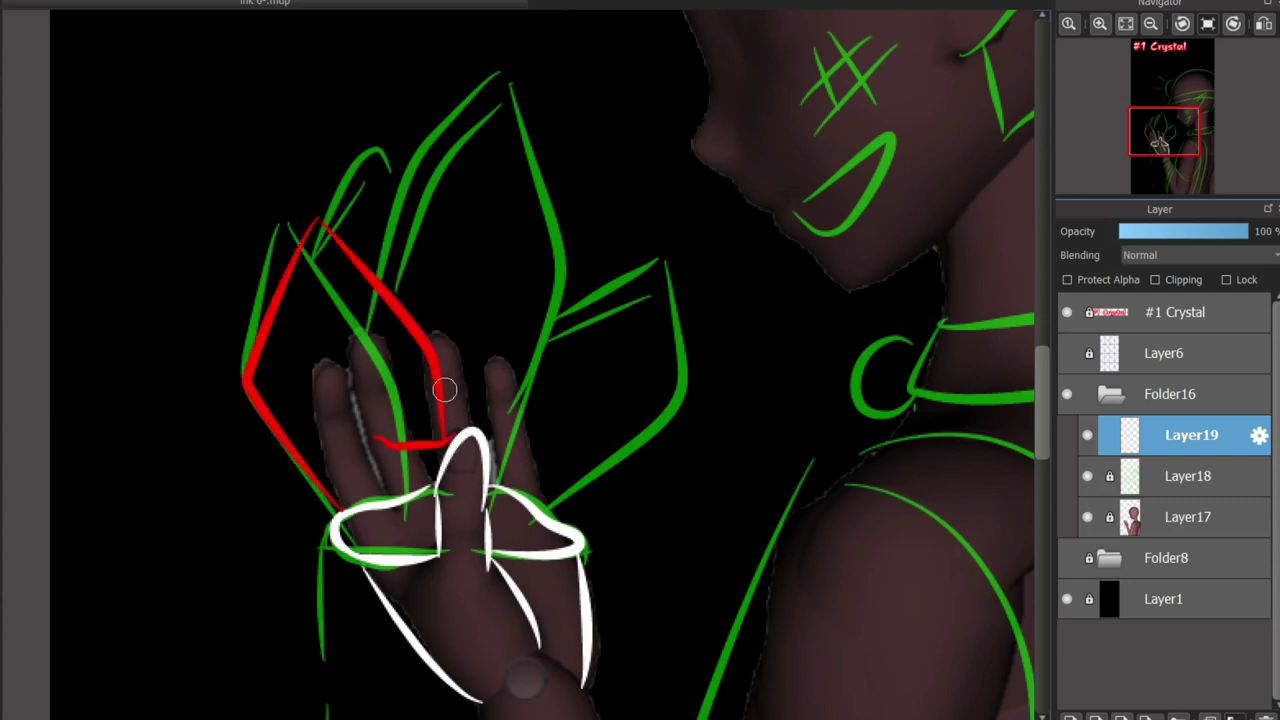
{"action": "key", "text": "ctrl+z"}
Outline the tall middle crystal in red behind the front one, redrawing its sides closer to the sketch
{"action": "mouse_move", "coordinate": [383, 272]}
{"action": "left_mouse_down"}
{"action": "mouse_move", "coordinate": [534, 69]}
{"action": "mouse_move", "coordinate": [521, 400]}
{"action": "left_mouse_up"}
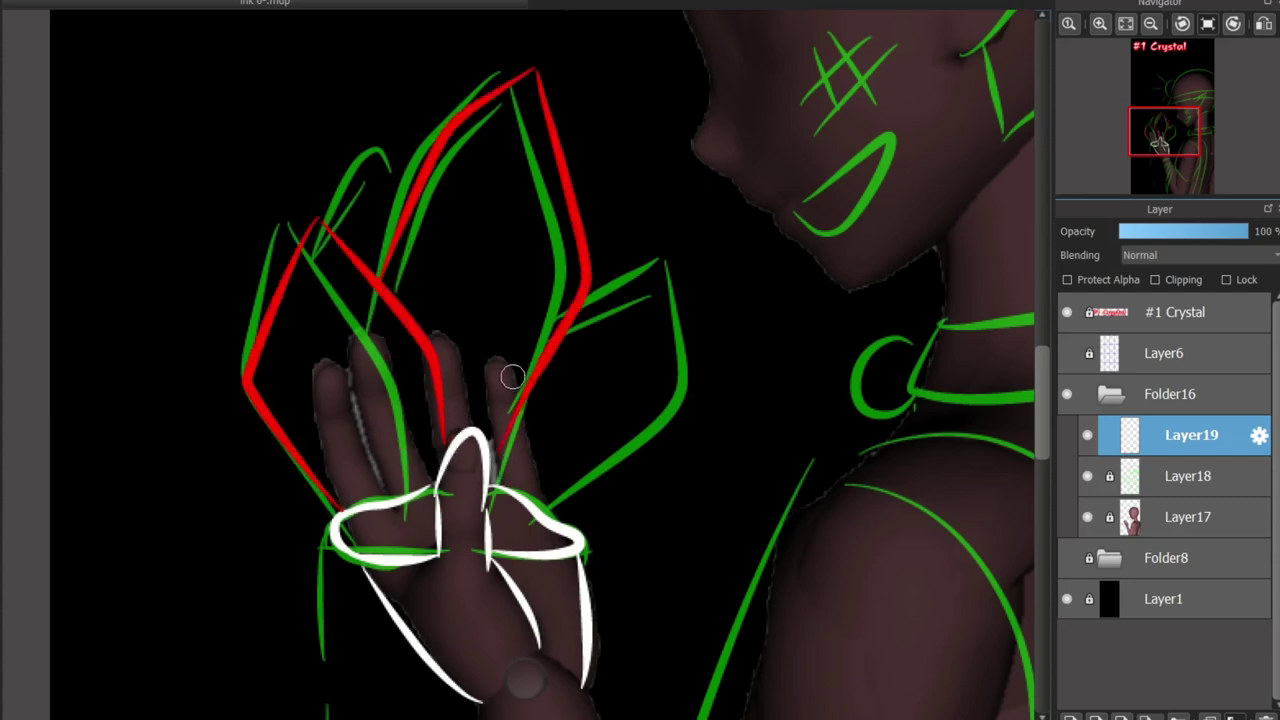
{"action": "scroll", "coordinate": [565, 332], "scroll_direction": "up", "scroll_amount": 2}
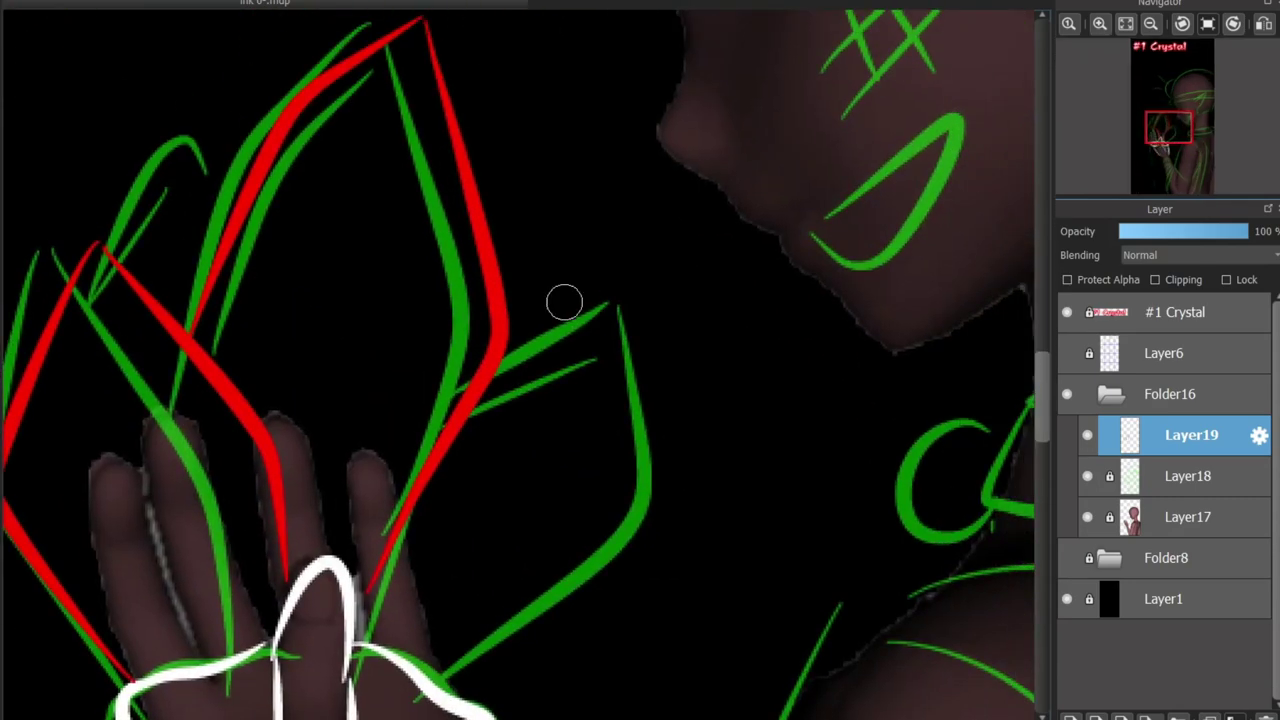
{"action": "scroll", "coordinate": [550, 358], "scroll_direction": "down", "scroll_amount": 2}
{"action": "key", "text": "ctrl+z"}
{"action": "key", "text": "ctrl+z"}
{"action": "mouse_move", "coordinate": [312, 350]}
{"action": "left_mouse_down"}
{"action": "mouse_move", "coordinate": [443, 166]}
{"action": "mouse_move", "coordinate": [455, 538]}
{"action": "left_mouse_up"}
Outline the crystal facing the character and the small crystal tip behind the front left one in red
{"action": "mouse_move", "coordinate": [500, 397]}
{"action": "left_mouse_down"}
{"action": "mouse_move", "coordinate": [614, 471]}
{"action": "mouse_move", "coordinate": [612, 490]}
{"action": "mouse_move", "coordinate": [485, 572]}
{"action": "left_mouse_up"}
{"action": "key", "text": "ctrl+z"}
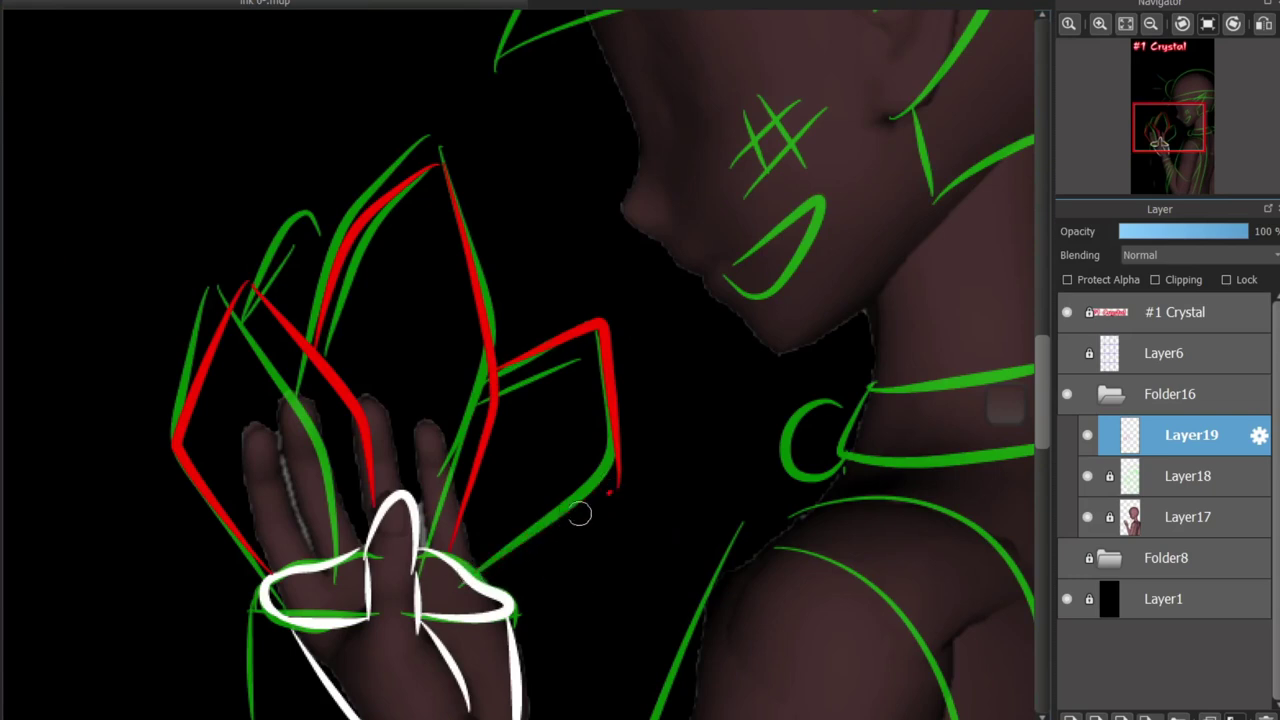
{"action": "left_click_drag", "start_coordinate": [610, 492], "coordinate": [480, 570]}
{"action": "key", "text": "ctrl+z"}
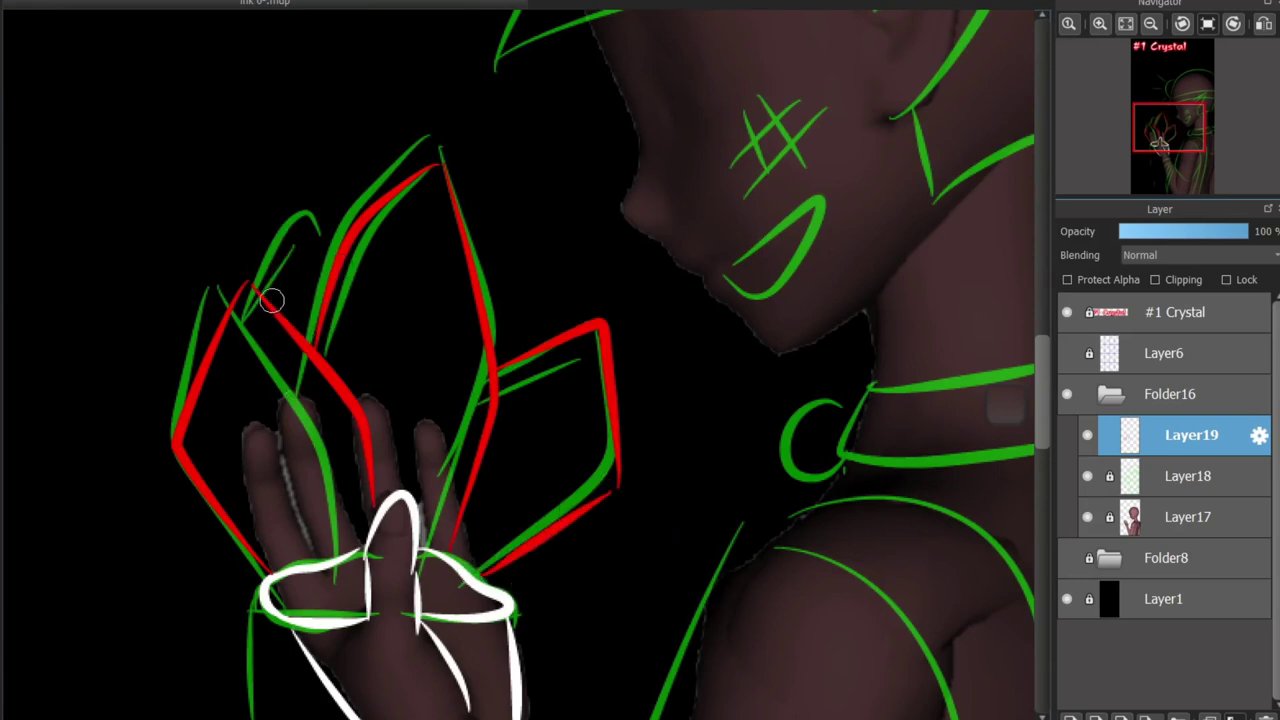
{"action": "left_click_drag", "start_coordinate": [270, 292], "coordinate": [300, 232]}
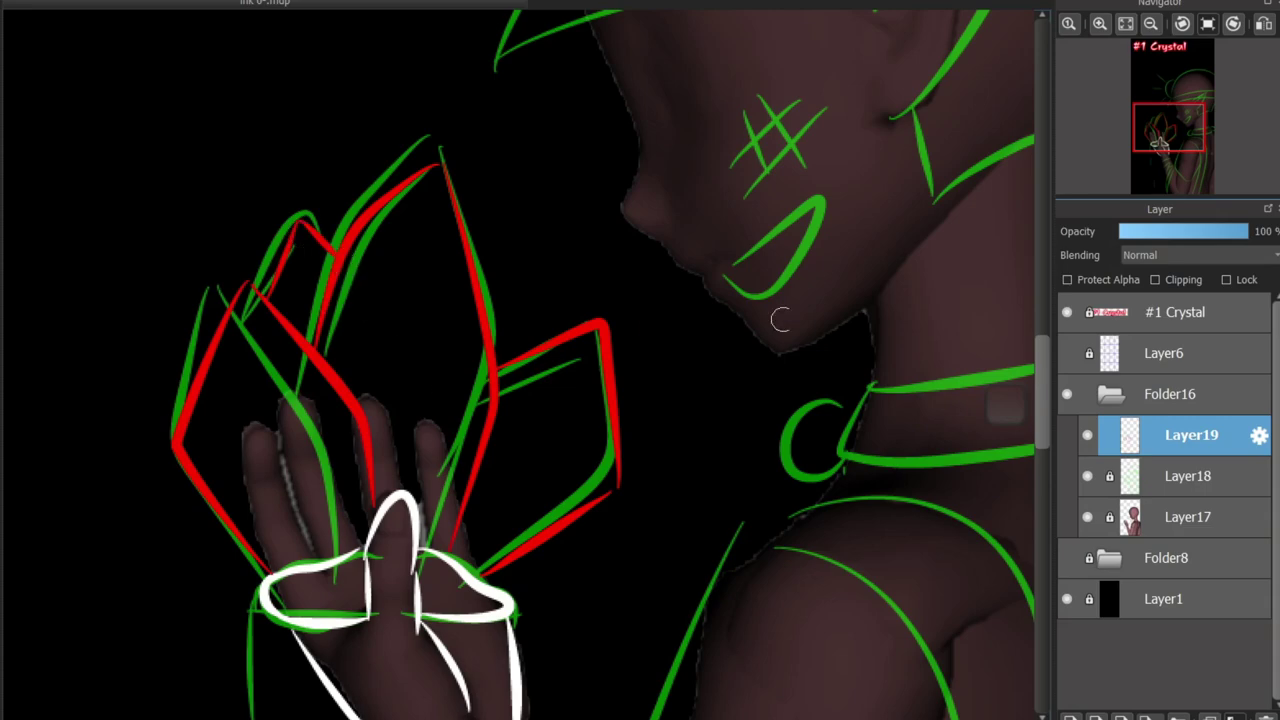
Ink a white angled highlight inside the front left crystal, following its outer edge
{"action": "scroll", "coordinate": [780, 320], "scroll_direction": "up", "scroll_amount": 5}
{"action": "scroll", "coordinate": [780, 320], "scroll_direction": "down", "scroll_amount": 5}
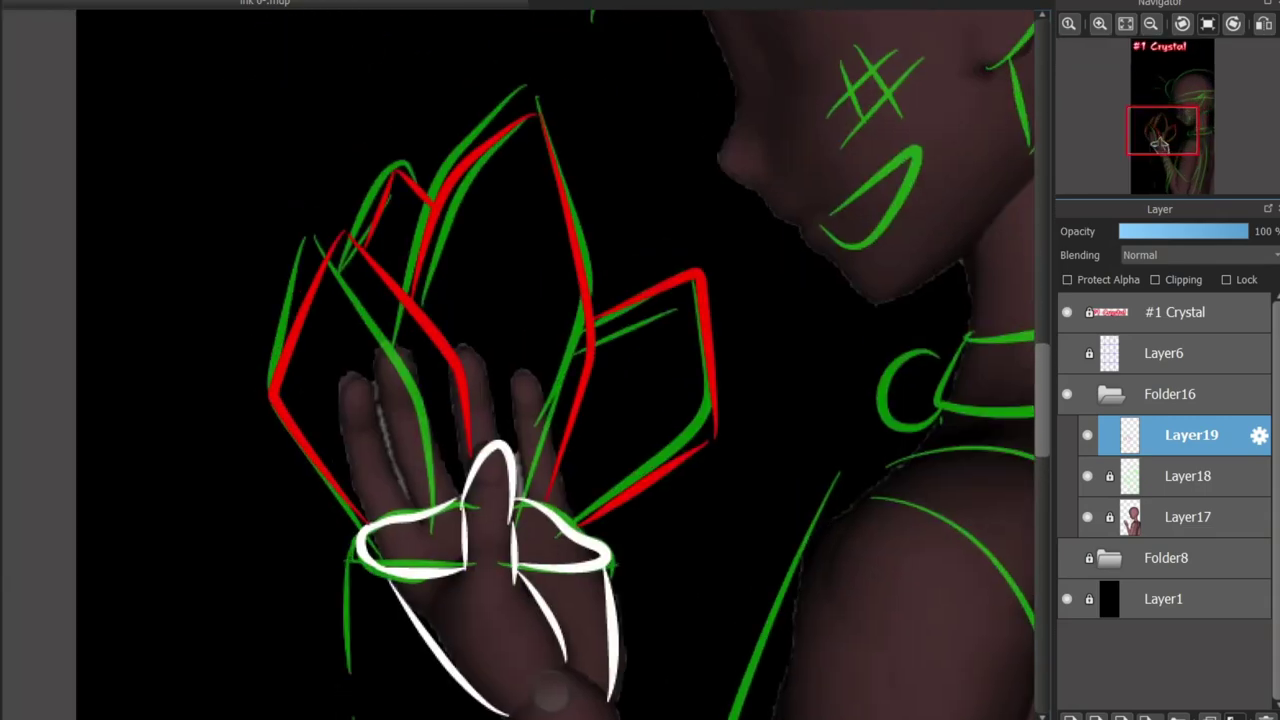
{"action": "left_click_drag", "start_coordinate": [312, 352], "coordinate": [365, 445]}
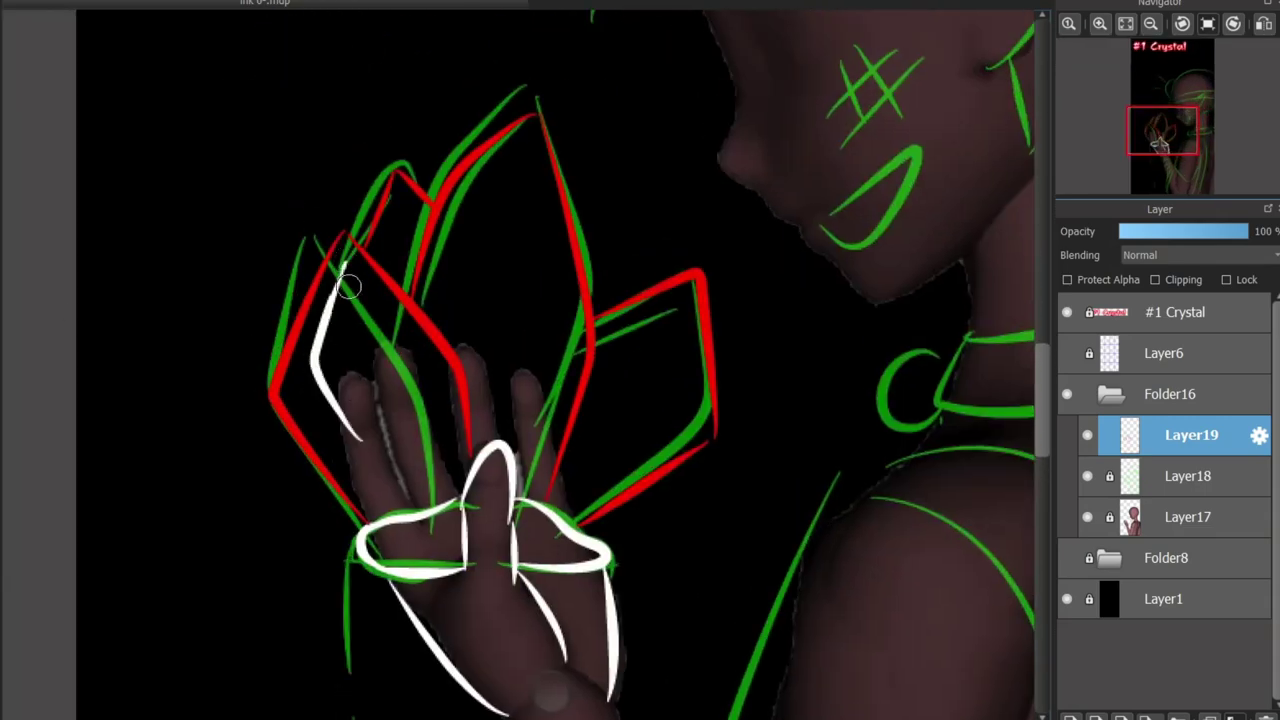
{"action": "key", "text": "ctrl+z"}
{"action": "mouse_move", "coordinate": [340, 250]}
{"action": "left_mouse_down"}
{"action": "mouse_move", "coordinate": [297, 383]}
{"action": "mouse_move", "coordinate": [357, 468]}
{"action": "left_mouse_up"}
Ink tapered white highlights inside the tall middle crystal, the crystal facing the character and the small back crystal
{"action": "left_click_drag", "start_coordinate": [527, 138], "coordinate": [428, 257]}
{"action": "key", "text": "ctrl+z"}
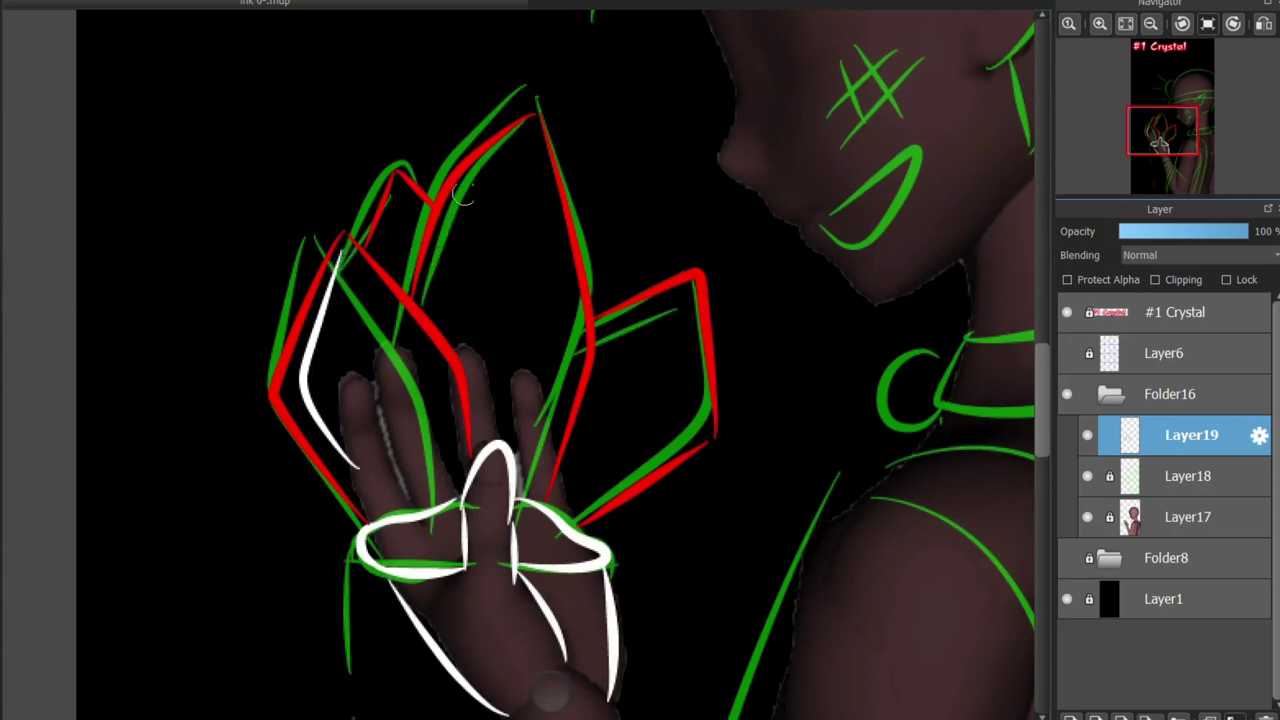
{"action": "scroll", "coordinate": [500, 185], "scroll_direction": "up", "scroll_amount": 2}
{"action": "left_click_drag", "start_coordinate": [778, 364], "coordinate": [660, 402]}
{"action": "mouse_move", "coordinate": [540, 115]}
{"action": "left_mouse_down"}
{"action": "mouse_move", "coordinate": [443, 229]}
{"action": "mouse_move", "coordinate": [410, 300]}
{"action": "left_mouse_up"}
{"action": "key", "text": "ctrl+z"}
{"action": "mouse_move", "coordinate": [545, 110]}
{"action": "left_mouse_down"}
{"action": "mouse_move", "coordinate": [503, 149]}
{"action": "mouse_move", "coordinate": [463, 374]}
{"action": "left_mouse_up"}
{"action": "left_click_drag", "start_coordinate": [355, 195], "coordinate": [329, 286]}
{"action": "key", "text": "ctrl+z"}
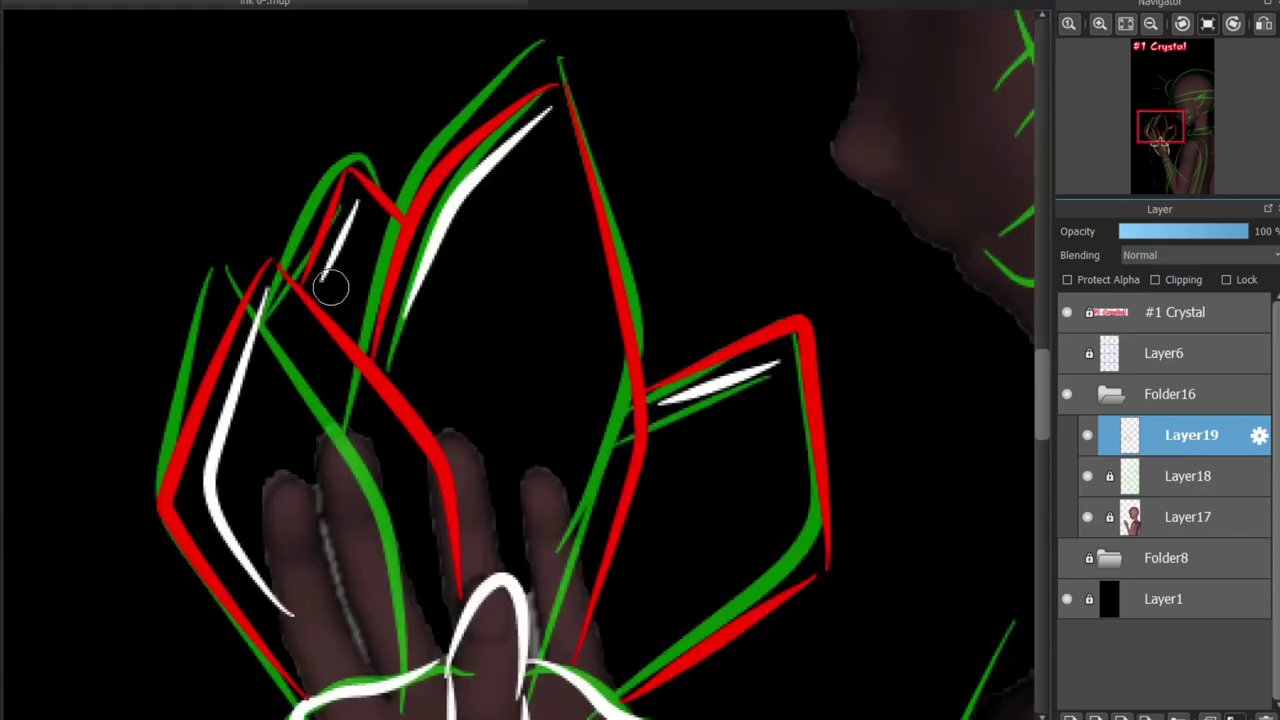
{"action": "scroll", "coordinate": [603, 251], "scroll_direction": "down", "scroll_amount": 2}
{"action": "scroll", "coordinate": [525, 381], "scroll_direction": "up", "scroll_amount": 3}
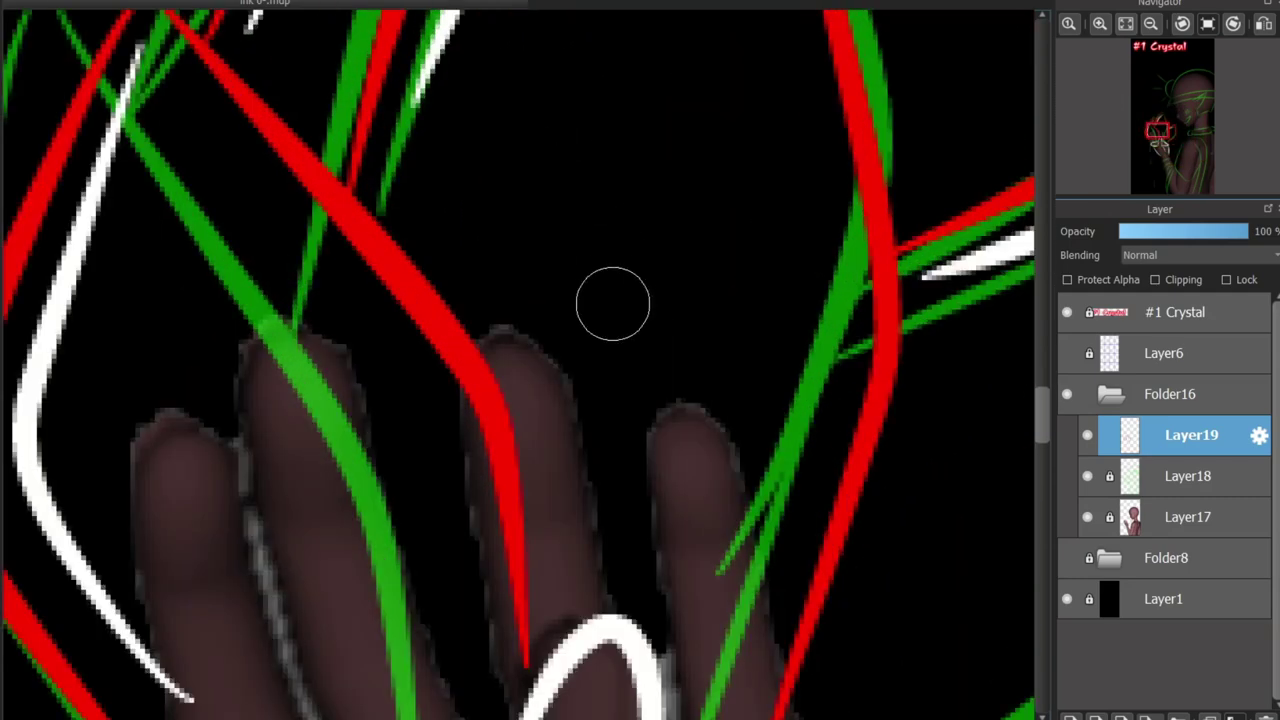
{"action": "scroll", "coordinate": [614, 300], "scroll_direction": "down", "scroll_amount": 1}
{"action": "left_click_drag", "start_coordinate": [606, 260], "coordinate": [708, 244]}
{"action": "mouse_move", "coordinate": [622, 250]}
{"action": "left_mouse_down"}
{"action": "mouse_move", "coordinate": [660, 380]}
{"action": "mouse_move", "coordinate": [657, 440]}
{"action": "left_mouse_up"}
{"action": "left_click_drag", "start_coordinate": [606, 215], "coordinate": [563, 350]}
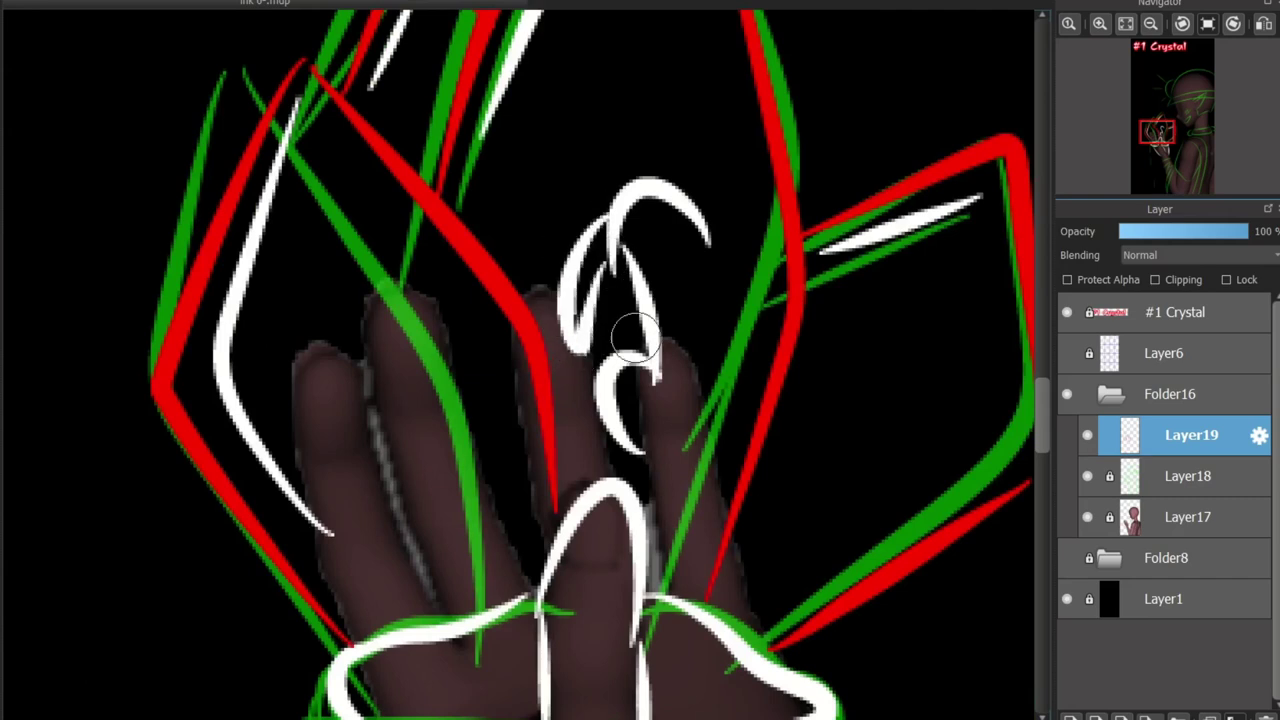
{"action": "left_click_drag", "start_coordinate": [615, 215], "coordinate": [703, 205]}
{"action": "left_click_drag", "start_coordinate": [660, 373], "coordinate": [700, 465]}
{"action": "left_click_drag", "start_coordinate": [650, 360], "coordinate": [737, 360]}
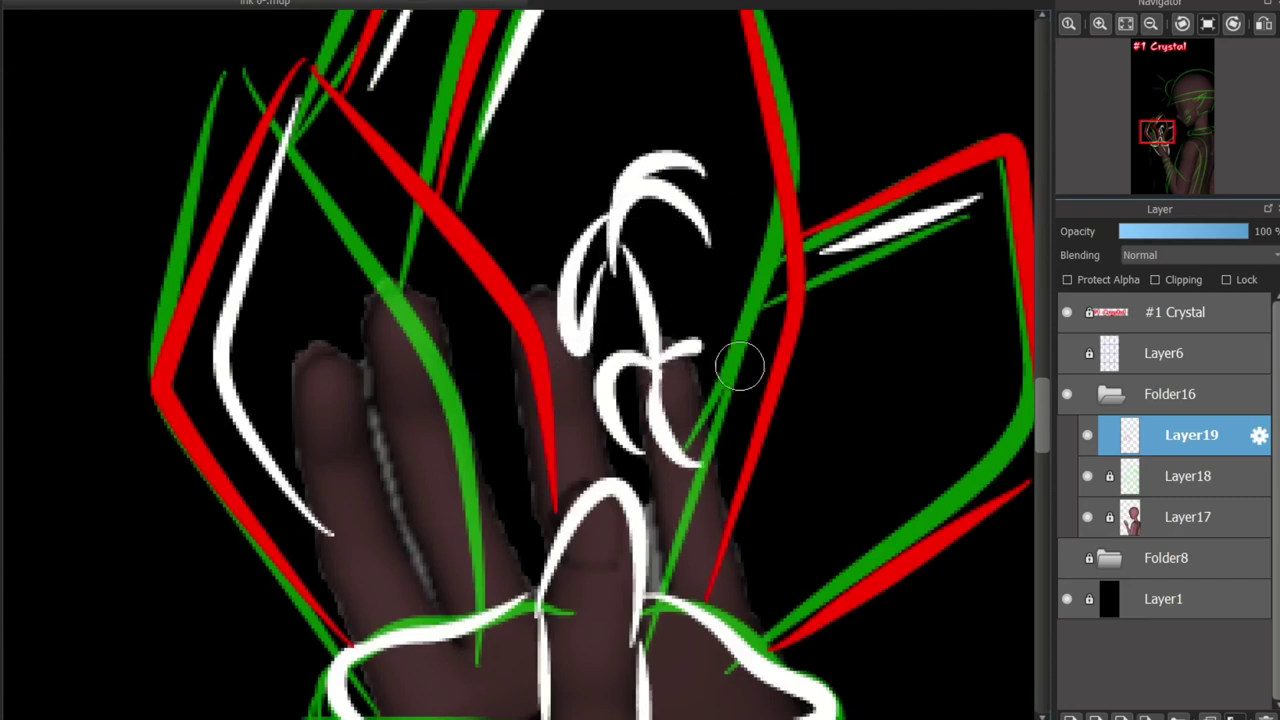
{"action": "left_click_drag", "start_coordinate": [588, 212], "coordinate": [591, 129]}
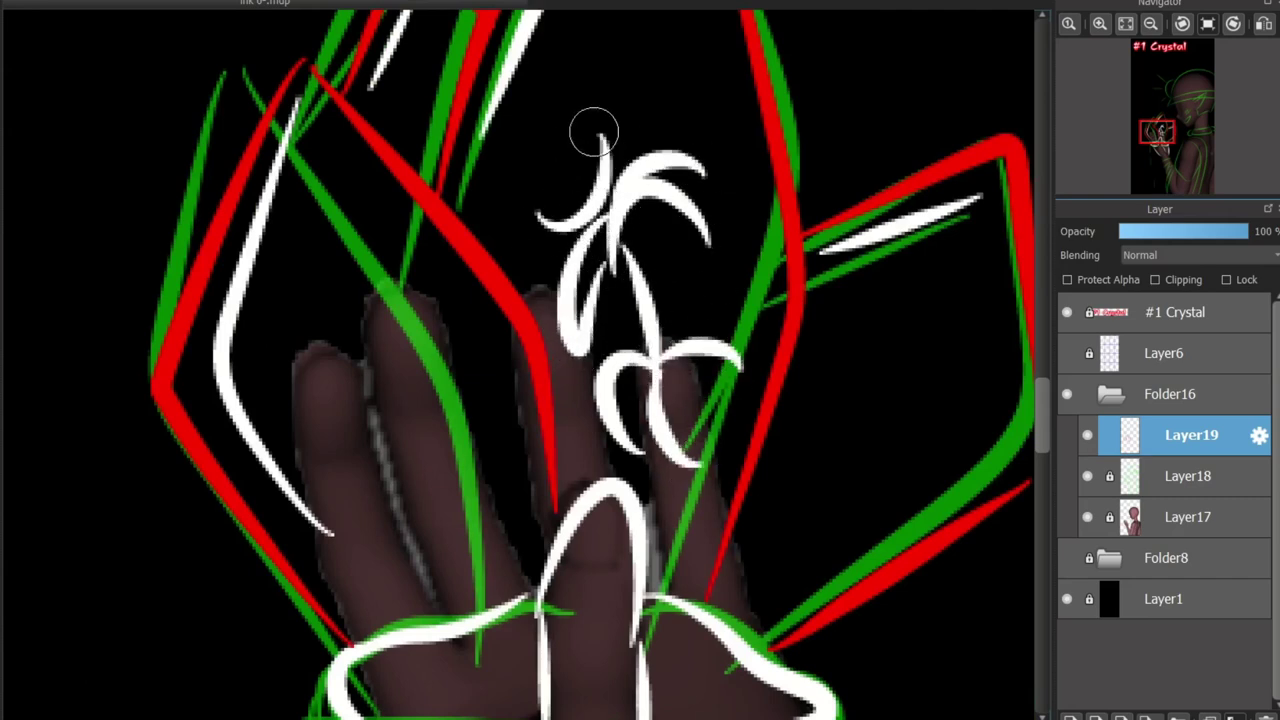
{"action": "key", "text": "ctrl+z"}
{"action": "key", "text": "ctrl+z"}
{"action": "key", "text": "ctrl+z"}
{"action": "key", "text": "ctrl+z"}
{"action": "key", "text": "ctrl+z"}
{"action": "key", "text": "ctrl+z"}
{"action": "key", "text": "ctrl+z"}
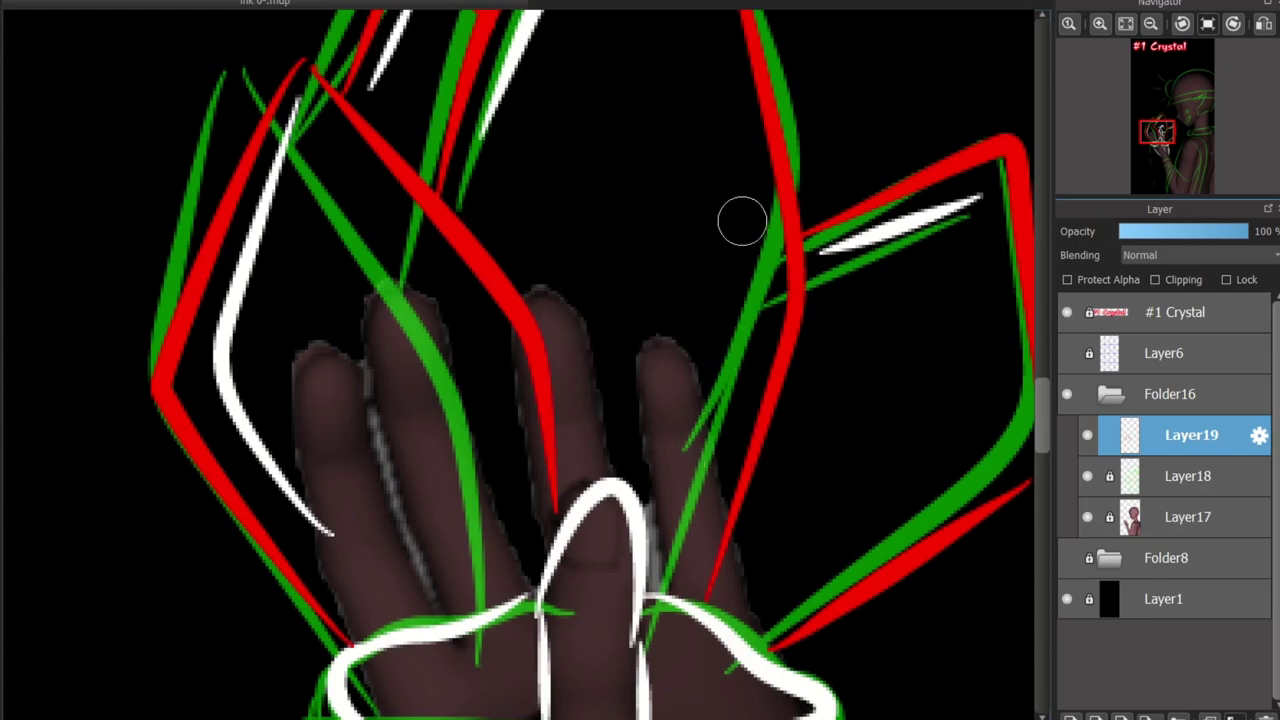
Ink the lower edge of the headband across the face and ear in white, redoing the stroke until it fits
{"action": "scroll", "coordinate": [740, 217], "scroll_direction": "down", "scroll_amount": 3}
{"action": "left_click_drag", "start_coordinate": [740, 217], "coordinate": [440, 417]}
{"action": "scroll", "coordinate": [440, 417], "scroll_direction": "up", "scroll_amount": 2}
{"action": "mouse_move", "coordinate": [330, 352]}
{"action": "left_mouse_down"}
{"action": "mouse_move", "coordinate": [320, 417]}
{"action": "mouse_move", "coordinate": [800, 325]}
{"action": "left_mouse_up"}
{"action": "key", "text": "ctrl+z"}
{"action": "left_click_drag", "start_coordinate": [350, 440], "coordinate": [814, 313]}
{"action": "key", "text": "ctrl+z"}
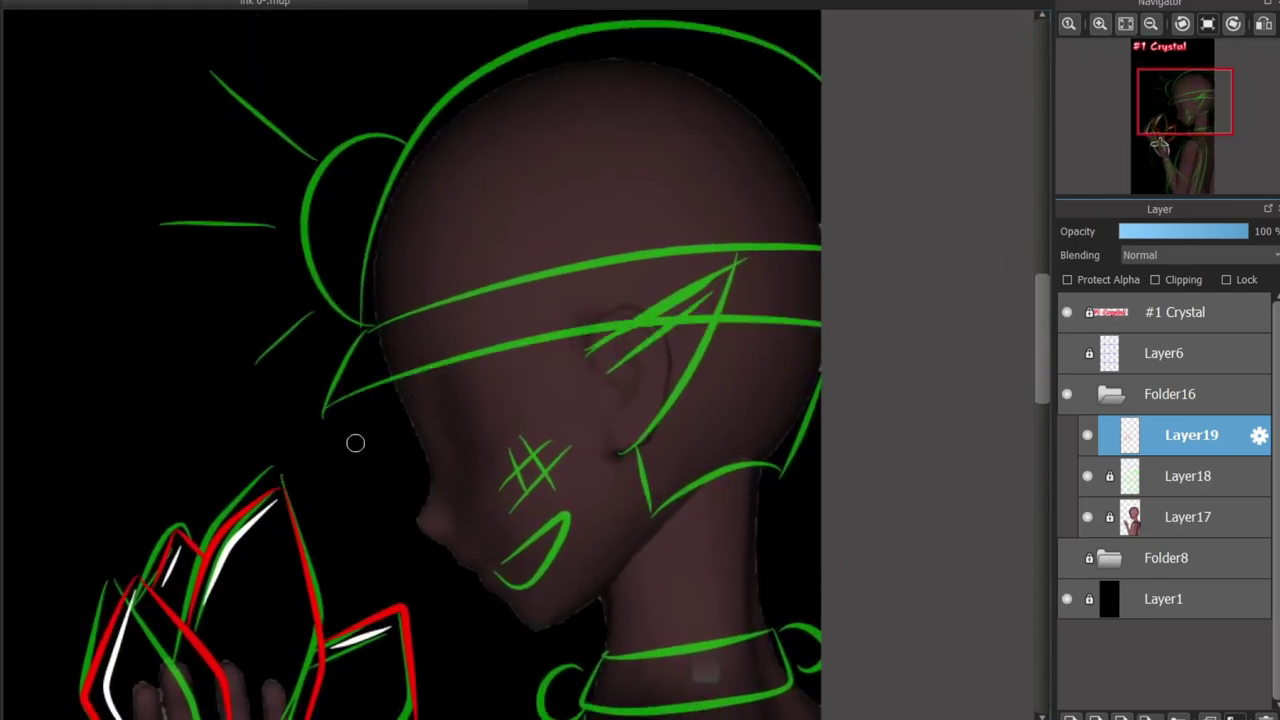
{"action": "left_click_drag", "start_coordinate": [354, 443], "coordinate": [822, 305]}
Ink the headband's upper edge and front end and the domed outline above the head in white
{"action": "mouse_move", "coordinate": [362, 333]}
{"action": "left_mouse_down"}
{"action": "mouse_move", "coordinate": [348, 440]}
{"action": "mouse_move", "coordinate": [825, 220]}
{"action": "mouse_move", "coordinate": [786, 222]}
{"action": "mouse_move", "coordinate": [822, 222]}
{"action": "left_mouse_up"}
{"action": "key", "text": "ctrl+z"}
{"action": "left_click_drag", "start_coordinate": [388, 210], "coordinate": [818, 78]}
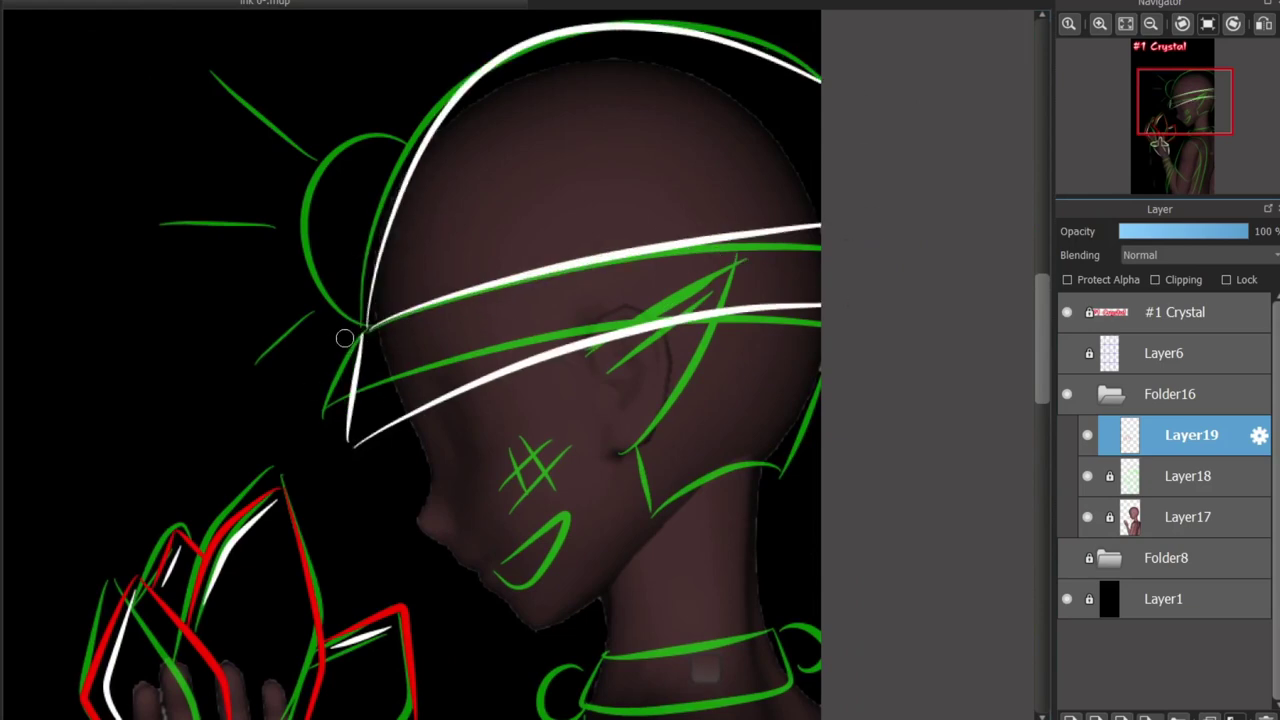
Ink the round ornament at the forehead and the three short rays in front of it in white
{"action": "mouse_move", "coordinate": [366, 330]}
{"action": "left_mouse_down"}
{"action": "mouse_move", "coordinate": [405, 155]}
{"action": "mouse_move", "coordinate": [374, 337]}
{"action": "mouse_move", "coordinate": [405, 155]}
{"action": "left_mouse_up"}
{"action": "key", "text": "ctrl+z"}
{"action": "key", "text": "ctrl+z"}
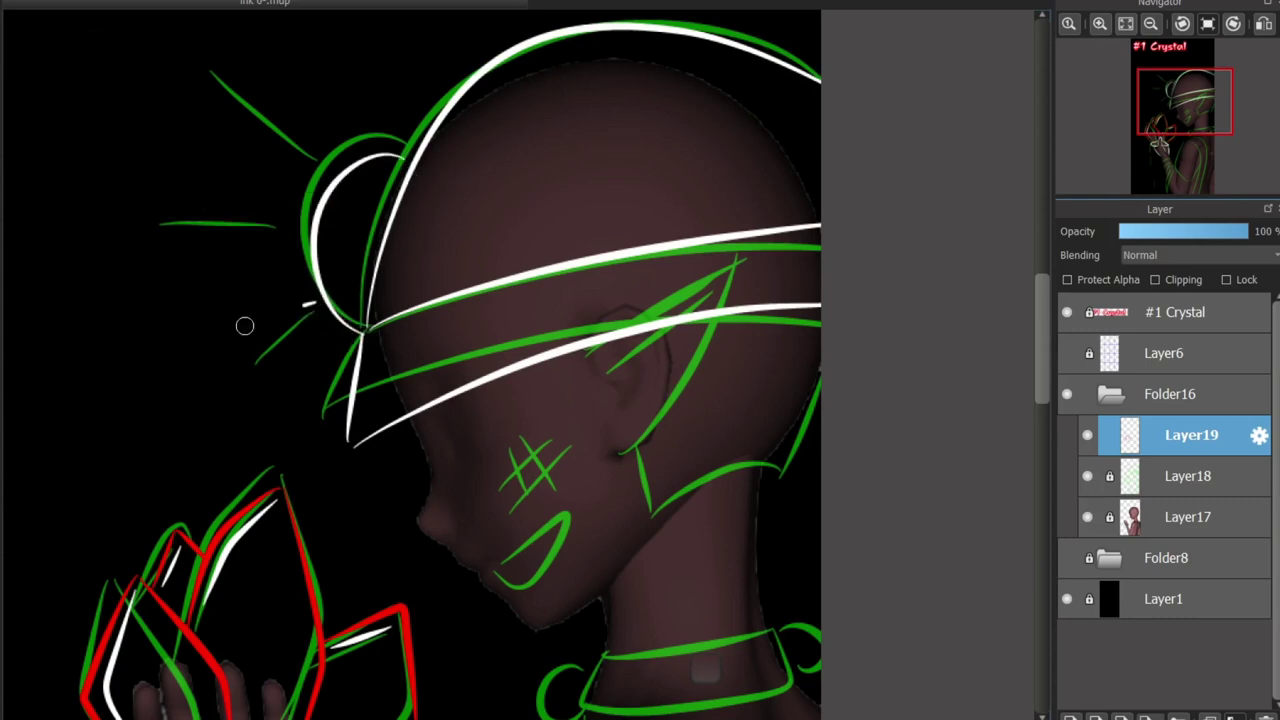
{"action": "left_click_drag", "start_coordinate": [316, 168], "coordinate": [250, 130]}
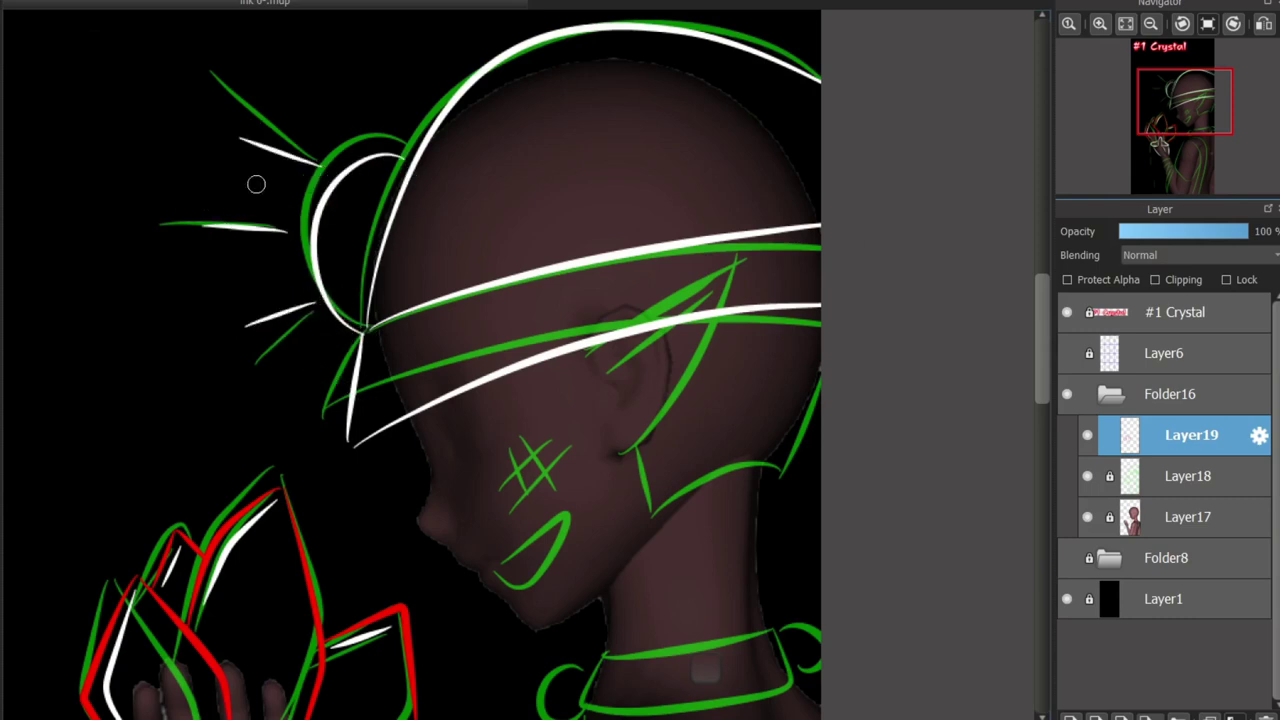
Ink the pointed ear in white on a new layer above Layer18, and erase the headband line crossing it on Layer19
{"action": "mouse_move", "coordinate": [540, 360]}
{"action": "left_mouse_down"}
{"action": "mouse_move", "coordinate": [510, 333]}
{"action": "mouse_move", "coordinate": [696, 199]}
{"action": "mouse_move", "coordinate": [552, 190]}
{"action": "mouse_move", "coordinate": [692, 92]}
{"action": "left_mouse_up"}
{"action": "left_click", "coordinate": [1190, 476]}
{"action": "left_click", "coordinate": [1070, 717]}
{"action": "mouse_move", "coordinate": [592, 286]}
{"action": "left_mouse_down"}
{"action": "mouse_move", "coordinate": [700, 95]}
{"action": "mouse_move", "coordinate": [555, 220]}
{"action": "left_mouse_up"}
{"action": "scroll", "coordinate": [692, 85], "scroll_direction": "up", "scroll_amount": 2}
{"action": "key", "text": "ctrl+z"}
{"action": "left_click_drag", "start_coordinate": [705, 78], "coordinate": [539, 237]}
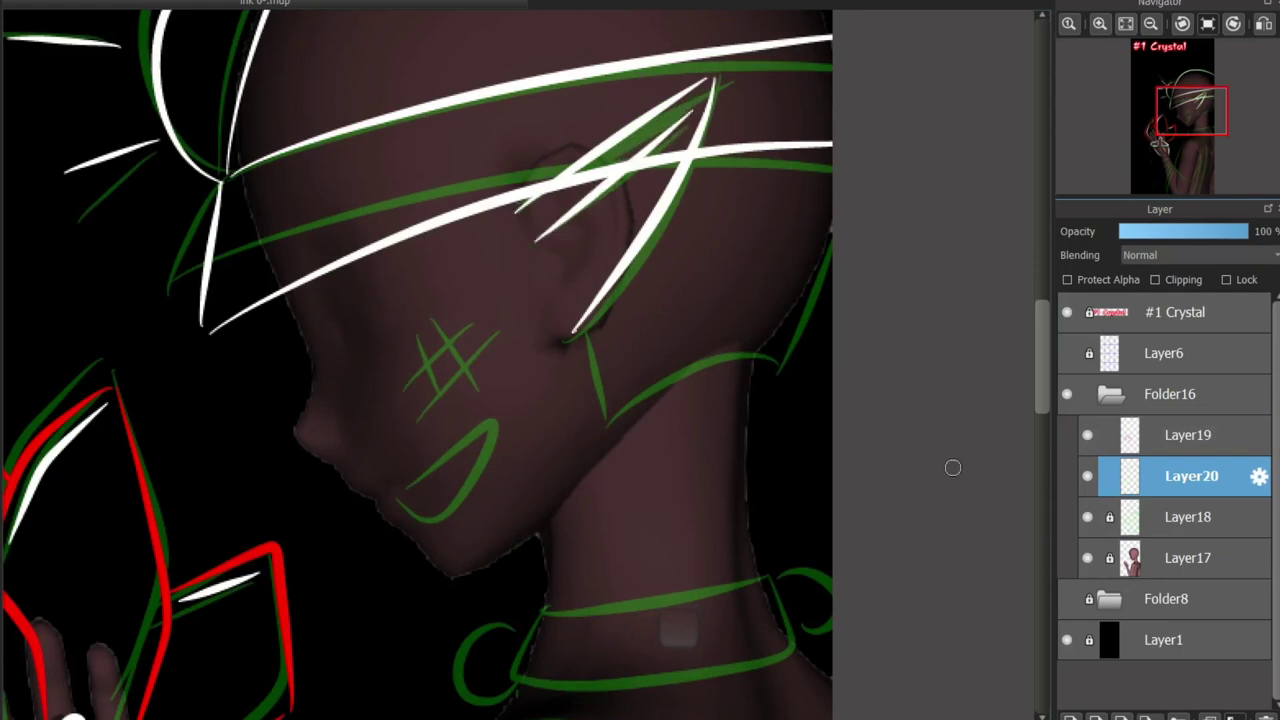
{"action": "key", "text": "ctrl+Up"}
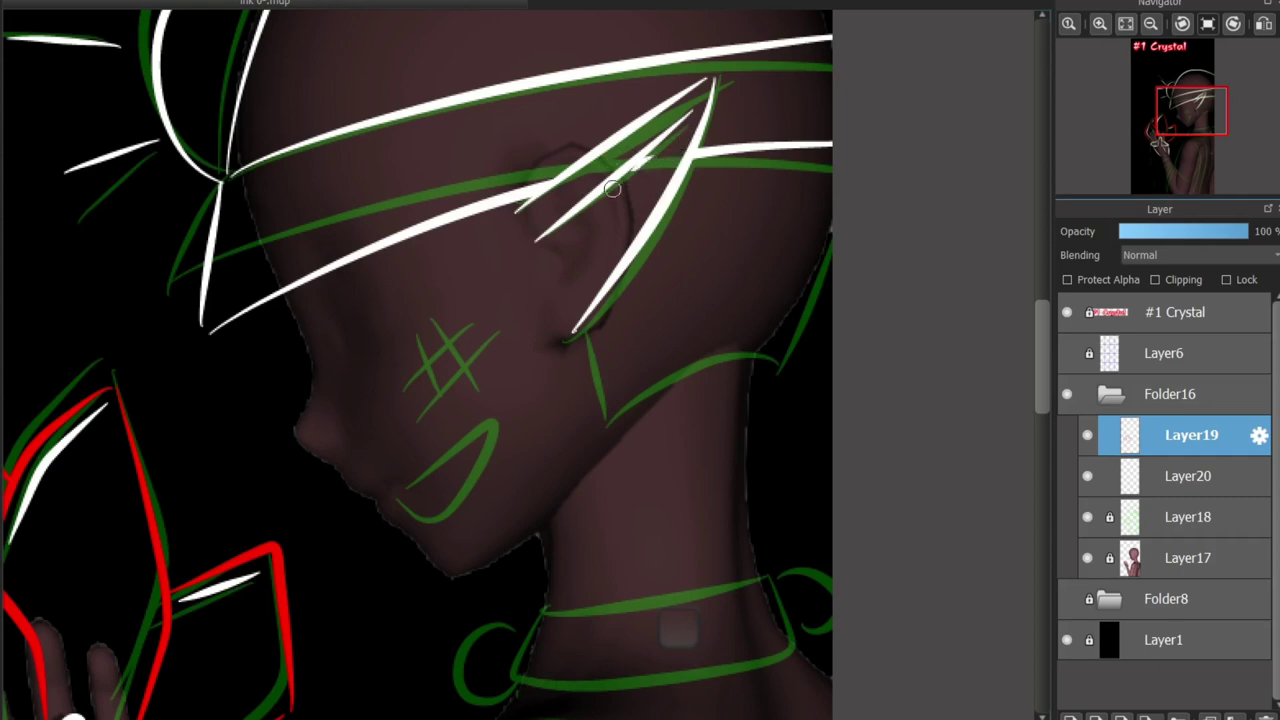
Ink the face profile in white from the headband down to the nose tip and around the chin to the jaw
{"action": "mouse_move", "coordinate": [290, 302]}
{"action": "left_mouse_down"}
{"action": "mouse_move", "coordinate": [294, 449]}
{"action": "mouse_move", "coordinate": [306, 446]}
{"action": "mouse_move", "coordinate": [265, 436]}
{"action": "mouse_move", "coordinate": [385, 565]}
{"action": "left_mouse_up"}
{"action": "key", "text": "ctrl+z"}
{"action": "key", "text": "ctrl+z"}
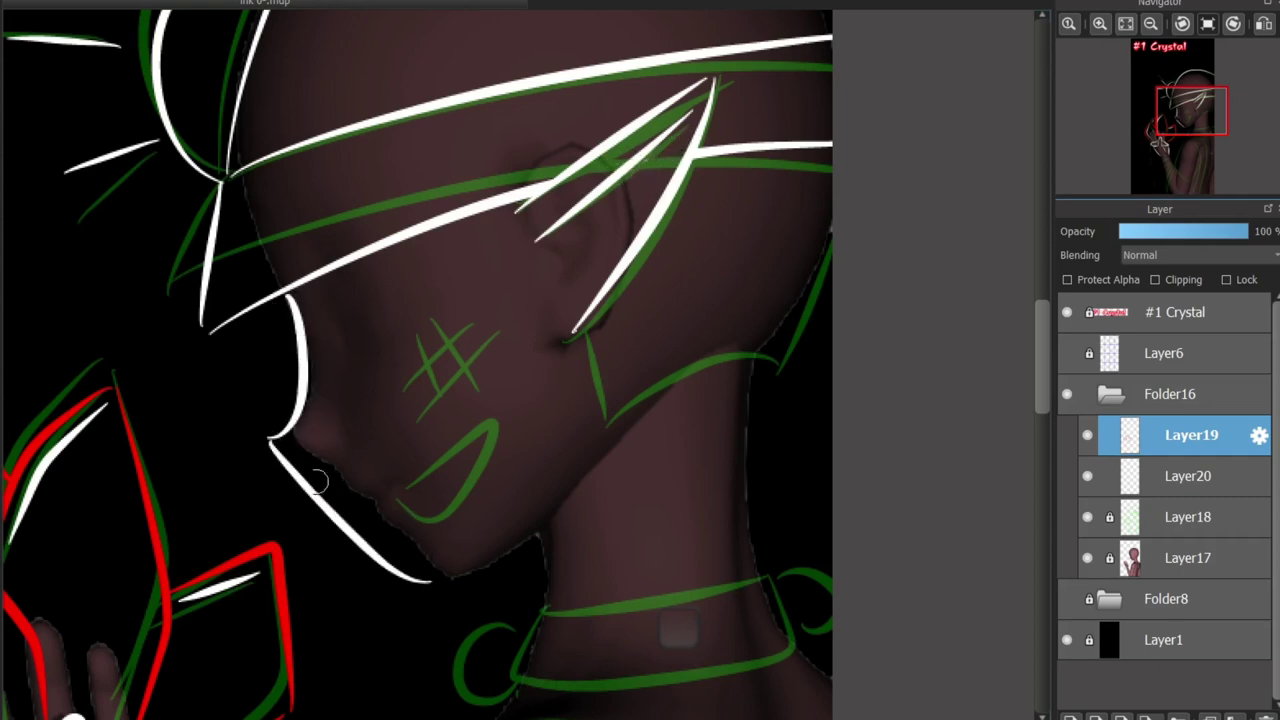
{"action": "key", "text": "ctrl+z"}
{"action": "mouse_move", "coordinate": [268, 442]}
{"action": "left_mouse_down"}
{"action": "mouse_move", "coordinate": [471, 577]}
{"action": "mouse_move", "coordinate": [403, 551]}
{"action": "mouse_move", "coordinate": [568, 483]}
{"action": "left_mouse_up"}
{"action": "key", "text": "ctrl+z"}
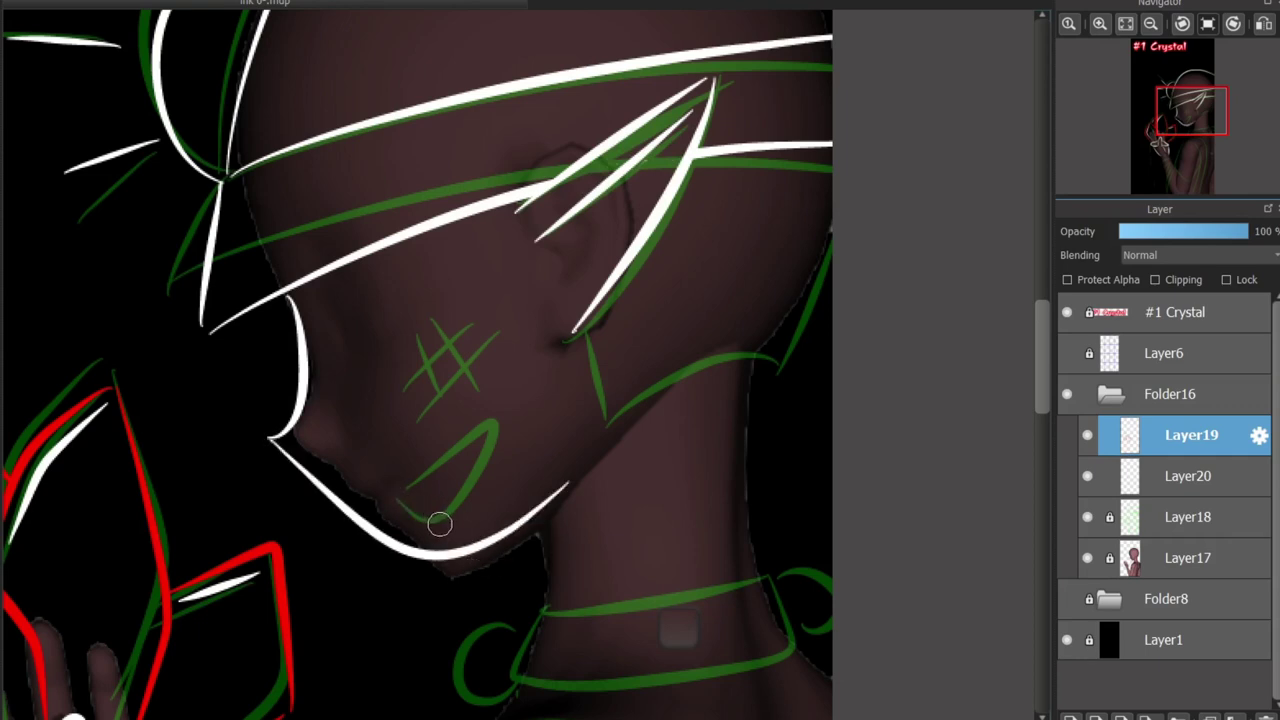
Ink the open mouth outline and the crosshatched cheek mark in white
{"action": "mouse_move", "coordinate": [440, 524]}
{"action": "left_mouse_down"}
{"action": "mouse_move", "coordinate": [430, 520]}
{"action": "mouse_move", "coordinate": [470, 505]}
{"action": "left_mouse_up"}
{"action": "key", "text": "ctrl+z"}
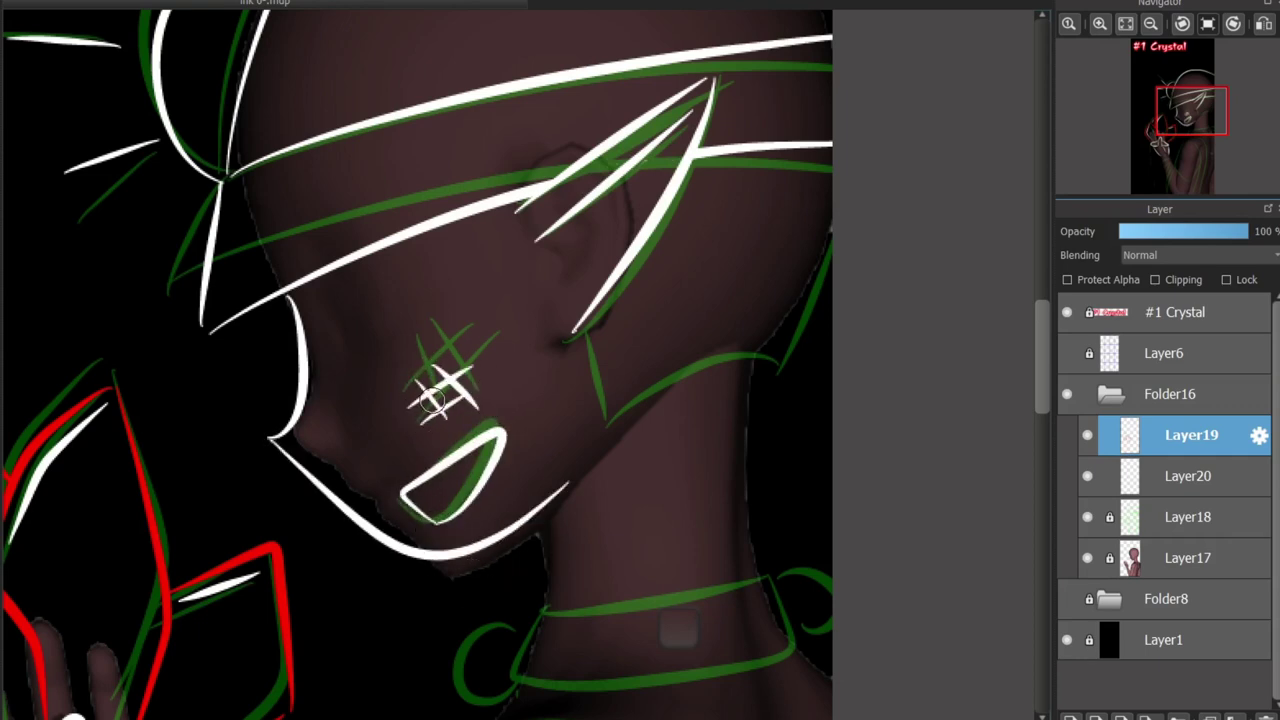
Ink the edge running from below the ear across the upper neck and the back neck contour in white
{"action": "mouse_move", "coordinate": [597, 310]}
{"action": "left_mouse_down"}
{"action": "mouse_move", "coordinate": [628, 414]}
{"action": "mouse_move", "coordinate": [767, 383]}
{"action": "left_mouse_up"}
{"action": "key", "text": "ctrl+z"}
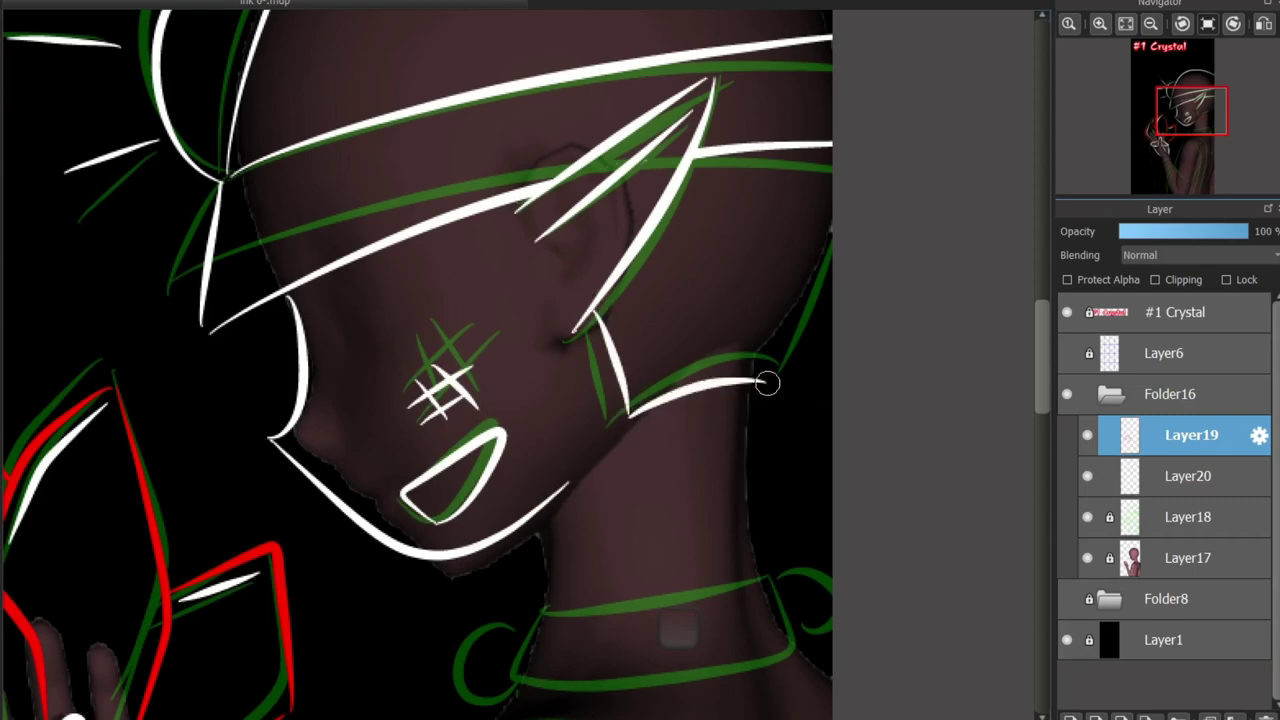
{"action": "key", "text": "ctrl+z"}
{"action": "mouse_move", "coordinate": [832, 250]}
{"action": "left_mouse_down"}
{"action": "mouse_move", "coordinate": [772, 388]}
{"action": "mouse_move", "coordinate": [742, 568]}
{"action": "left_mouse_up"}
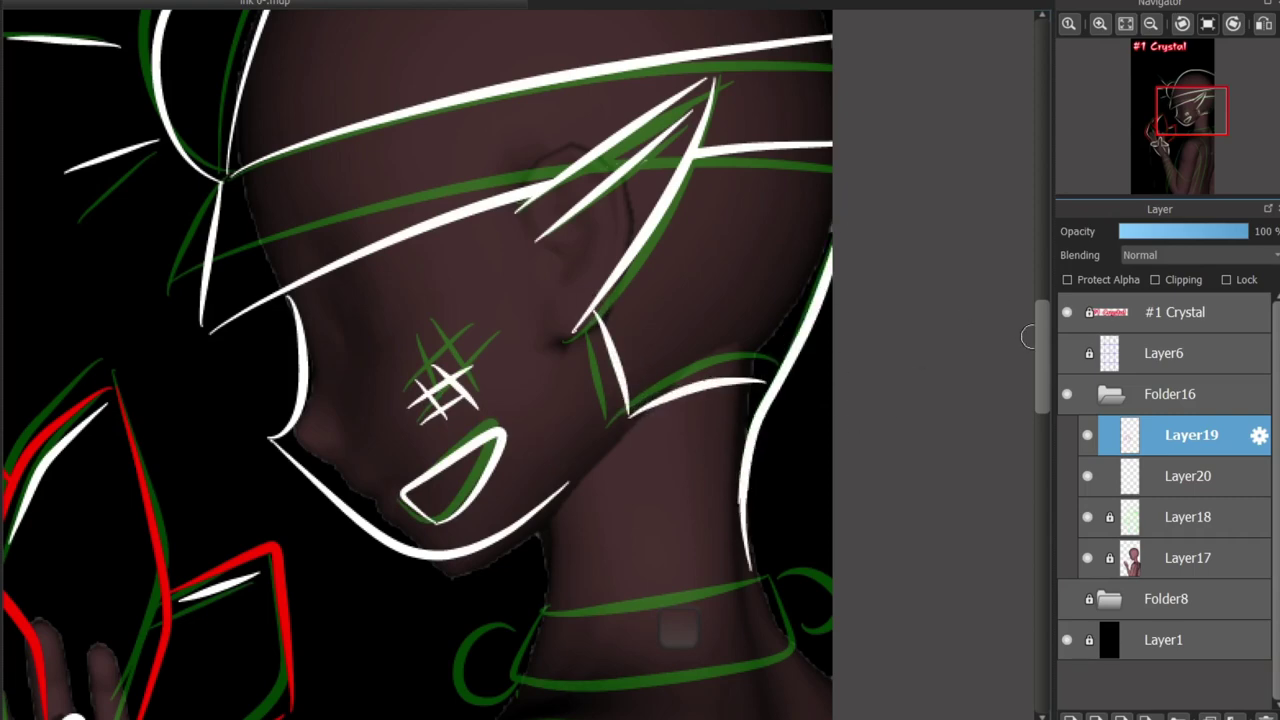
Ink the front of the neck and the outline of the choker around its base in white
{"action": "scroll", "coordinate": [555, 378], "scroll_direction": "down", "scroll_amount": 5}
{"action": "mouse_move", "coordinate": [533, 372]}
{"action": "left_mouse_down"}
{"action": "mouse_move", "coordinate": [771, 322]}
{"action": "mouse_move", "coordinate": [780, 337]}
{"action": "mouse_move", "coordinate": [524, 446]}
{"action": "mouse_move", "coordinate": [536, 370]}
{"action": "mouse_move", "coordinate": [543, 480]}
{"action": "left_mouse_up"}
{"action": "key", "text": "ctrl+z"}
{"action": "key", "text": "ctrl+z"}
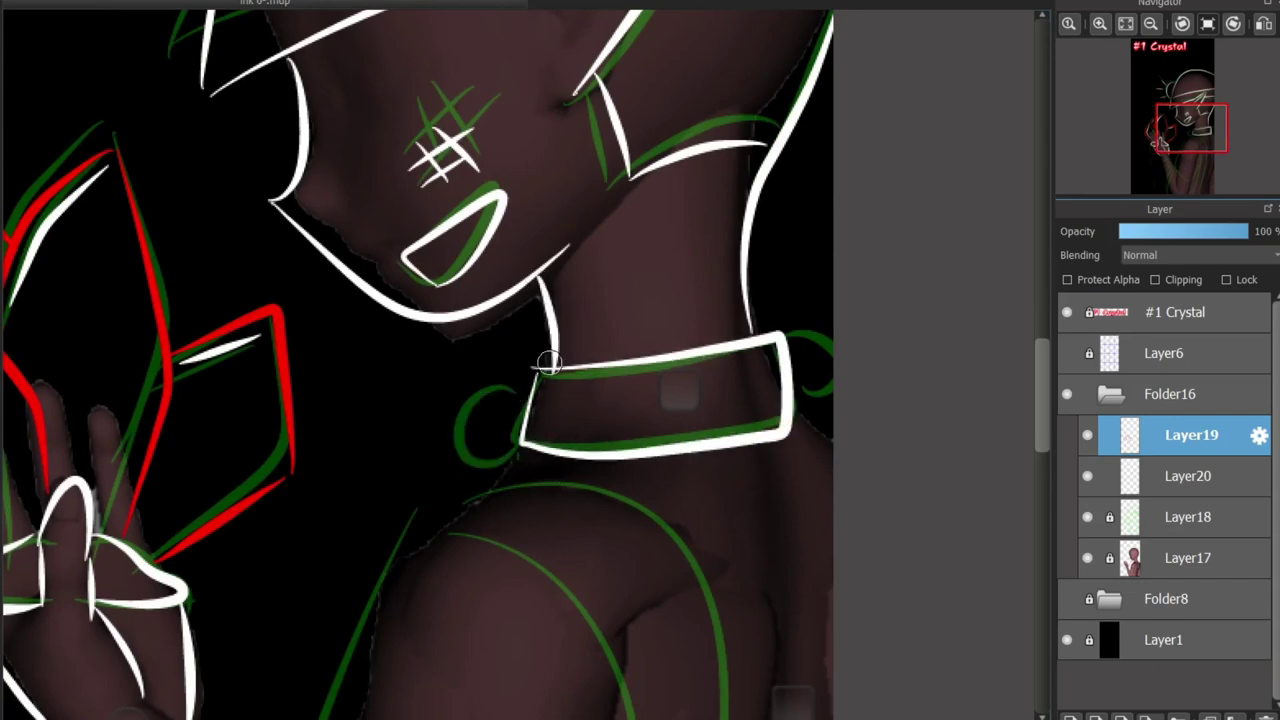
{"action": "scroll", "coordinate": [491, 409], "scroll_direction": "down", "scroll_amount": 3}
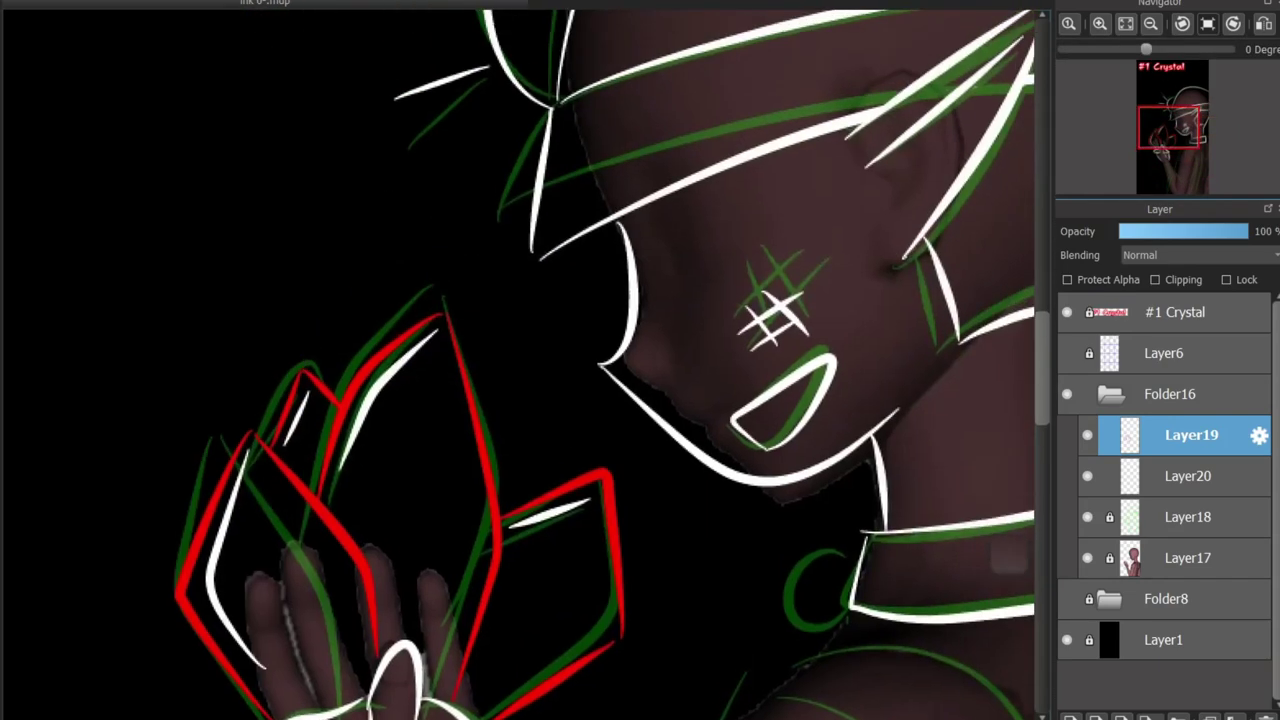
{"action": "scroll", "coordinate": [480, 300], "scroll_direction": "up", "scroll_amount": 3}
{"action": "scroll", "coordinate": [550, 465], "scroll_direction": "down", "scroll_amount": 3}
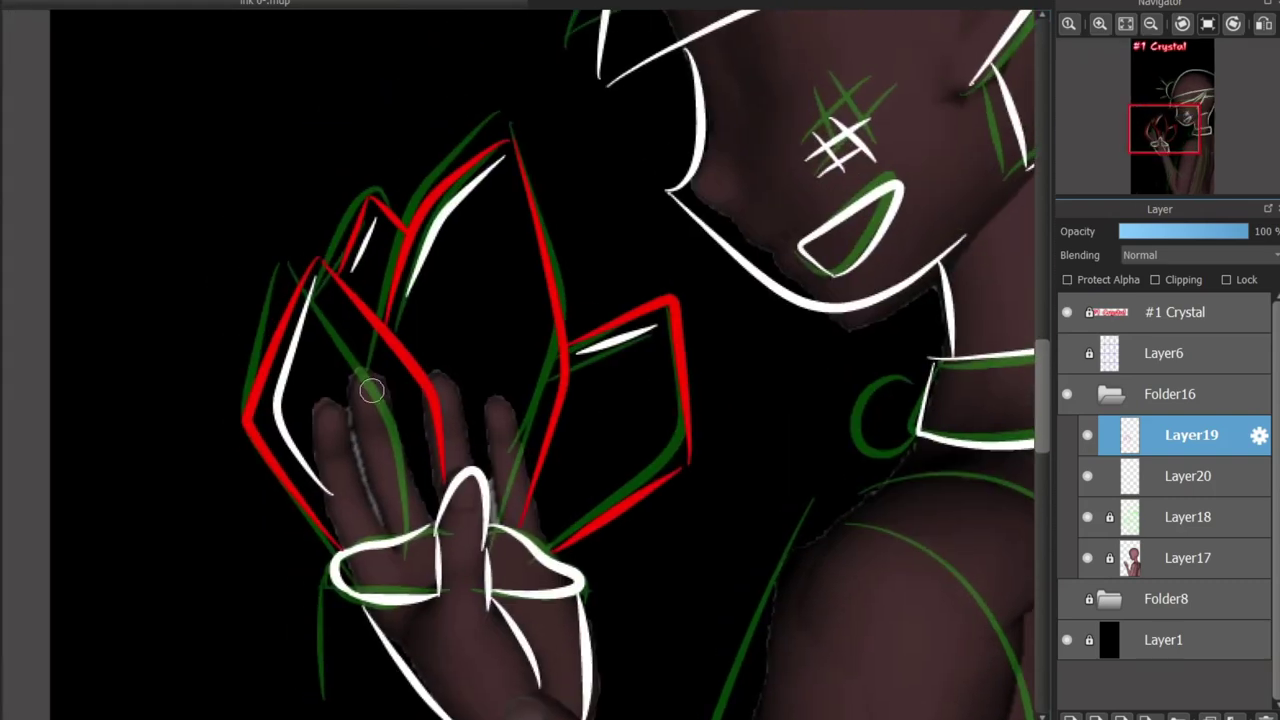
{"action": "scroll", "coordinate": [371, 386], "scroll_direction": "up", "scroll_amount": 4}
{"action": "left_click_drag", "start_coordinate": [476, 345], "coordinate": [530, 452]}
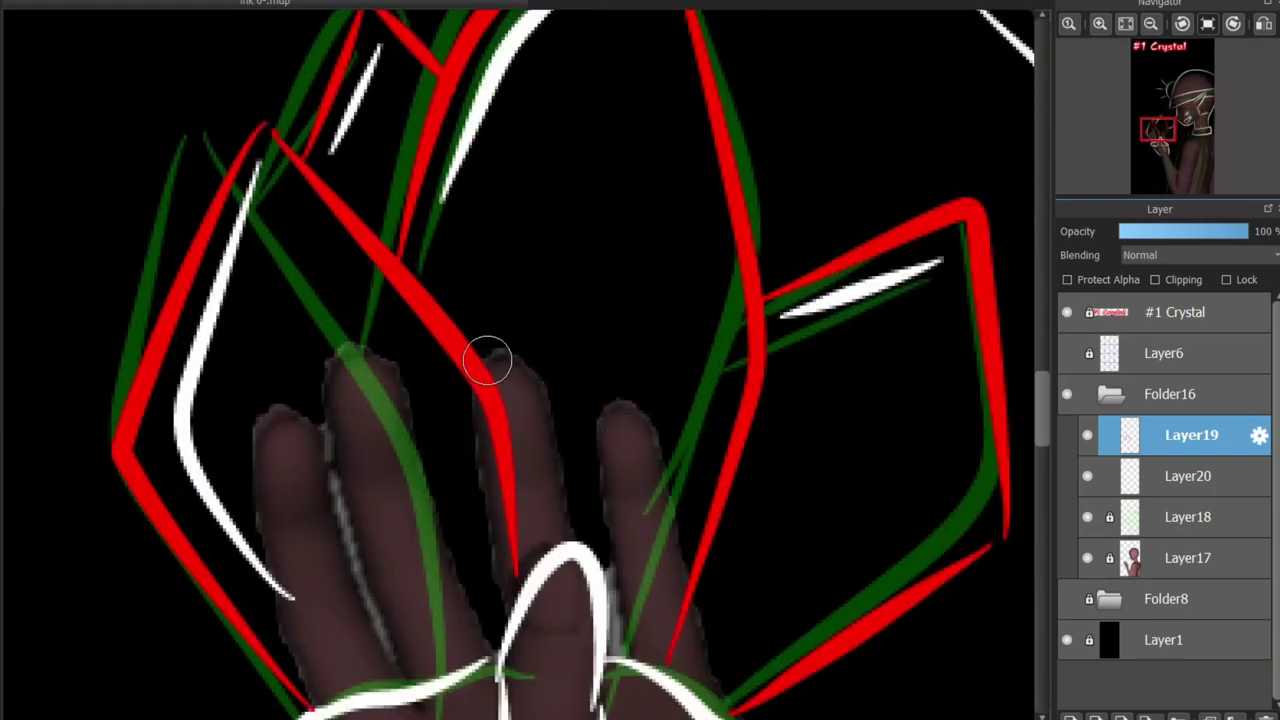
{"action": "scroll", "coordinate": [487, 360], "scroll_direction": "down", "scroll_amount": 5}
{"action": "scroll", "coordinate": [444, 307], "scroll_direction": "up", "scroll_amount": 1}
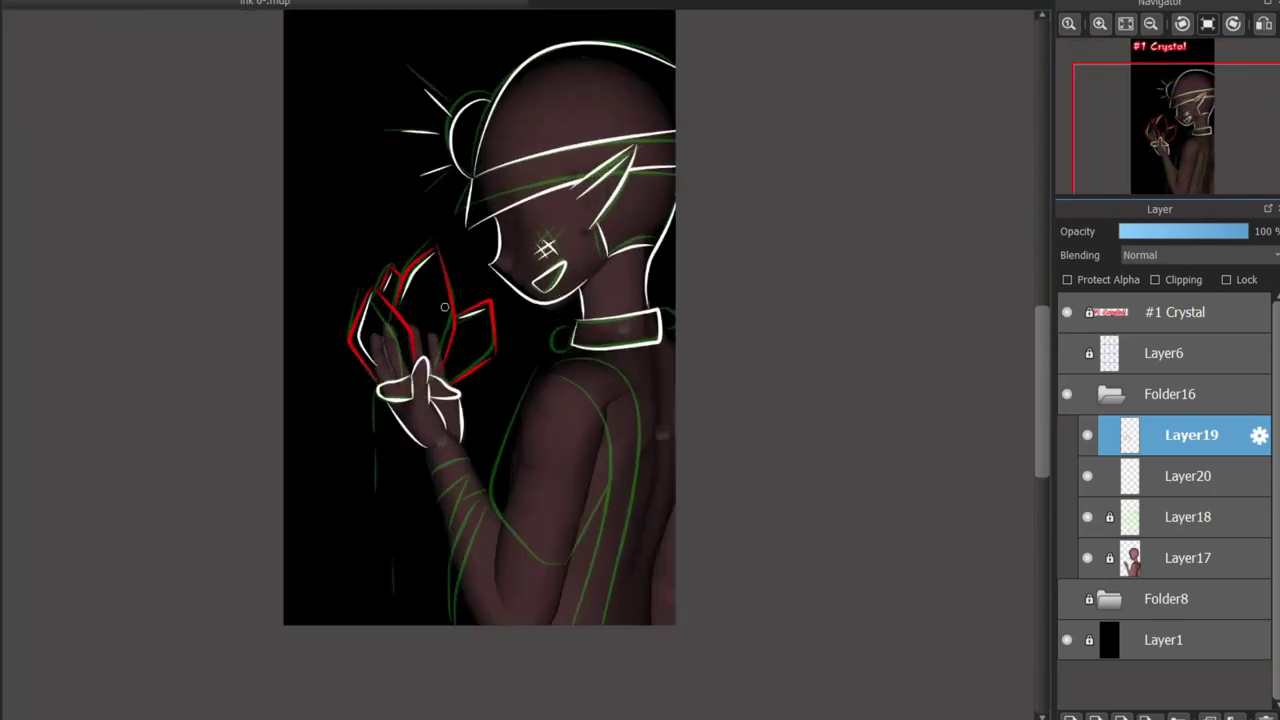
Ink the inner facet lines of the leftmost crystal in red, with a ridge from its tip and a short crossing edge
{"action": "scroll", "coordinate": [444, 307], "scroll_direction": "up", "scroll_amount": 5}
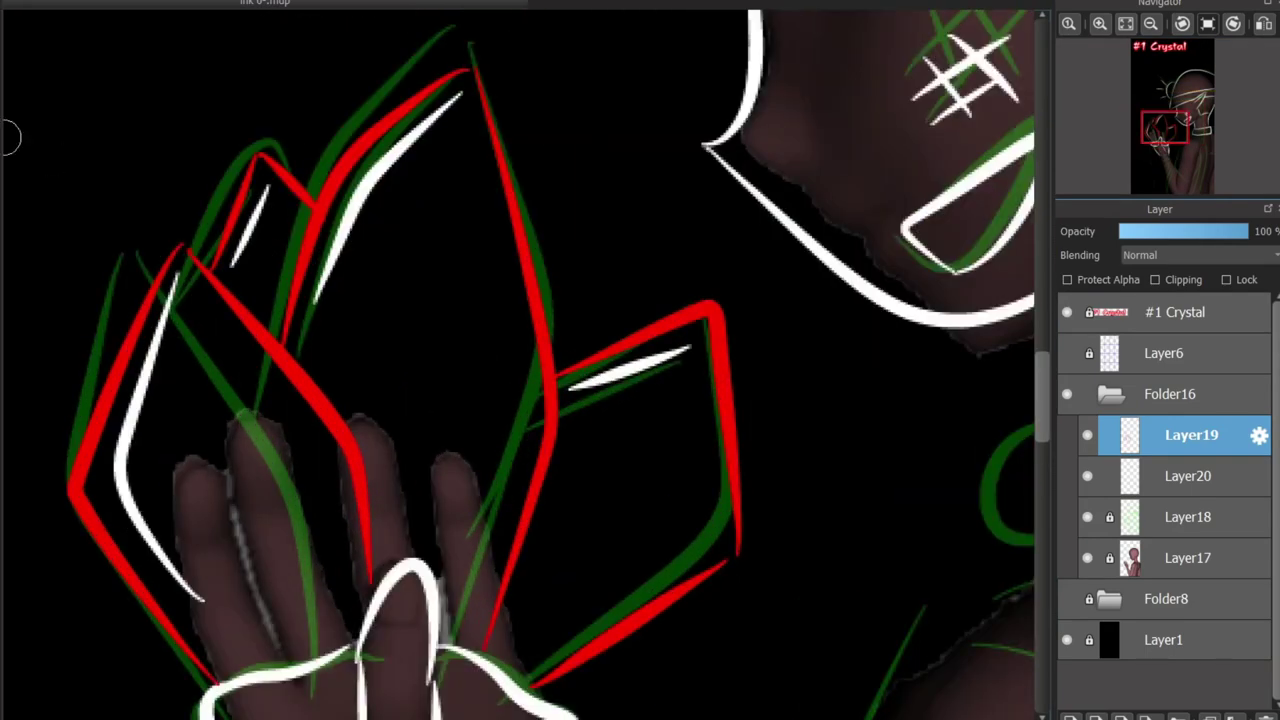
{"action": "left_click_drag", "start_coordinate": [190, 262], "coordinate": [234, 648]}
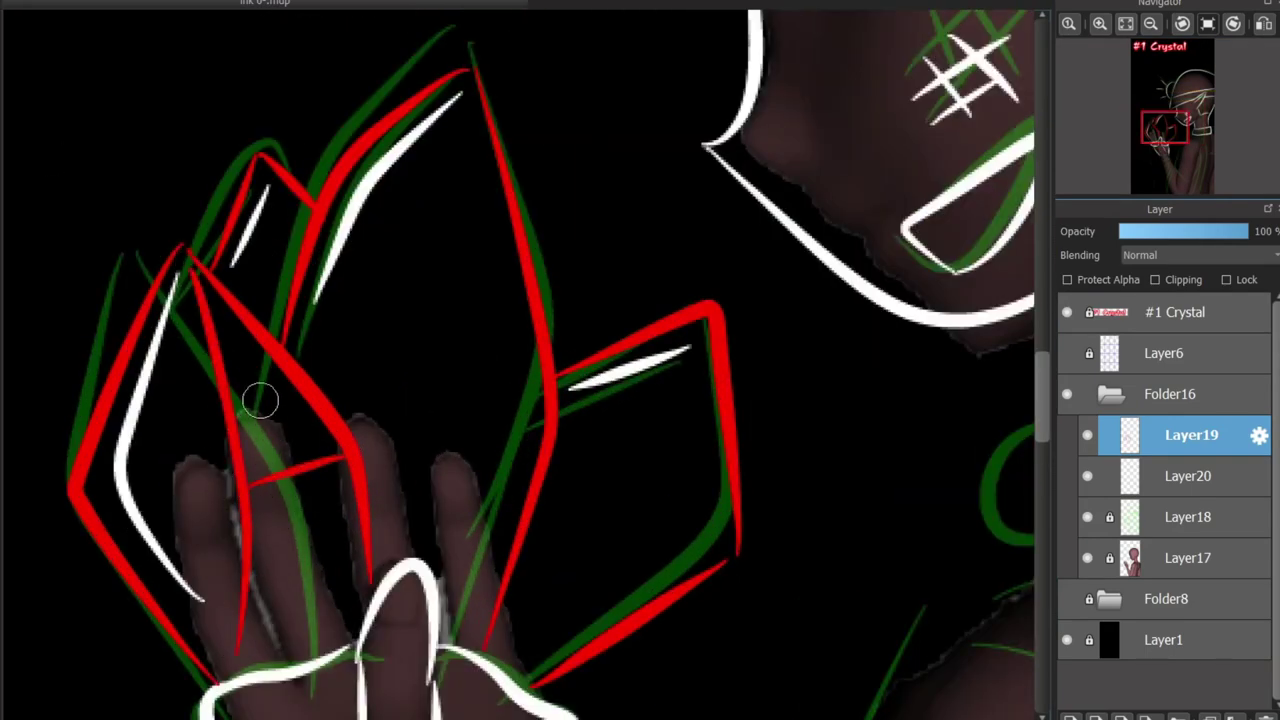
{"action": "key", "text": "ctrl+z"}
{"action": "left_click_drag", "start_coordinate": [186, 266], "coordinate": [232, 645]}
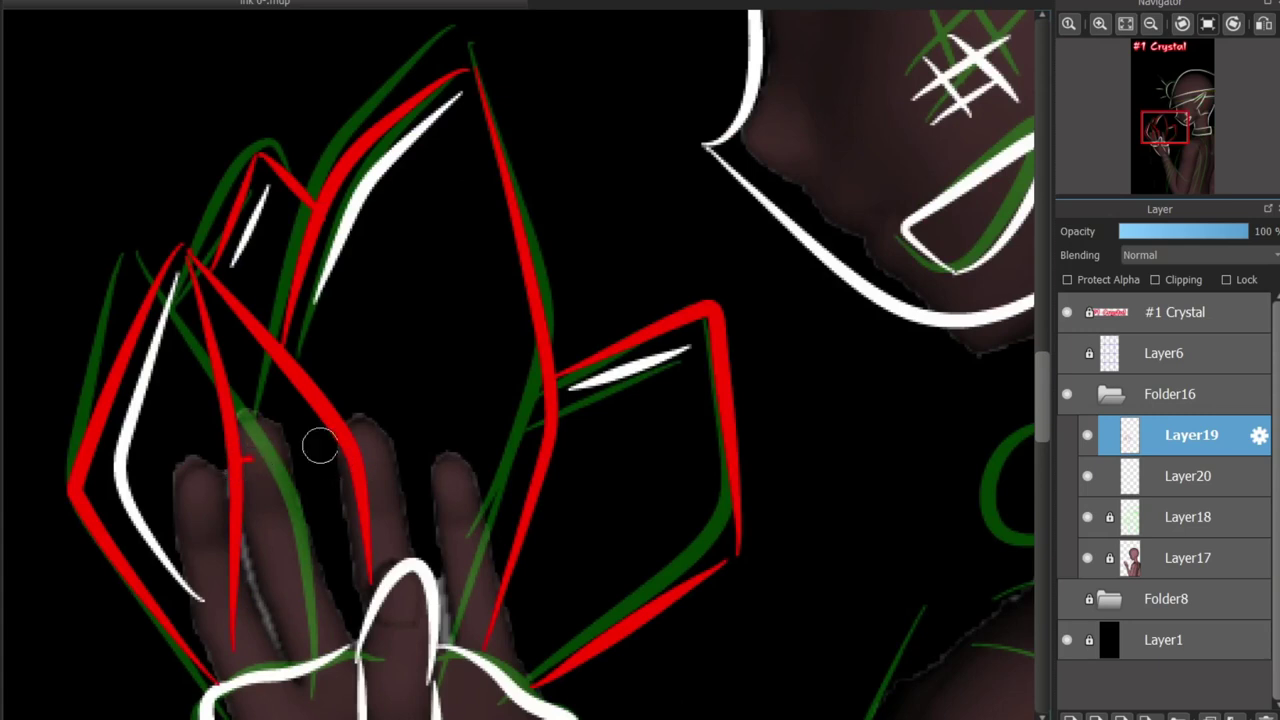
{"action": "left_click_drag", "start_coordinate": [238, 452], "coordinate": [325, 415]}
Ink the inner facet edges of the tall middle crystal and the small crystal nearest the face in red
{"action": "mouse_move", "coordinate": [468, 96]}
{"action": "left_mouse_down"}
{"action": "mouse_move", "coordinate": [446, 383]}
{"action": "mouse_move", "coordinate": [386, 468]}
{"action": "left_mouse_up"}
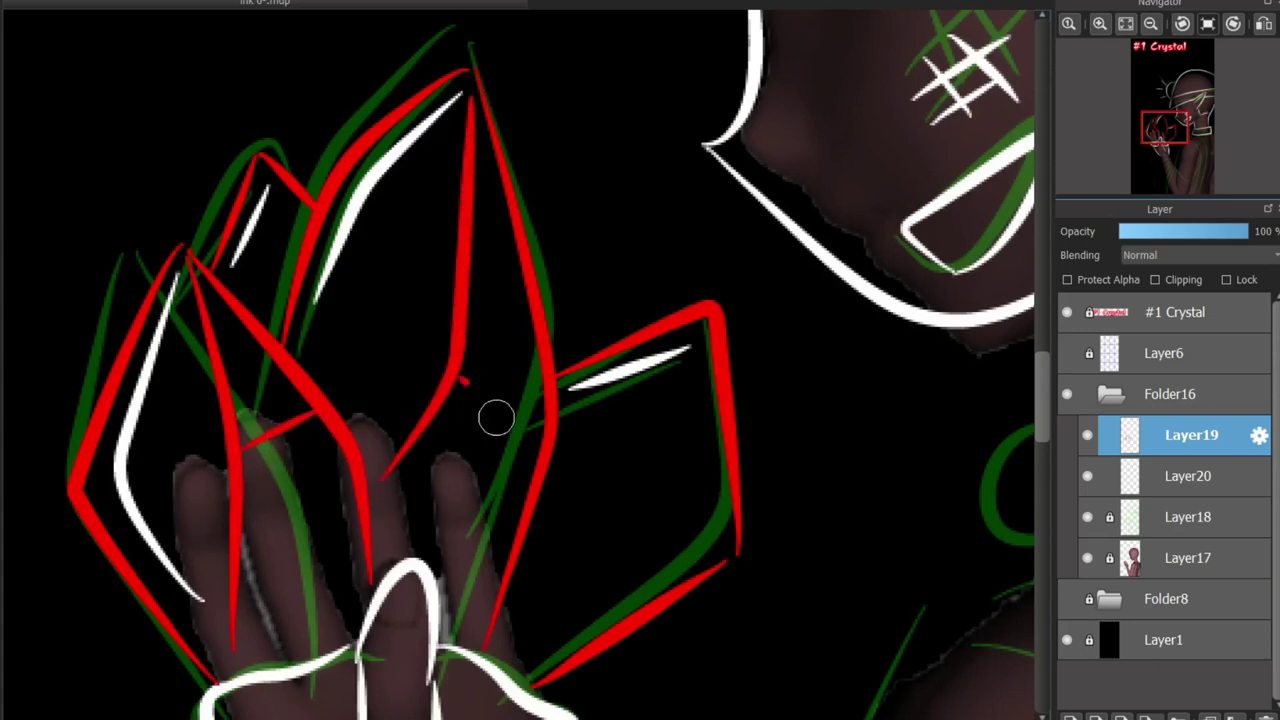
{"action": "left_click_drag", "start_coordinate": [462, 382], "coordinate": [530, 448]}
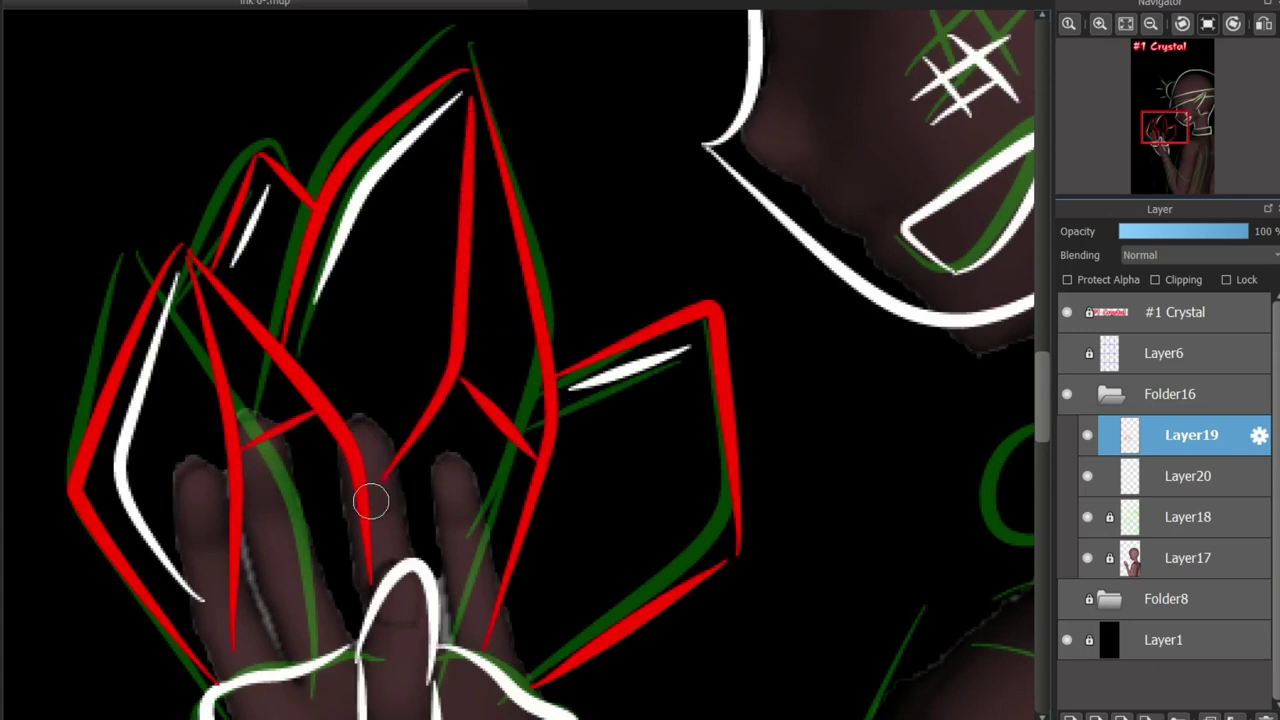
{"action": "mouse_move", "coordinate": [710, 333]}
{"action": "left_mouse_down"}
{"action": "mouse_move", "coordinate": [666, 435]}
{"action": "mouse_move", "coordinate": [498, 621]}
{"action": "left_mouse_up"}
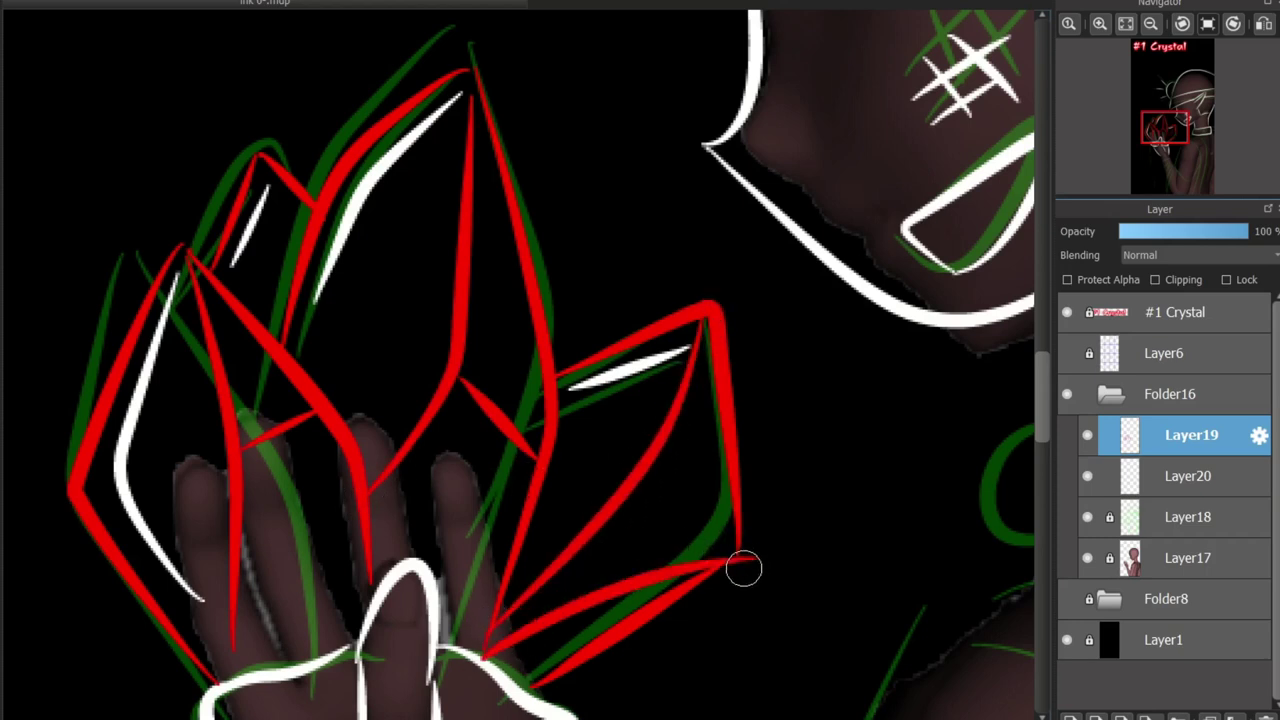
{"action": "mouse_move", "coordinate": [741, 560]}
{"action": "left_mouse_down"}
{"action": "mouse_move", "coordinate": [682, 562]}
{"action": "mouse_move", "coordinate": [588, 587]}
{"action": "mouse_move", "coordinate": [548, 577]}
{"action": "left_mouse_up"}
{"action": "key", "text": "ctrl+z"}
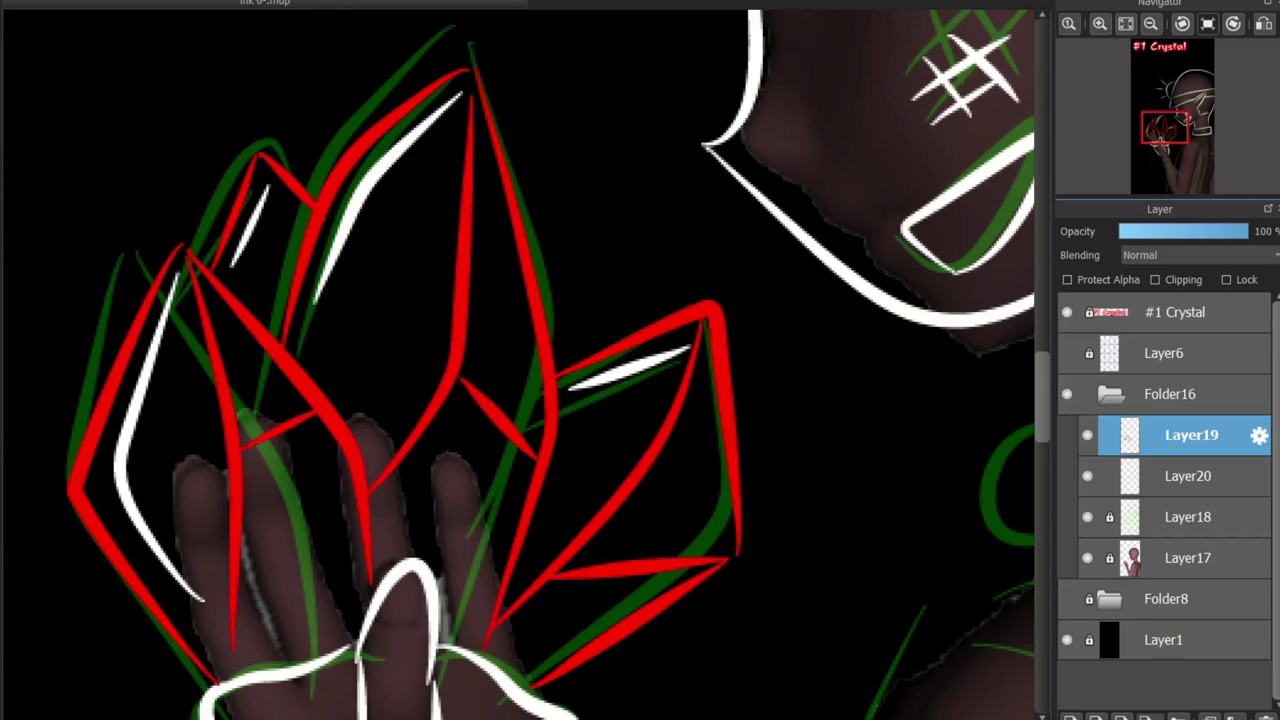
On Layer20, ink the loose sleeve outline around the upper arm in white, including the small fold at the inner elbow
{"action": "scroll", "coordinate": [515, 313], "scroll_direction": "down", "scroll_amount": 3}
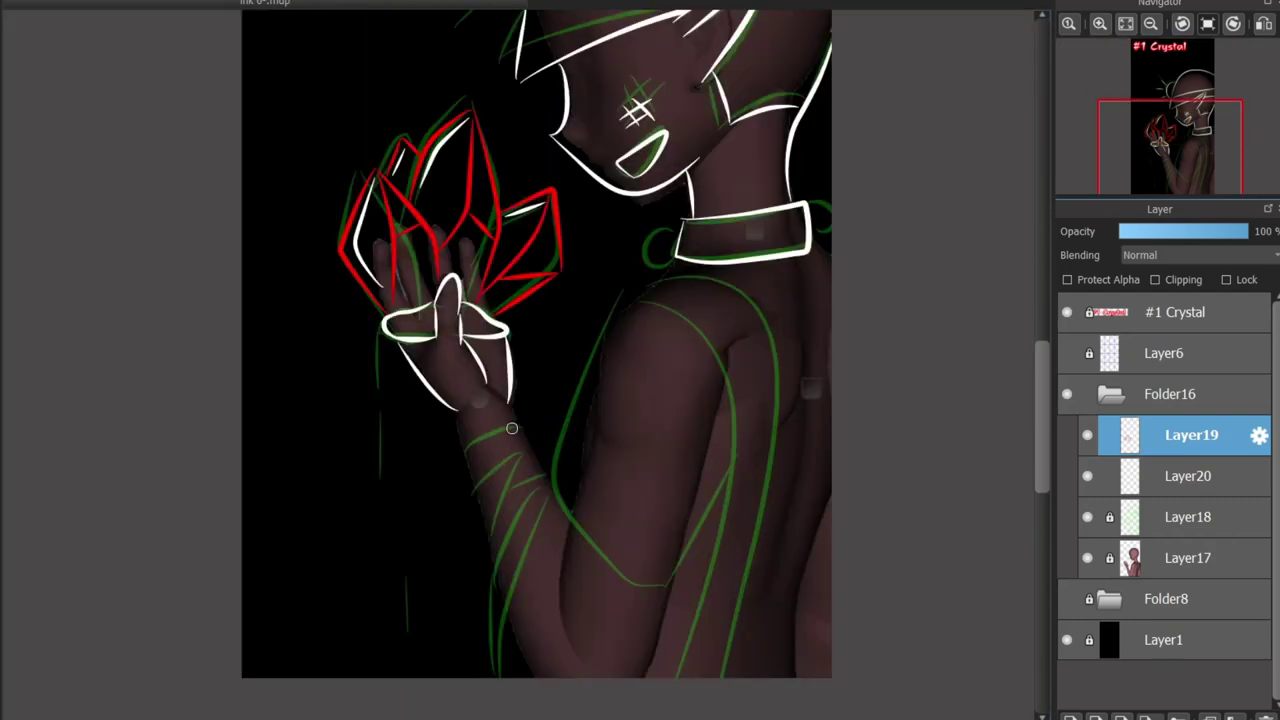
{"action": "scroll", "coordinate": [405, 330], "scroll_direction": "up", "scroll_amount": 3}
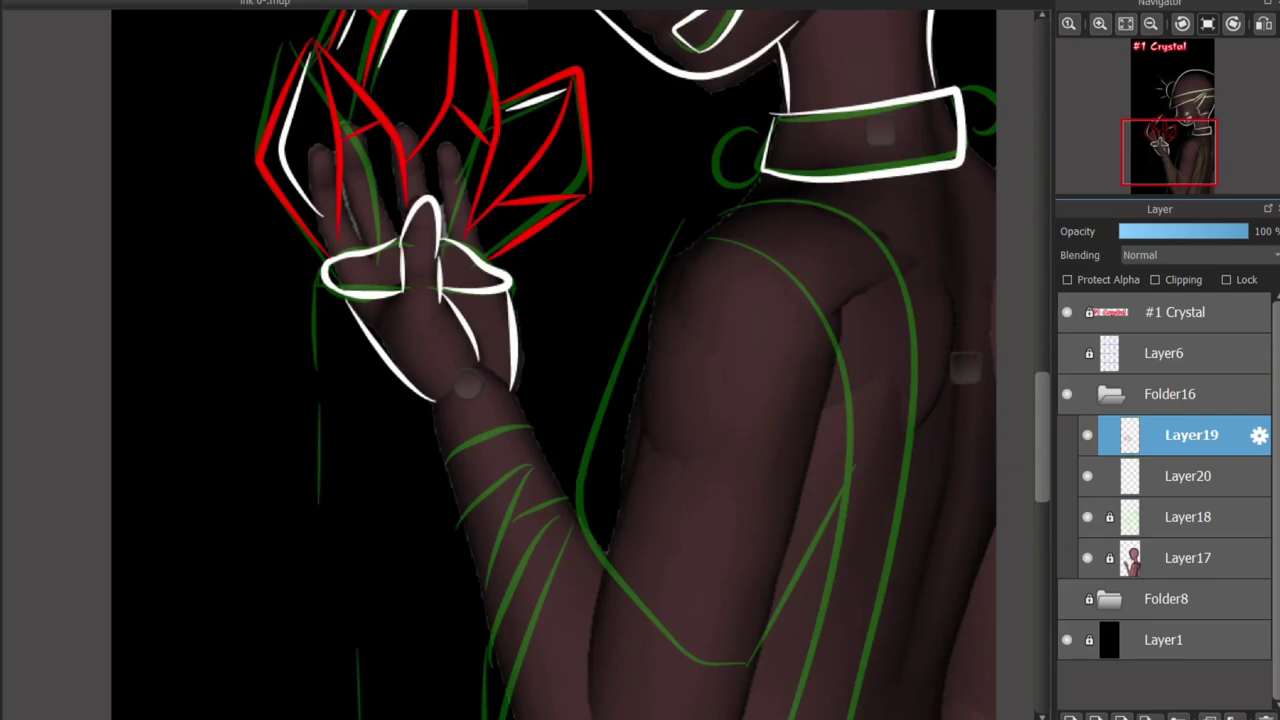
{"action": "left_click", "coordinate": [1190, 476]}
{"action": "scroll", "coordinate": [700, 377], "scroll_direction": "down", "scroll_amount": 3}
{"action": "scroll", "coordinate": [700, 377], "scroll_direction": "up", "scroll_amount": 3}
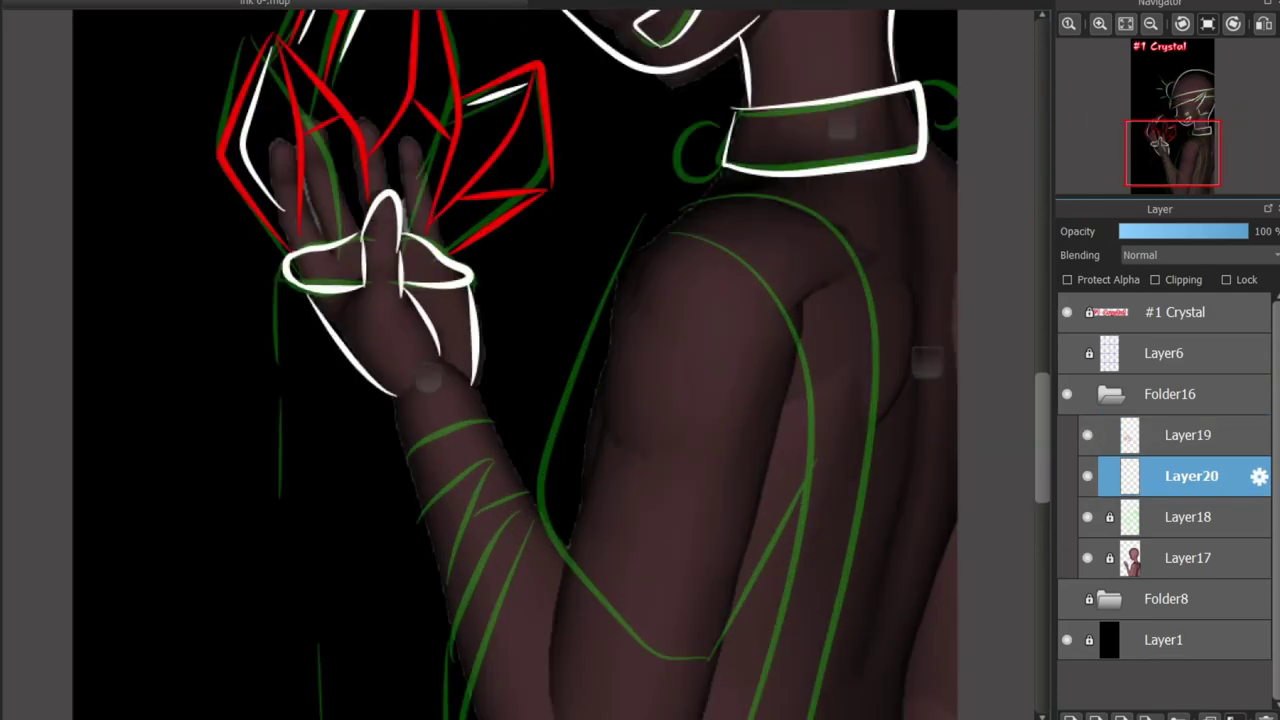
{"action": "left_click_drag", "start_coordinate": [529, 521], "coordinate": [721, 668]}
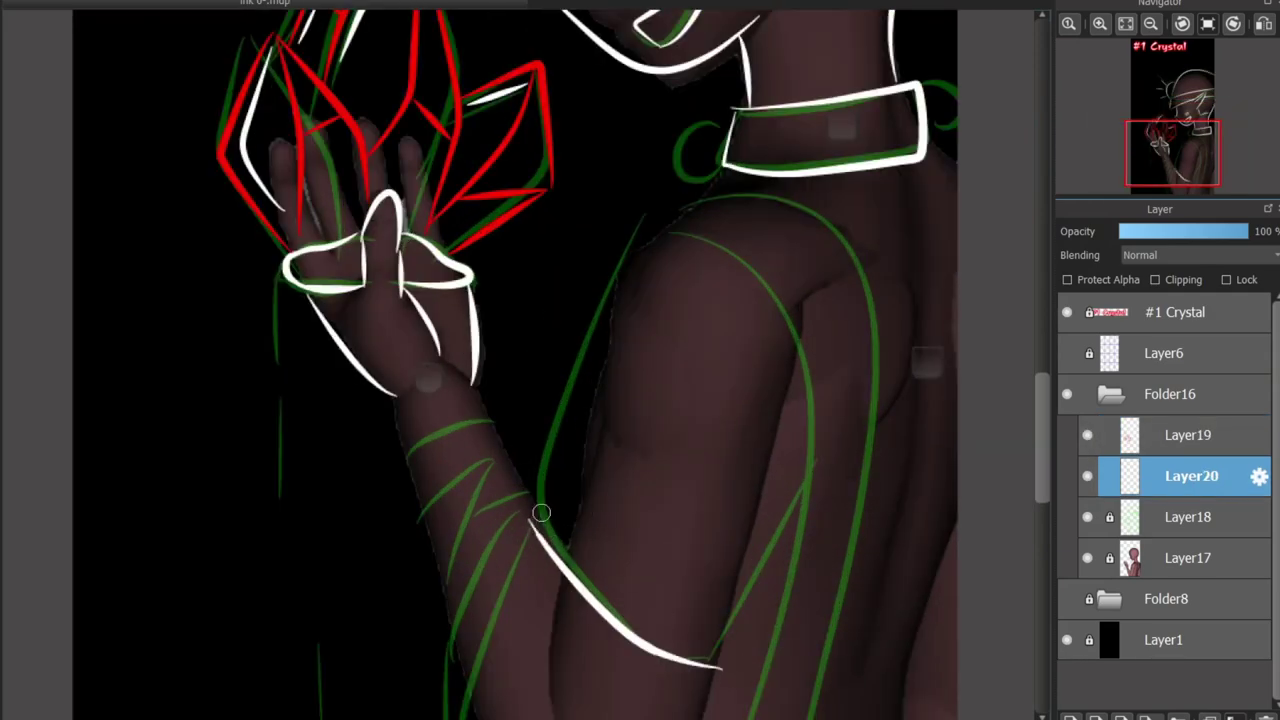
{"action": "key", "text": "ctrl+z"}
{"action": "mouse_move", "coordinate": [536, 522]}
{"action": "left_mouse_down"}
{"action": "mouse_move", "coordinate": [676, 648]}
{"action": "mouse_move", "coordinate": [791, 569]}
{"action": "mouse_move", "coordinate": [747, 267]}
{"action": "mouse_move", "coordinate": [598, 328]}
{"action": "mouse_move", "coordinate": [538, 537]}
{"action": "left_mouse_up"}
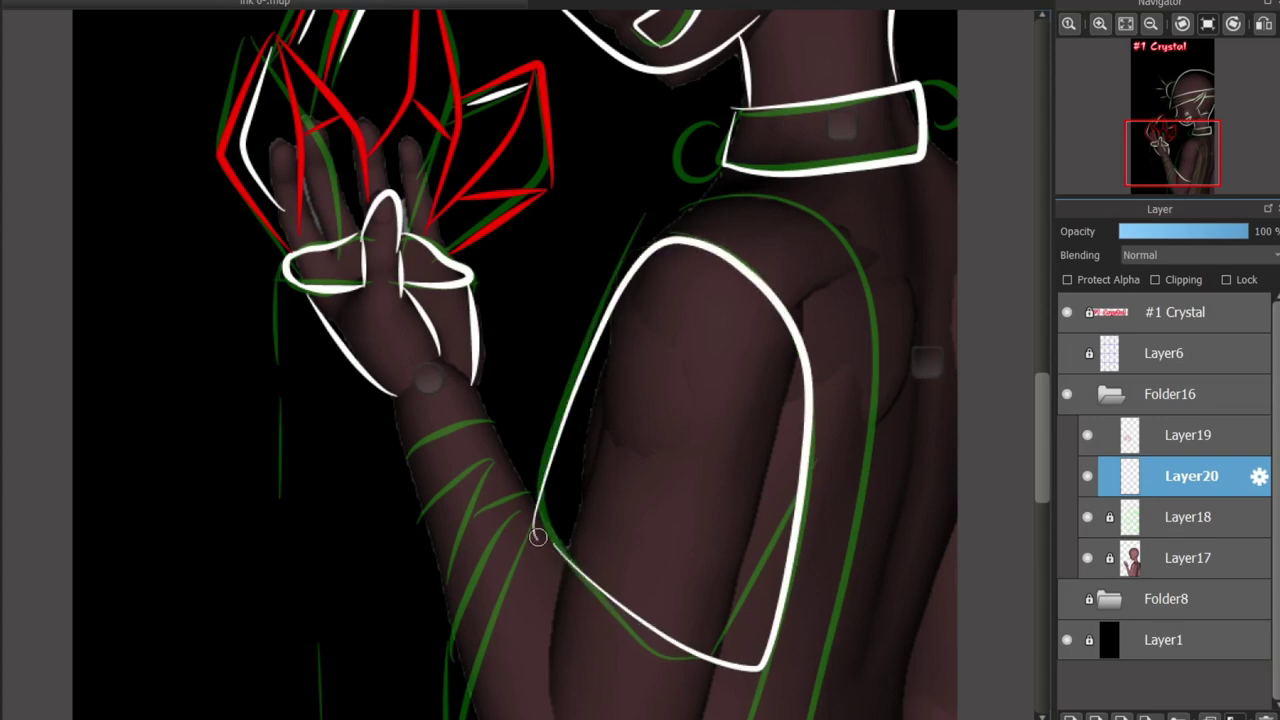
{"action": "scroll", "coordinate": [592, 579], "scroll_direction": "up", "scroll_amount": 1}
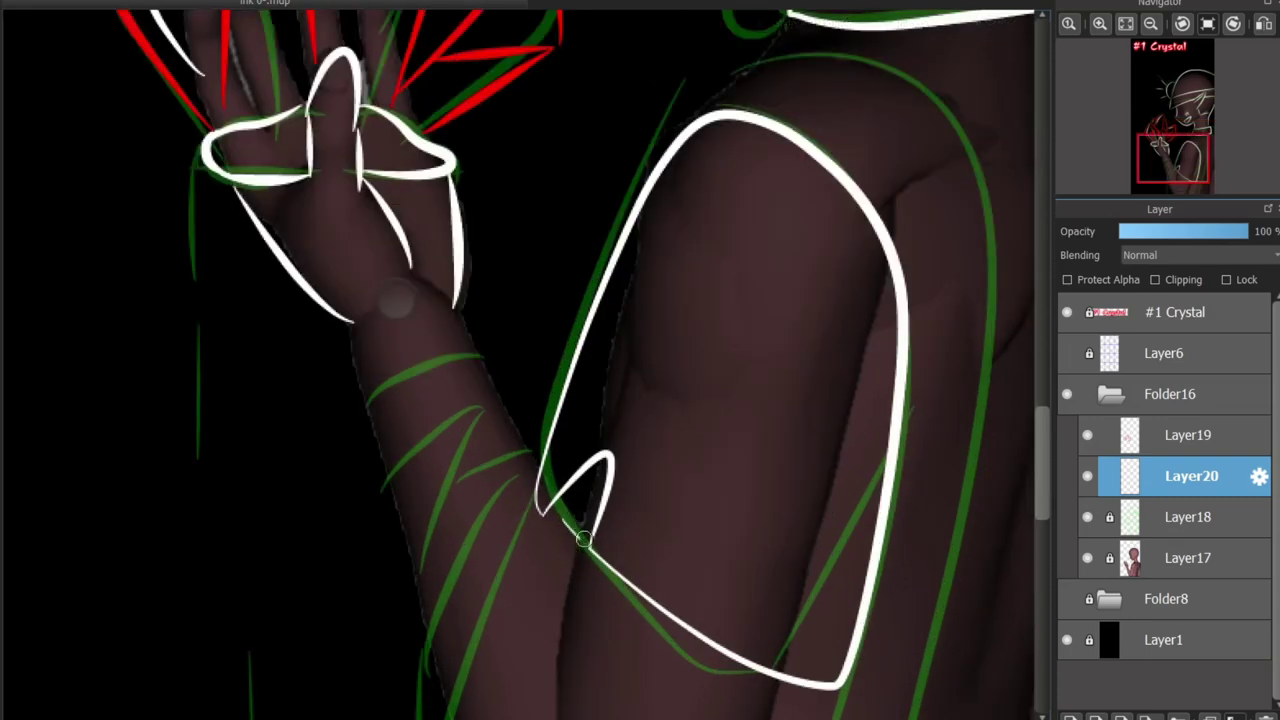
Ink the outer garment edge in white from the top of the shoulder down the back to the canvas's lower edge
{"action": "scroll", "coordinate": [1027, 424], "scroll_direction": "down", "scroll_amount": 3}
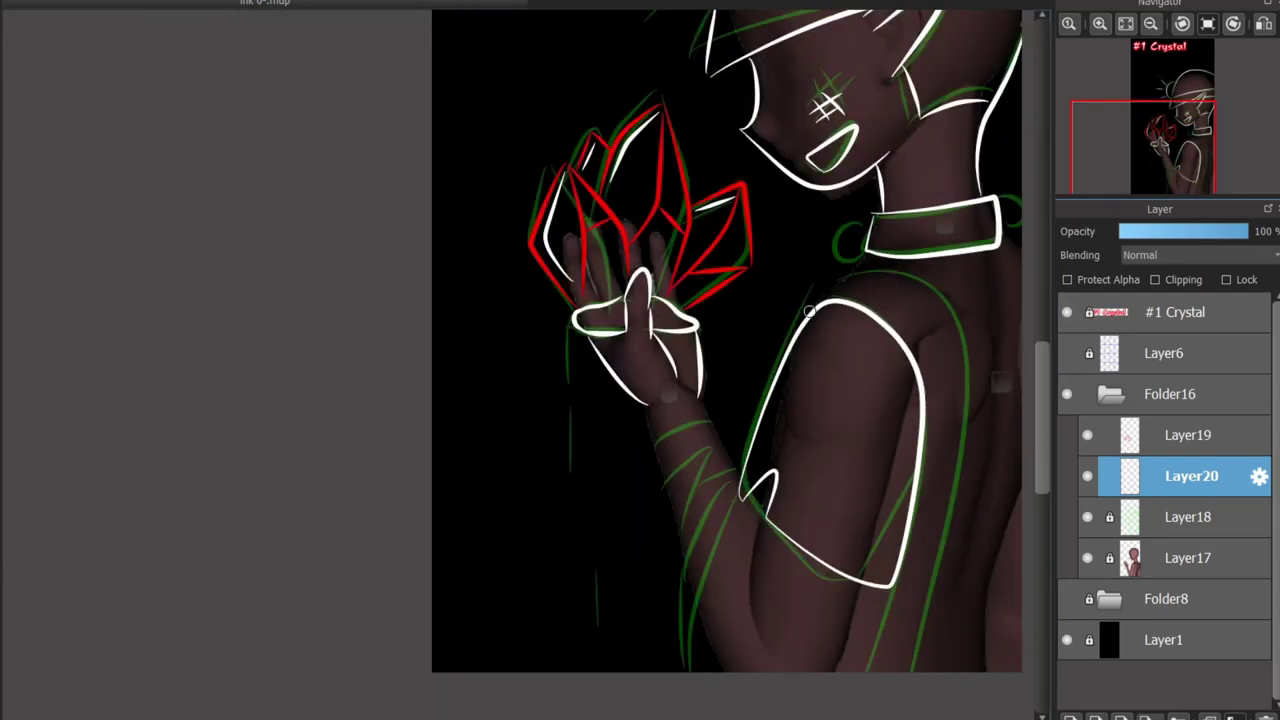
{"action": "mouse_move", "coordinate": [810, 308]}
{"action": "left_mouse_down"}
{"action": "mouse_move", "coordinate": [952, 352]}
{"action": "mouse_move", "coordinate": [900, 668]}
{"action": "left_mouse_up"}
{"action": "key", "text": "ctrl+z"}
{"action": "left_click_drag", "start_coordinate": [812, 305], "coordinate": [905, 670]}
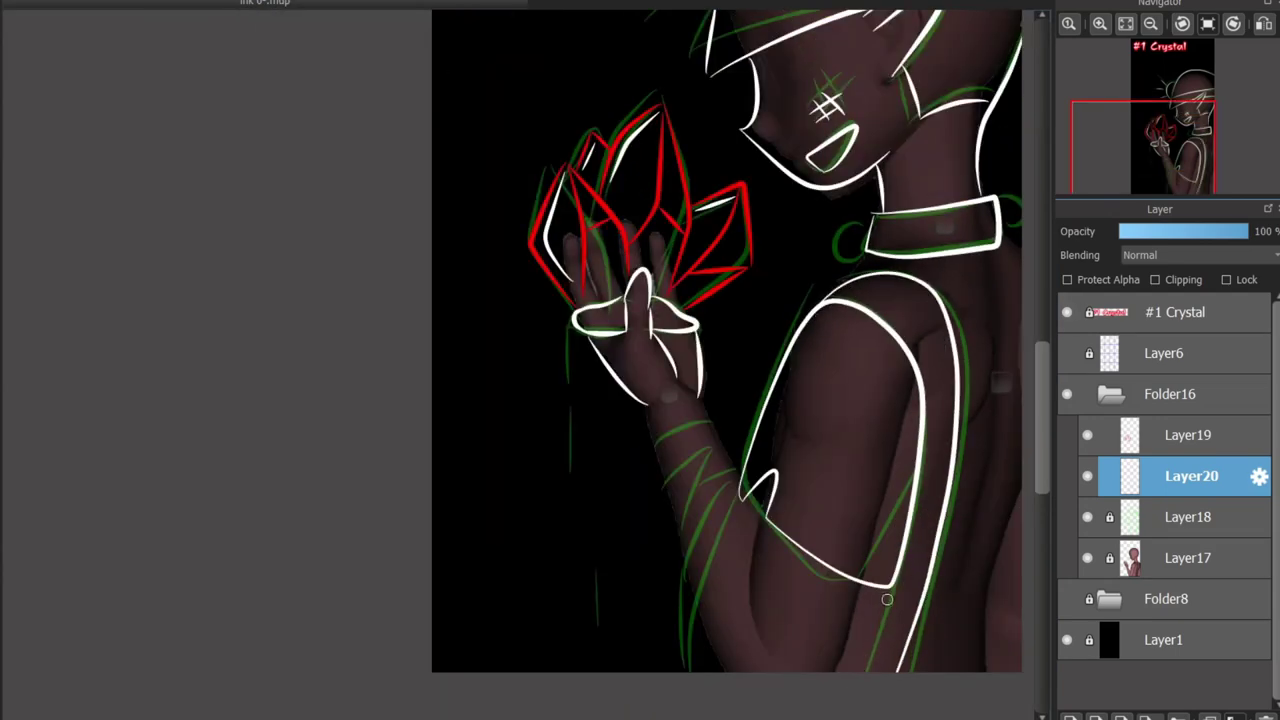
{"action": "key", "text": "ctrl+z"}
{"action": "left_click_drag", "start_coordinate": [866, 272], "coordinate": [908, 670]}
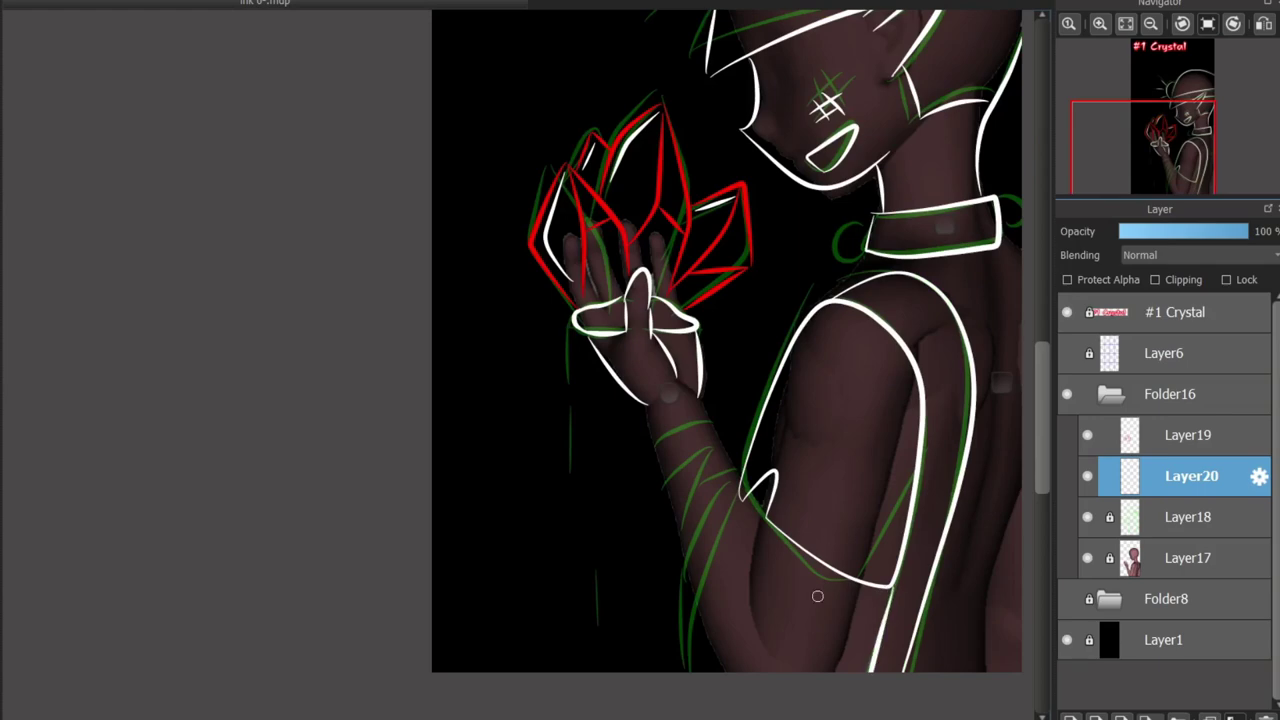
Ink the short garment line from the sleeve's lower corner down to the canvas edge in white
{"action": "scroll", "coordinate": [817, 596], "scroll_direction": "up", "scroll_amount": 3}
{"action": "scroll", "coordinate": [830, 580], "scroll_direction": "down", "scroll_amount": 1}
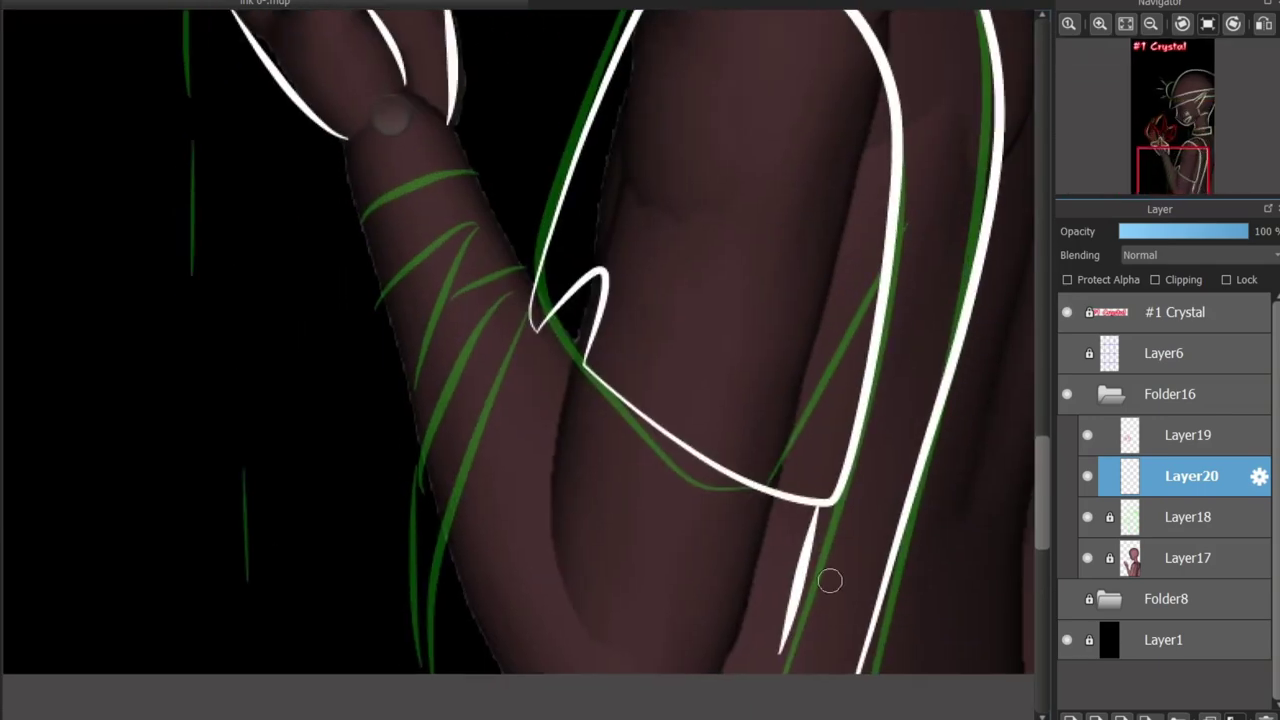
{"action": "key", "text": "ctrl+z"}
{"action": "left_click_drag", "start_coordinate": [820, 505], "coordinate": [775, 672]}
{"action": "key", "text": "ctrl+z"}
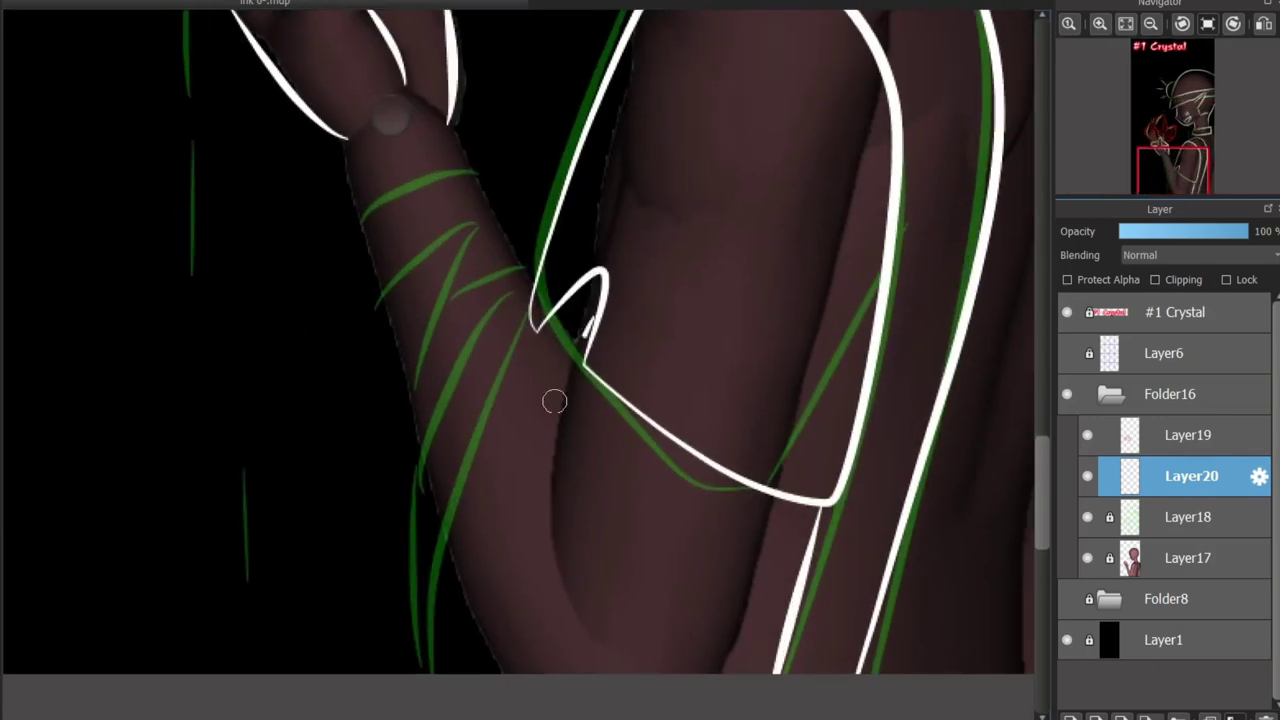
Ink the inner elbow crease and the back edge of the upper arm below the sleeve in white
{"action": "key", "text": "ctrl+z"}
{"action": "mouse_move", "coordinate": [600, 283]}
{"action": "left_mouse_down"}
{"action": "mouse_move", "coordinate": [554, 540]}
{"action": "mouse_move", "coordinate": [577, 617]}
{"action": "left_mouse_up"}
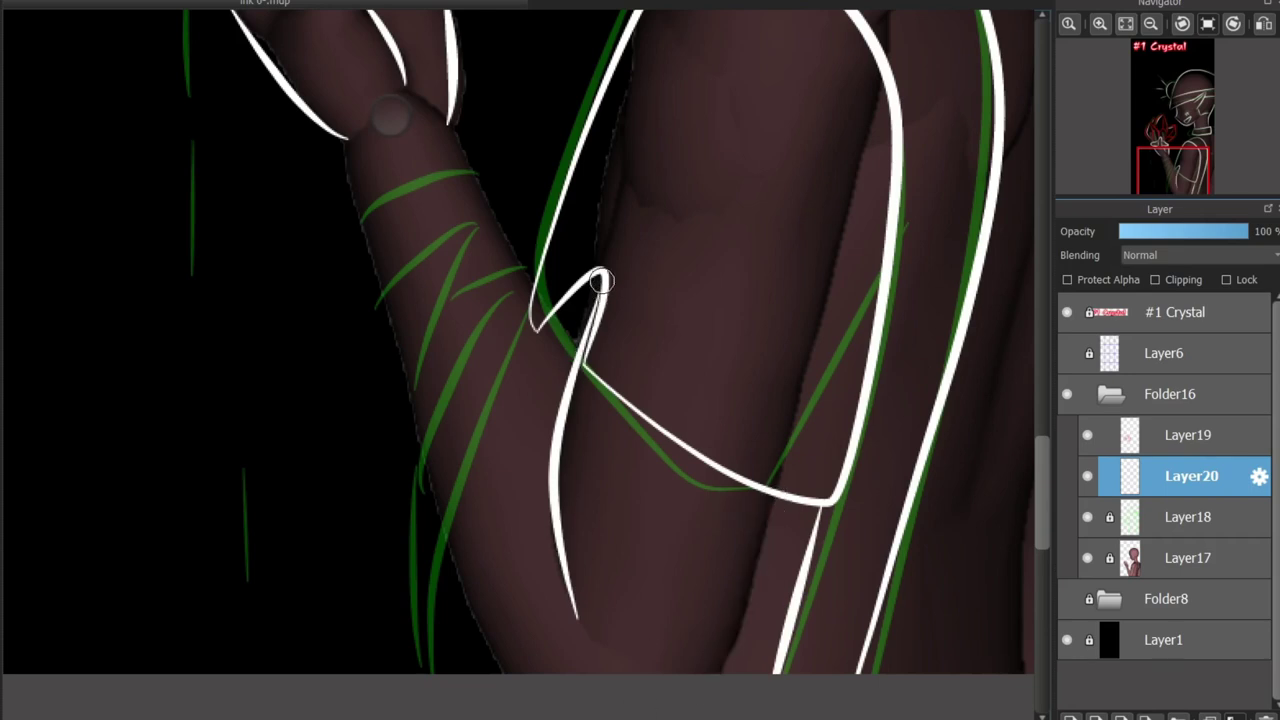
{"action": "key", "text": "ctrl+z"}
{"action": "left_click_drag", "start_coordinate": [600, 283], "coordinate": [557, 571]}
{"action": "left_click_drag", "start_coordinate": [778, 497], "coordinate": [722, 672]}
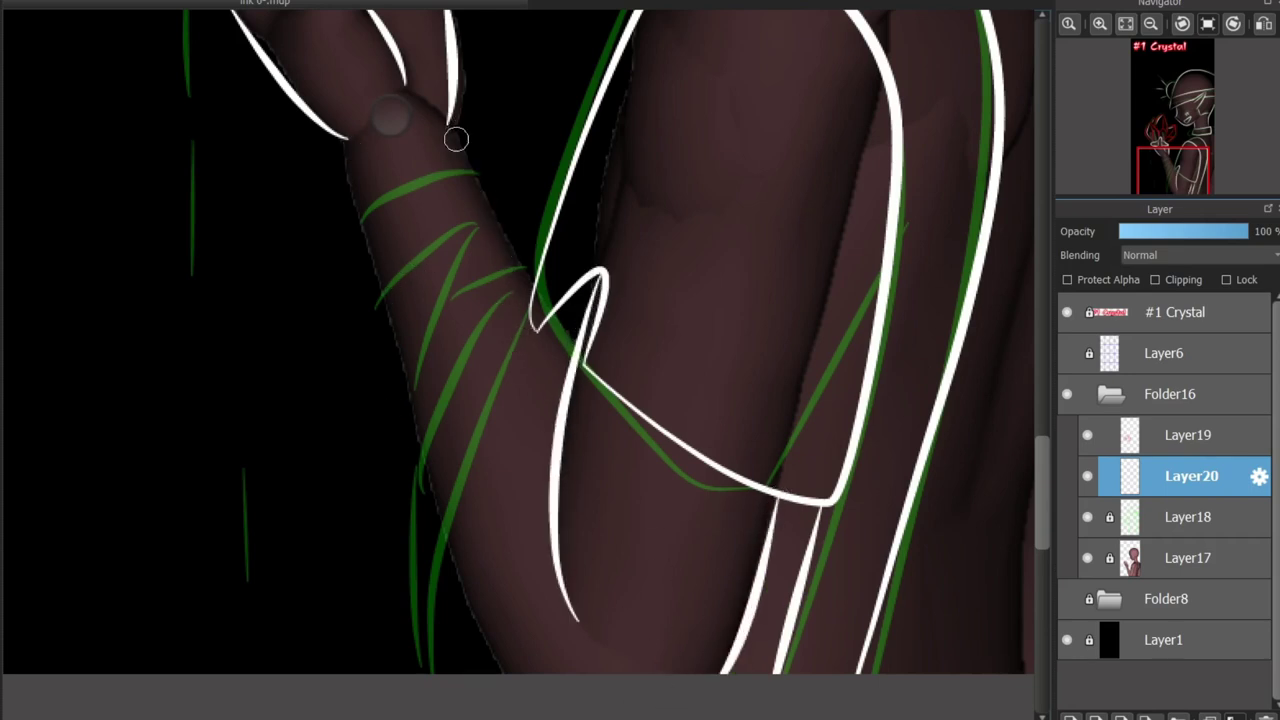
Merge Layer19 down into Layer20 and check the whole drawing in a mirrored view before restoring the normal view
{"action": "left_click", "coordinate": [1190, 435]}
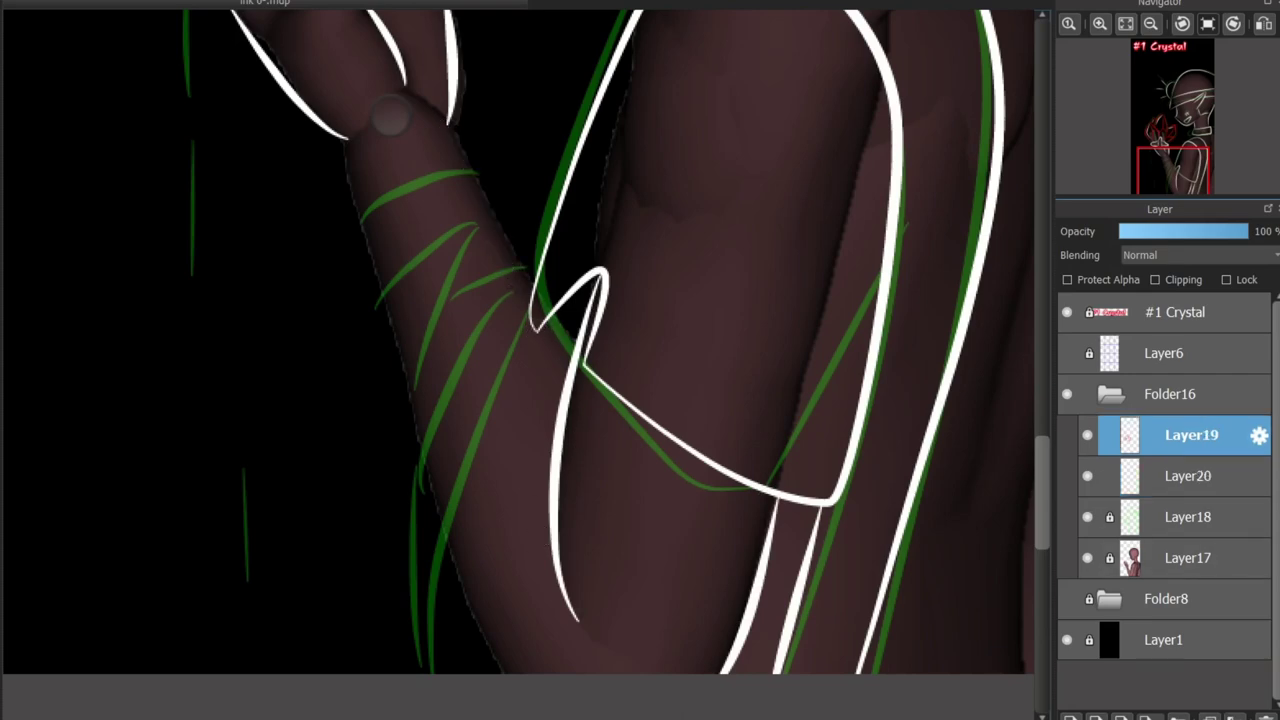
{"action": "key", "text": "ctrl+minus"}
{"action": "key", "text": "Delete"}
{"action": "key", "text": "ctrl+minus"}
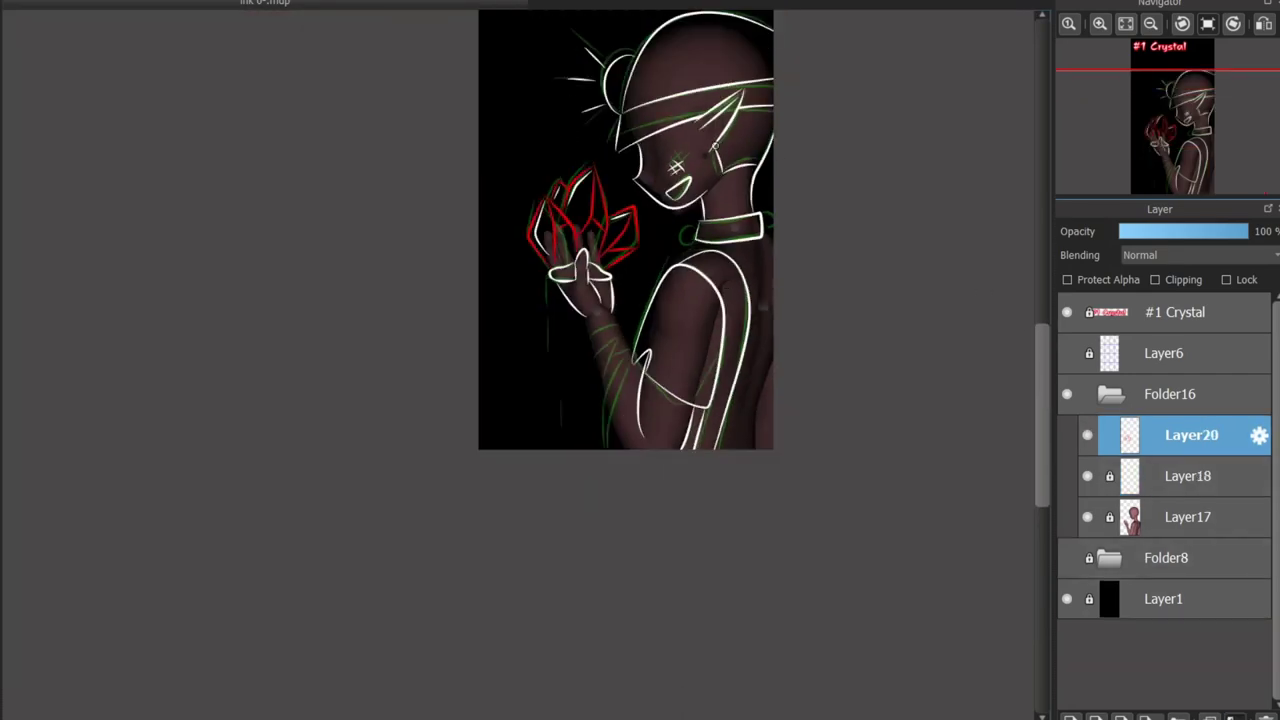
{"action": "left_click", "coordinate": [1265, 23]}
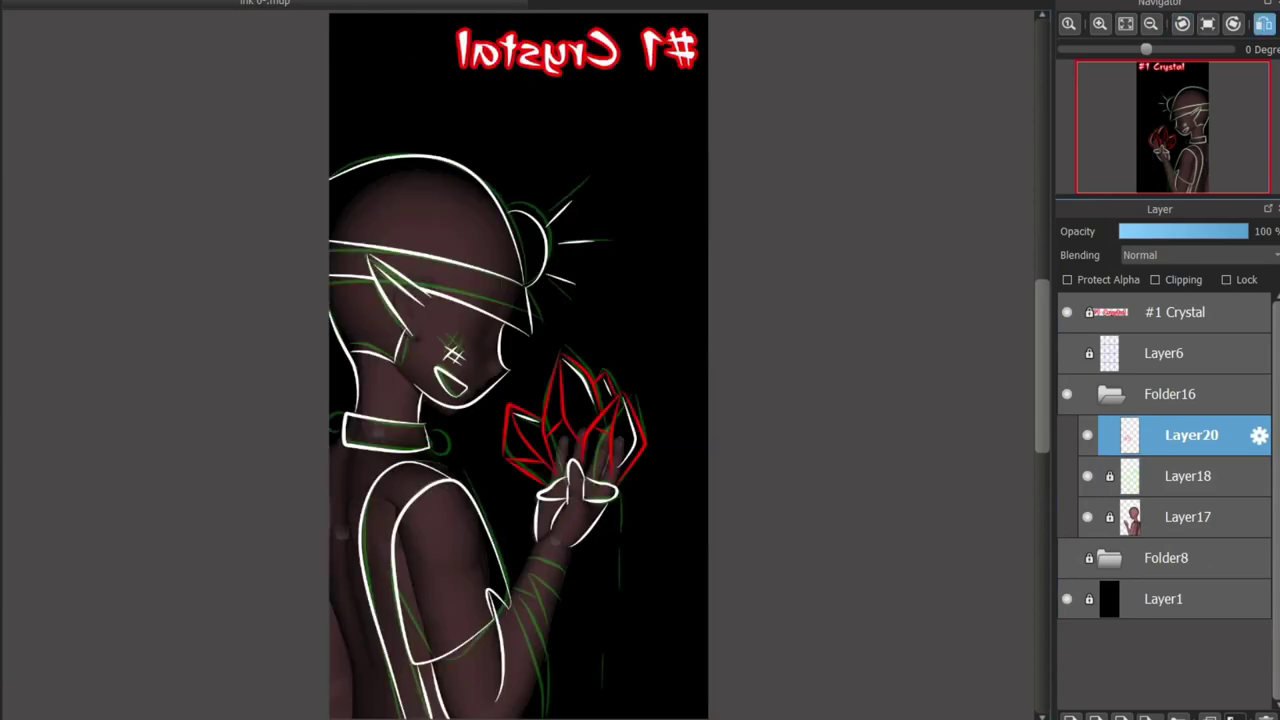
{"action": "left_click", "coordinate": [1265, 23]}
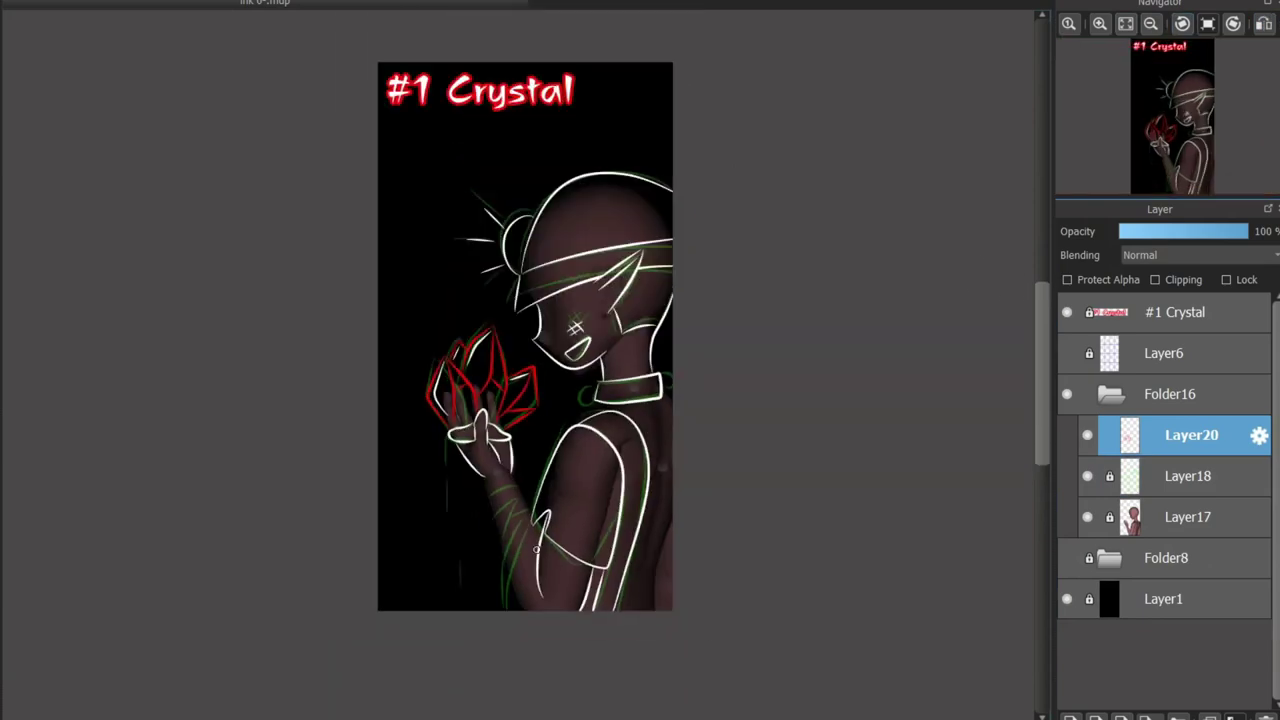
Add a new layer and ink both edges of the forearm in white from the wrist down to the elbow
{"action": "scroll", "coordinate": [489, 700], "scroll_direction": "up", "scroll_amount": 3}
{"action": "key", "text": "ctrl+shift+n"}
{"action": "scroll", "coordinate": [599, 607], "scroll_direction": "up", "scroll_amount": 2}
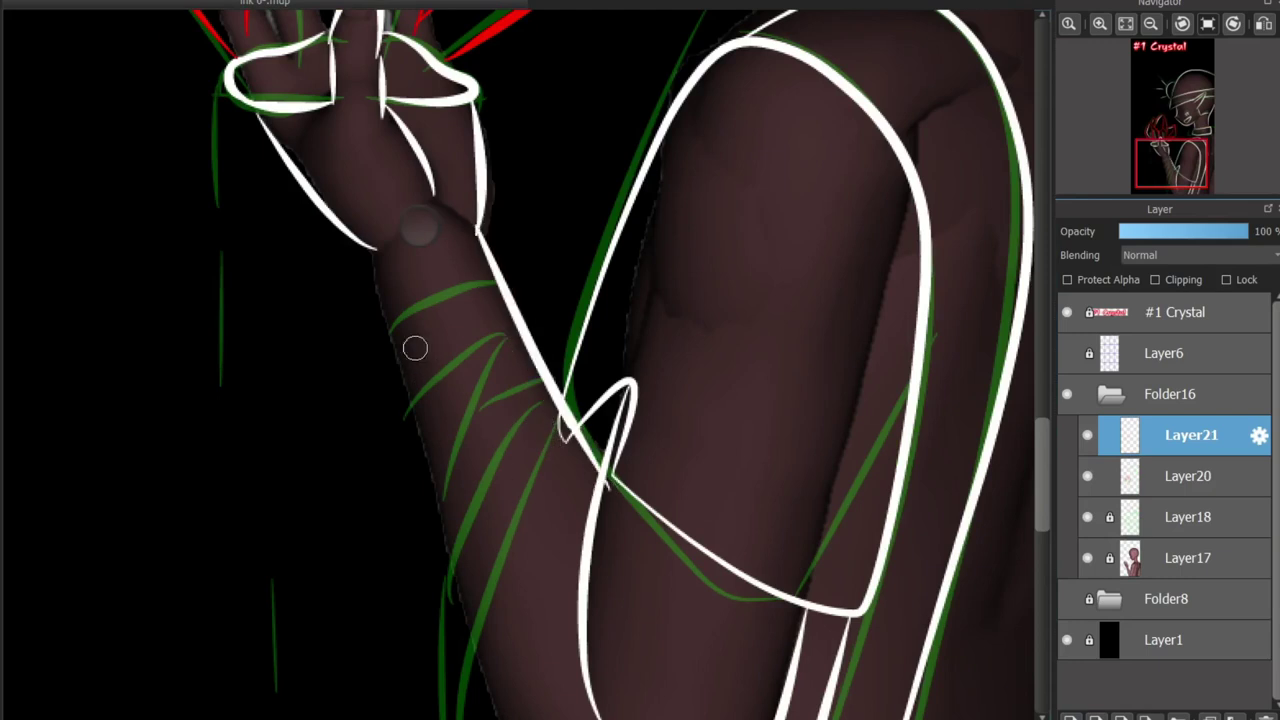
{"action": "left_click_drag", "start_coordinate": [479, 240], "coordinate": [600, 488]}
{"action": "left_click_drag", "start_coordinate": [381, 284], "coordinate": [470, 630]}
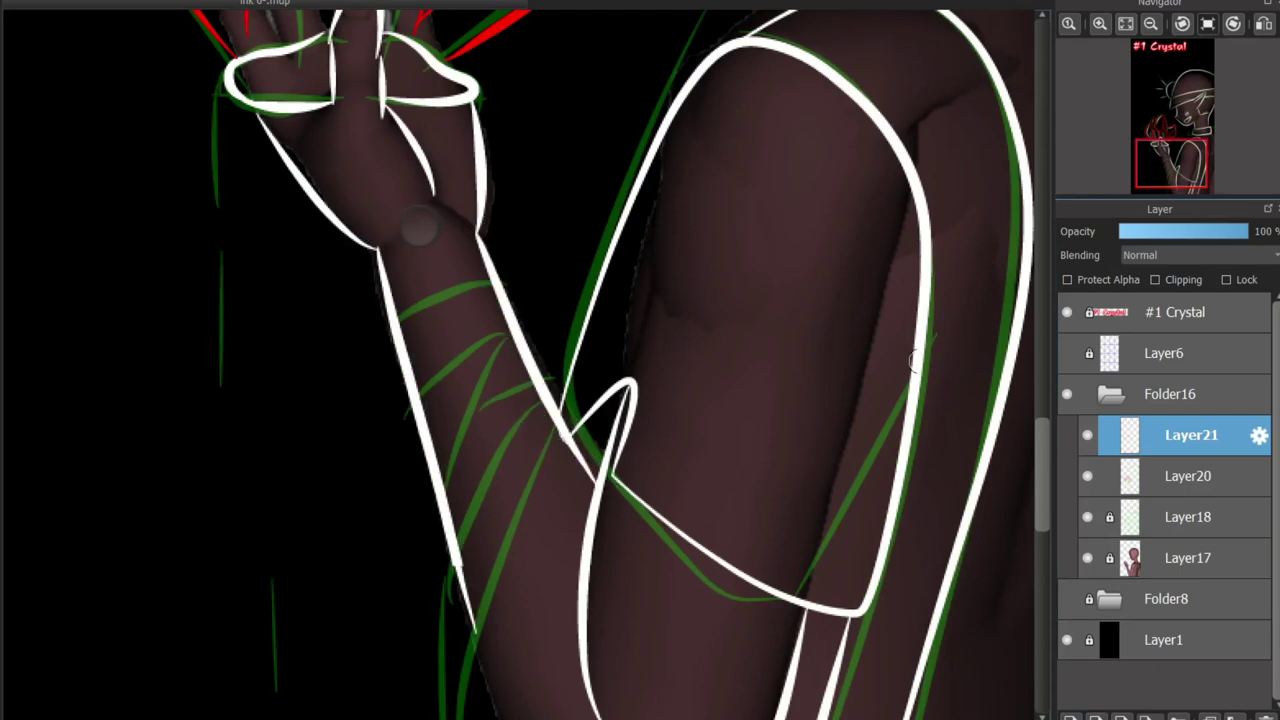
{"action": "scroll", "coordinate": [470, 630], "scroll_direction": "down", "scroll_amount": 3}
{"action": "key", "text": "ctrl+z"}
{"action": "mouse_move", "coordinate": [380, 90]}
{"action": "left_mouse_down"}
{"action": "mouse_move", "coordinate": [463, 449]}
{"action": "mouse_move", "coordinate": [535, 622]}
{"action": "left_mouse_up"}
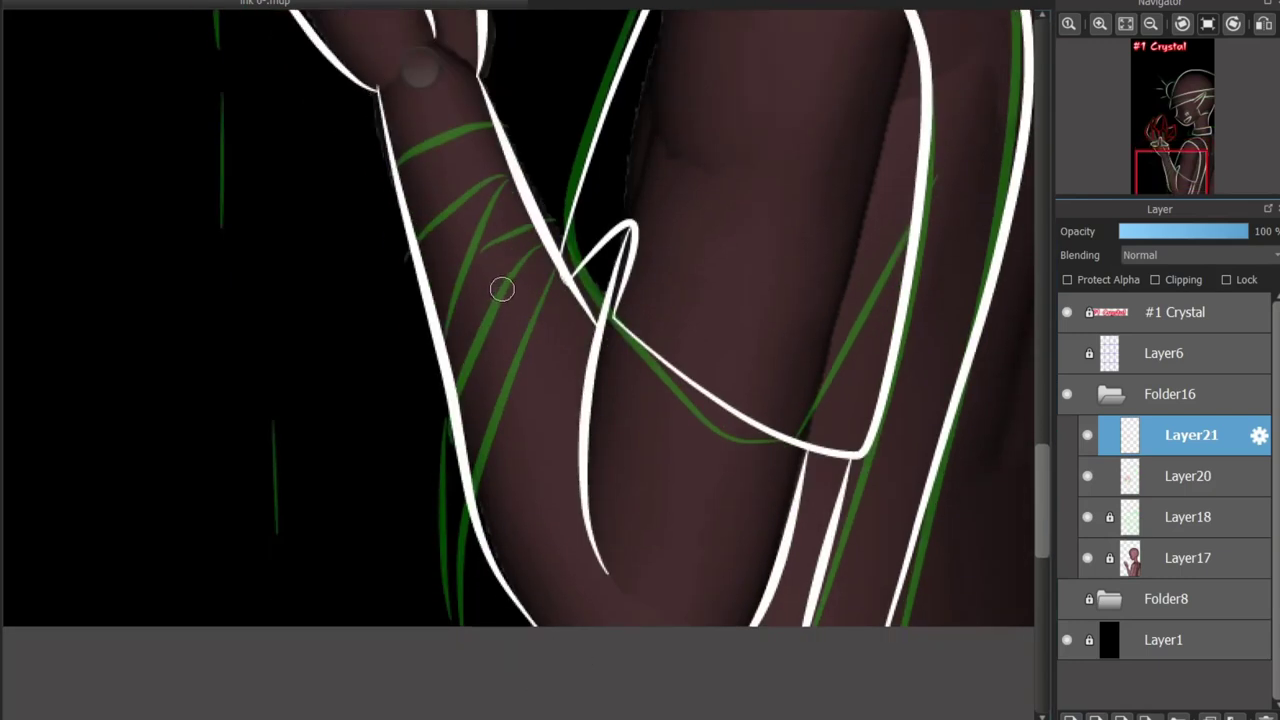
Add another new layer on top and merge the forearm lines on Layer21 into Layer20
{"action": "key", "text": "ctrl+Down"}
{"action": "key", "text": "ctrl+Up"}
{"action": "scroll", "coordinate": [537, 297], "scroll_direction": "up", "scroll_amount": 2}
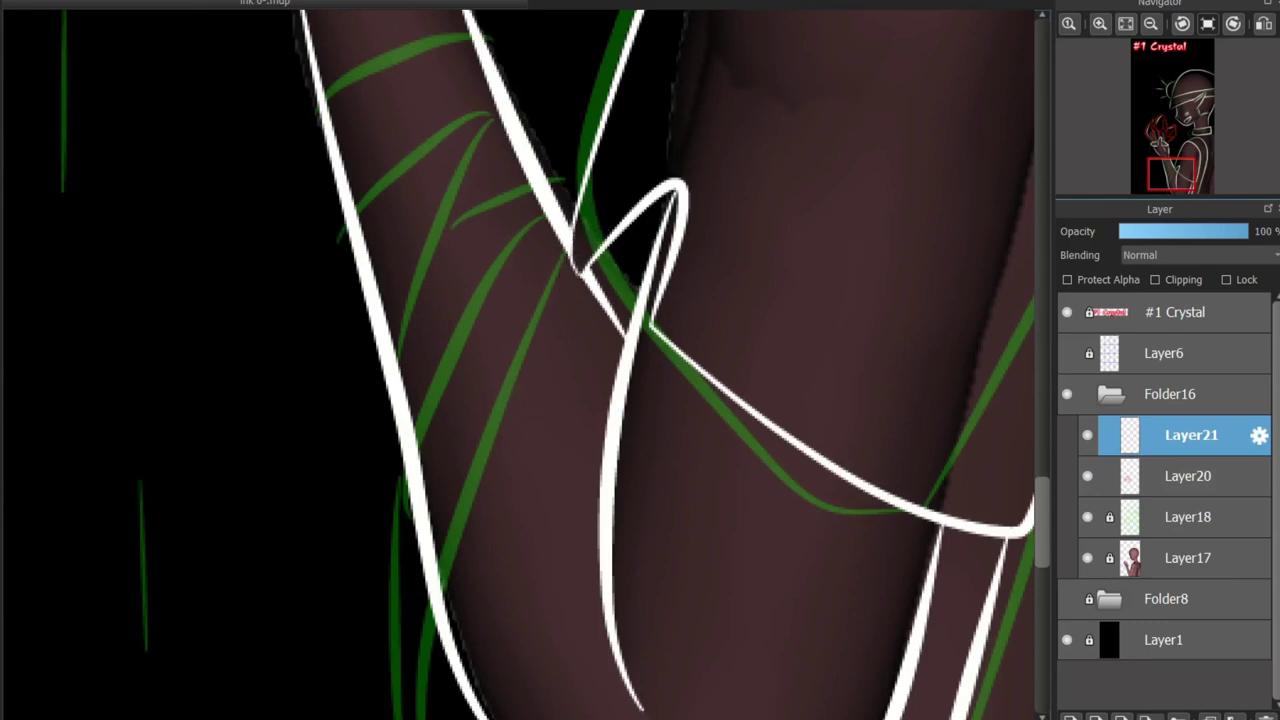
{"action": "scroll", "coordinate": [389, 214], "scroll_direction": "down", "scroll_amount": 2}
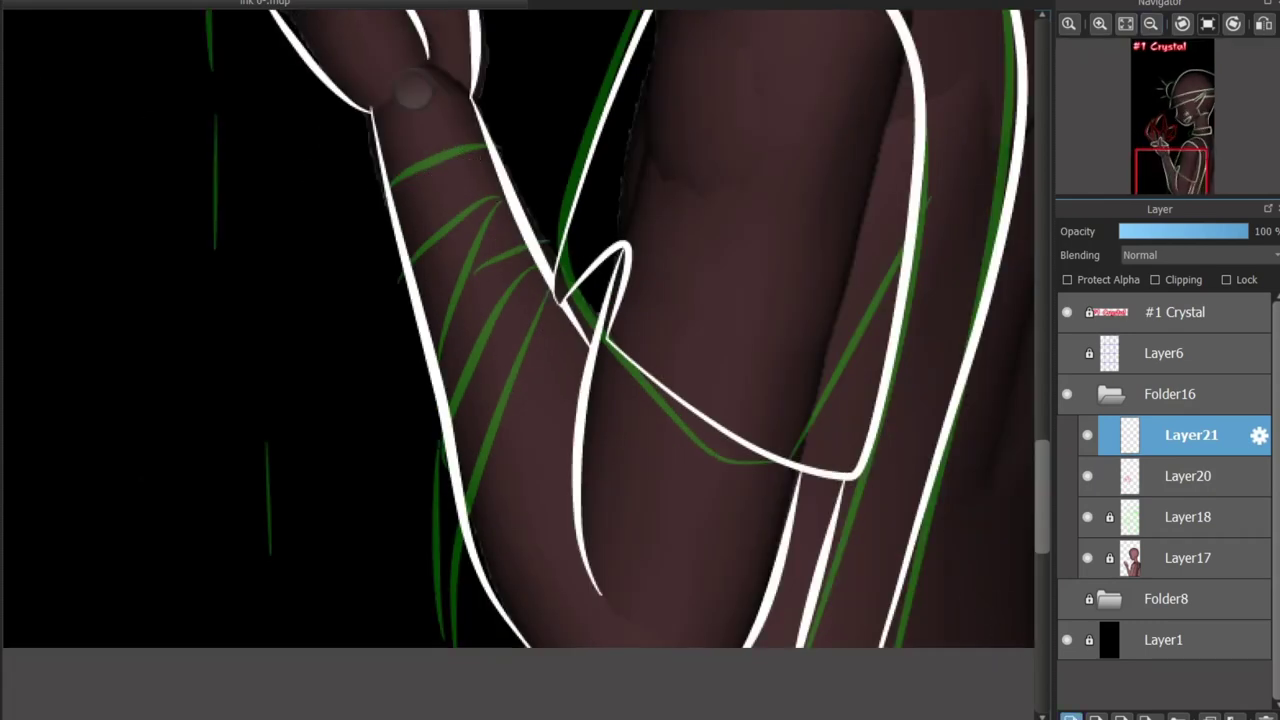
{"action": "key", "text": "ctrl+shift+n"}
{"action": "key", "text": "ctrl+Down"}
{"action": "key", "text": "ctrl+e"}
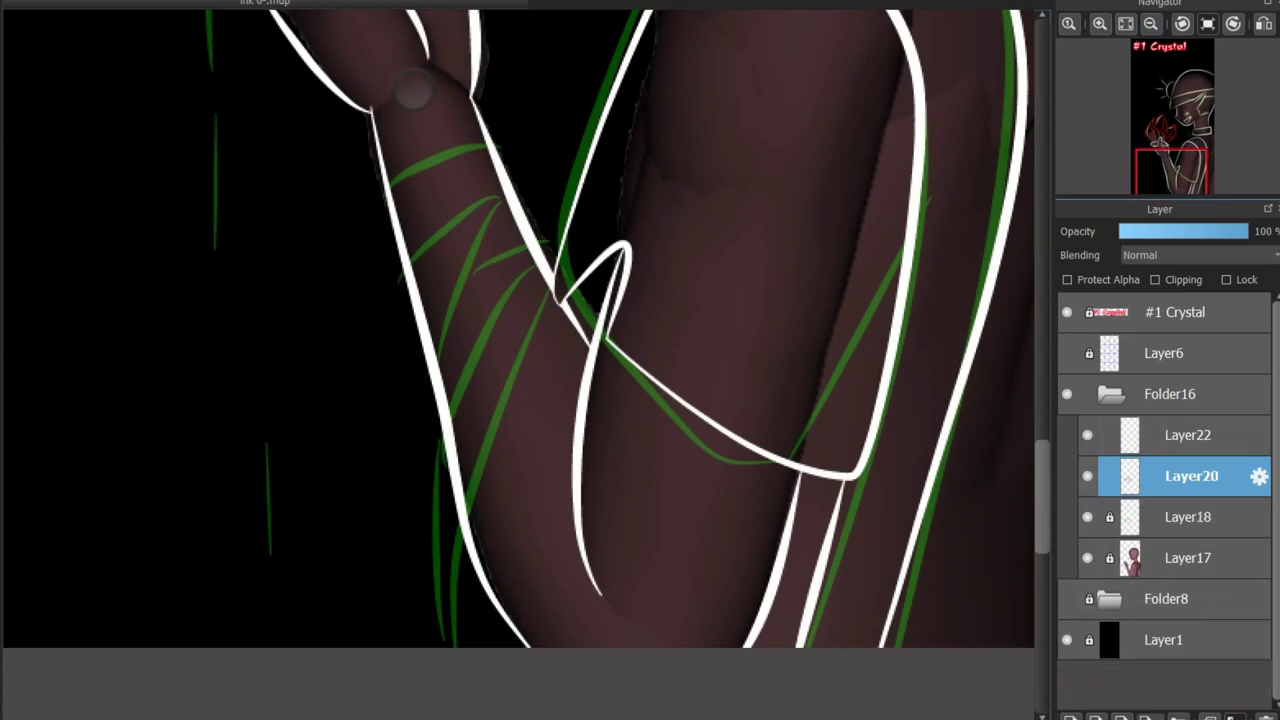
{"action": "key", "text": "ctrl+Up"}
Ink the crisscrossing bandage wraps around the forearm below the wrist in white on the top layer
{"action": "left_click_drag", "start_coordinate": [378, 210], "coordinate": [515, 143]}
{"action": "mouse_move", "coordinate": [520, 182]}
{"action": "left_mouse_down"}
{"action": "mouse_move", "coordinate": [414, 350]}
{"action": "mouse_move", "coordinate": [440, 303]}
{"action": "mouse_move", "coordinate": [549, 223]}
{"action": "left_mouse_up"}
{"action": "left_click_drag", "start_coordinate": [386, 242], "coordinate": [520, 195]}
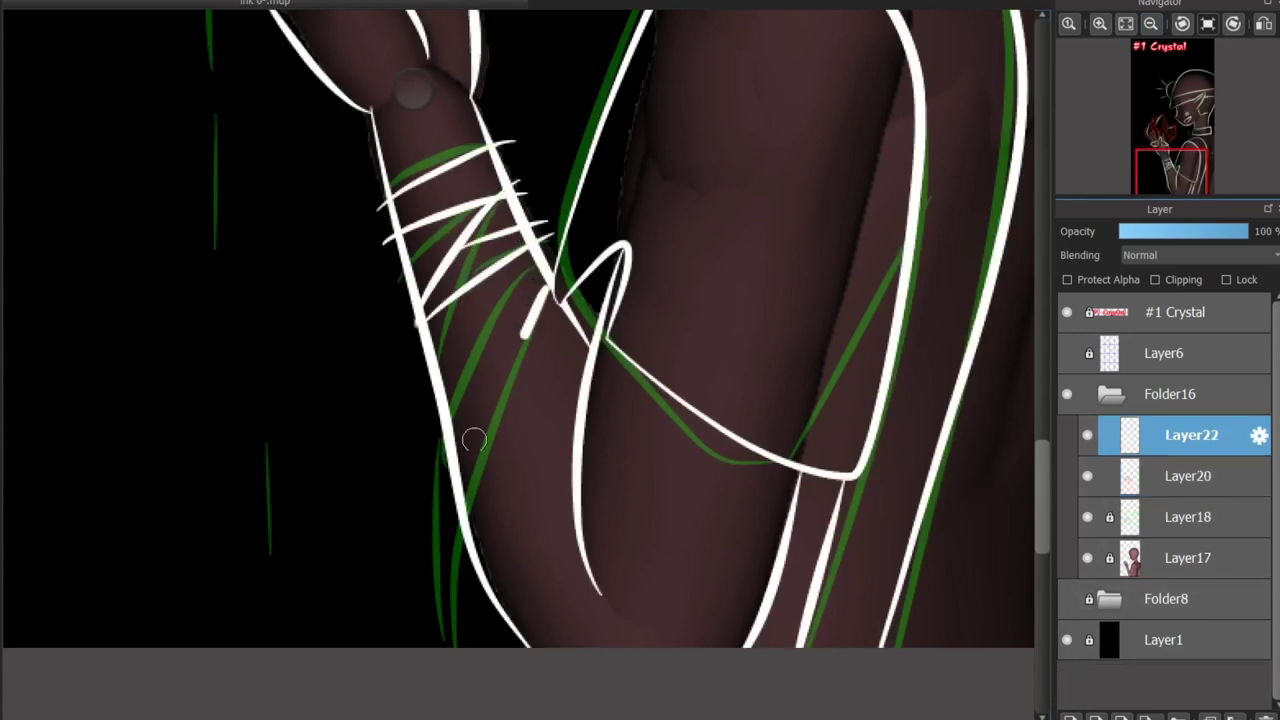
Ink the loose bandage end hanging from the inner forearm past its outer edge in white
{"action": "left_click_drag", "start_coordinate": [537, 286], "coordinate": [431, 646]}
{"action": "left_click_drag", "start_coordinate": [546, 242], "coordinate": [396, 626]}
{"action": "key", "text": "ctrl+z"}
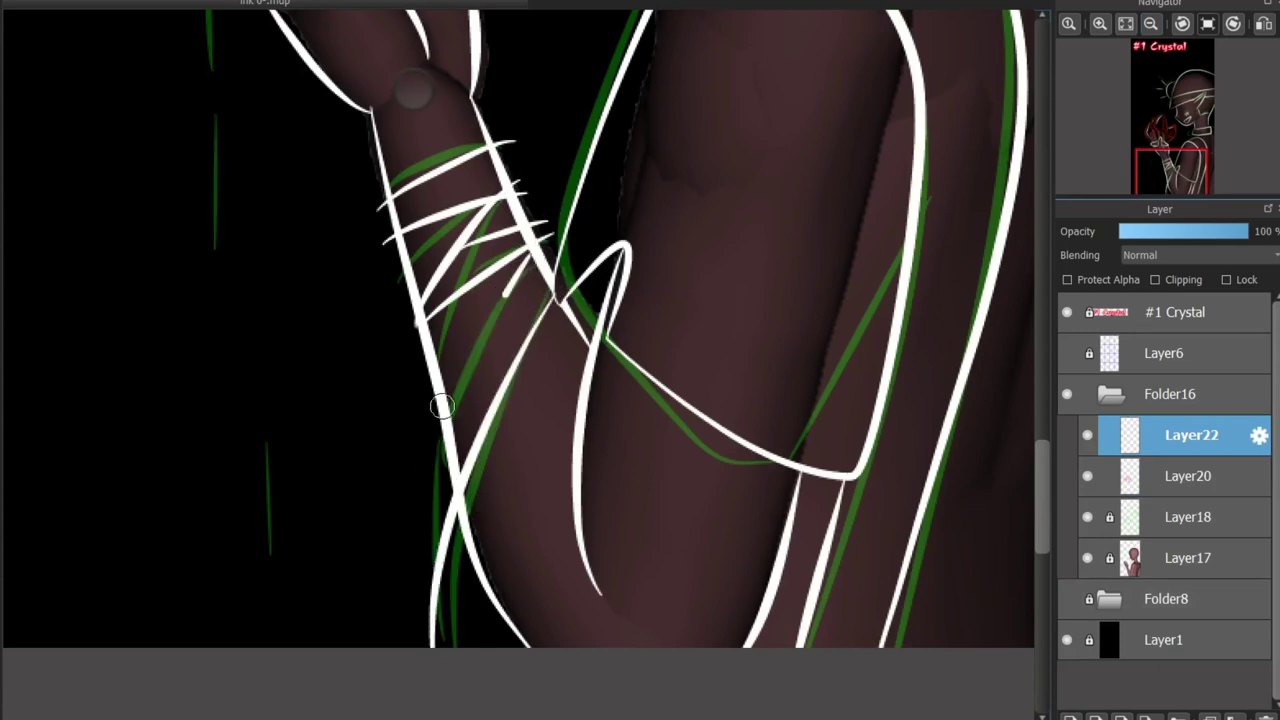
{"action": "mouse_move", "coordinate": [510, 294]}
{"action": "left_mouse_down"}
{"action": "mouse_move", "coordinate": [394, 606]}
{"action": "mouse_move", "coordinate": [432, 646]}
{"action": "left_mouse_up"}
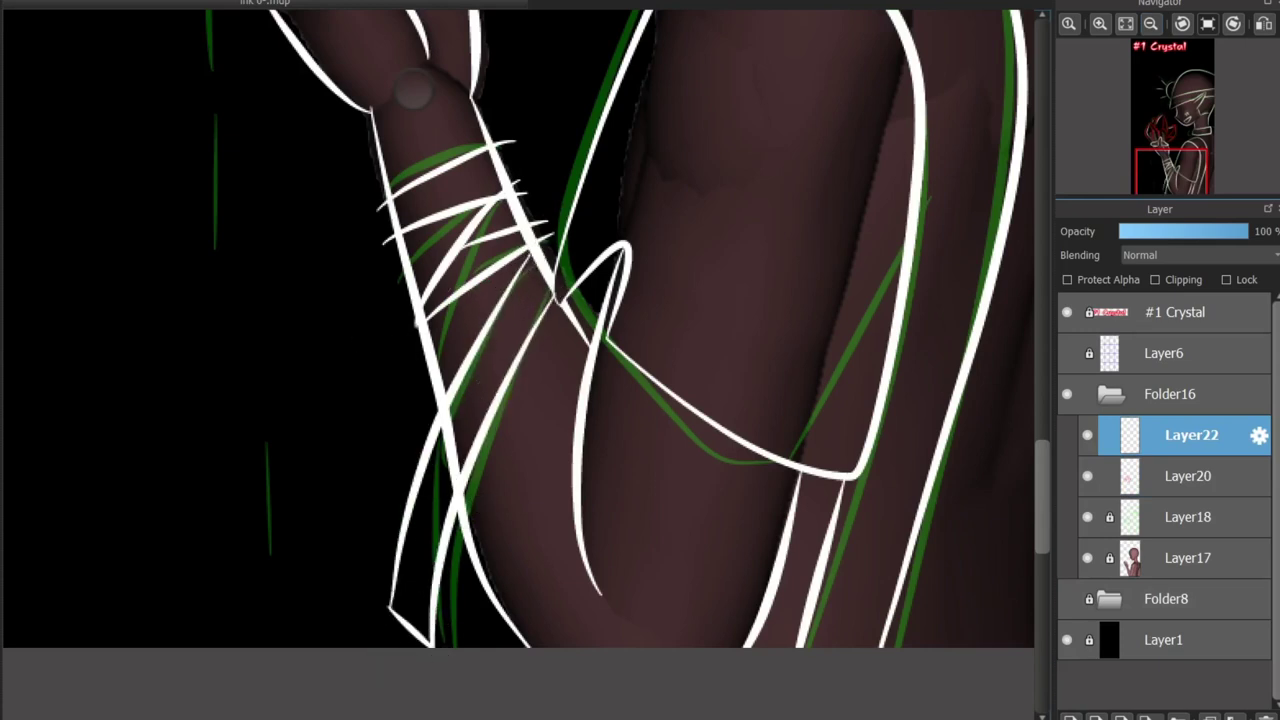
On Layer20, erase the piece of forearm outline that crosses the loose bandage end
{"action": "left_click", "coordinate": [1188, 476]}
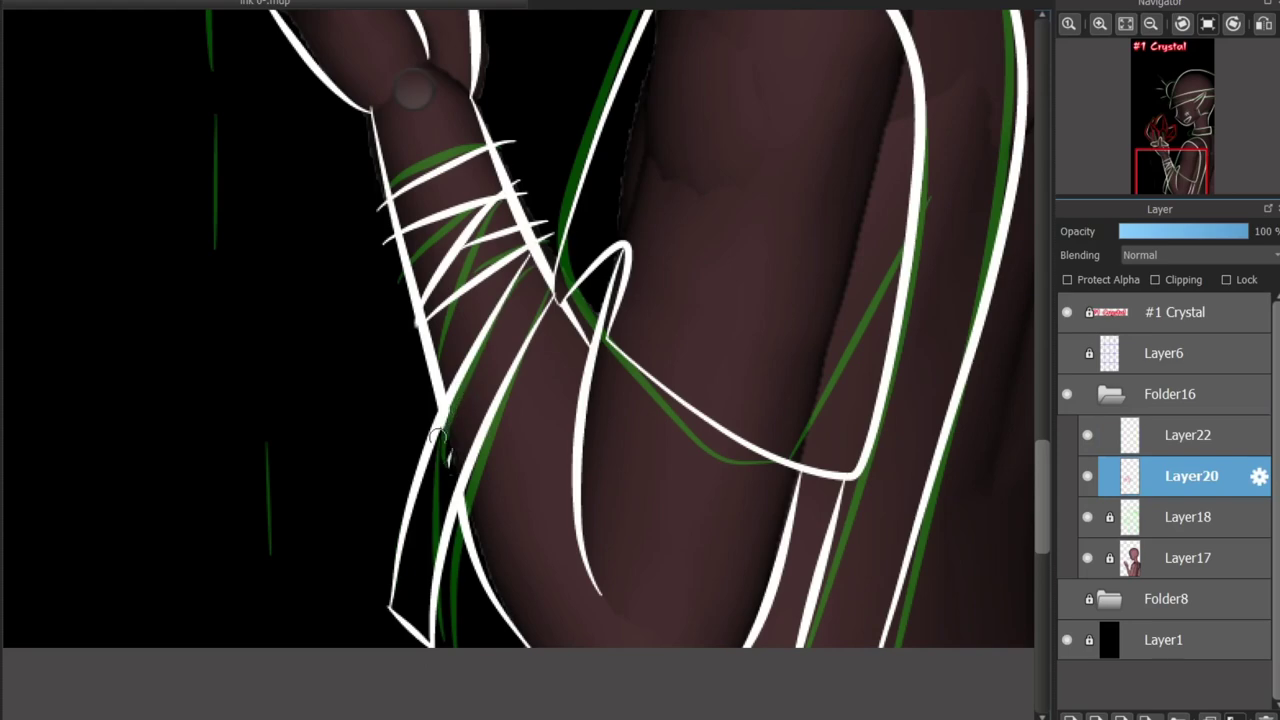
{"action": "scroll", "coordinate": [449, 462], "scroll_direction": "up", "scroll_amount": 1}
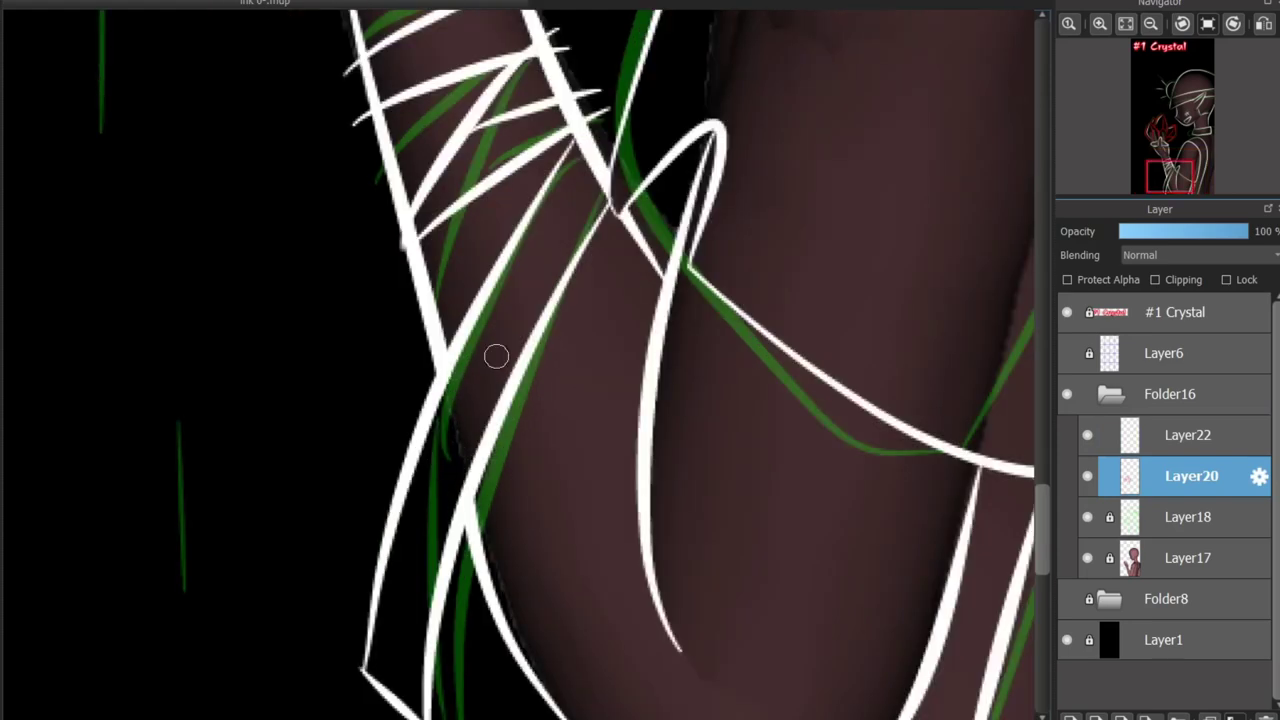
On Layer22, erase the bandage line ends that stick out past both sides of the forearm outline
{"action": "left_click", "coordinate": [1188, 435]}
{"action": "left_click_drag", "start_coordinate": [571, 113], "coordinate": [556, 370]}
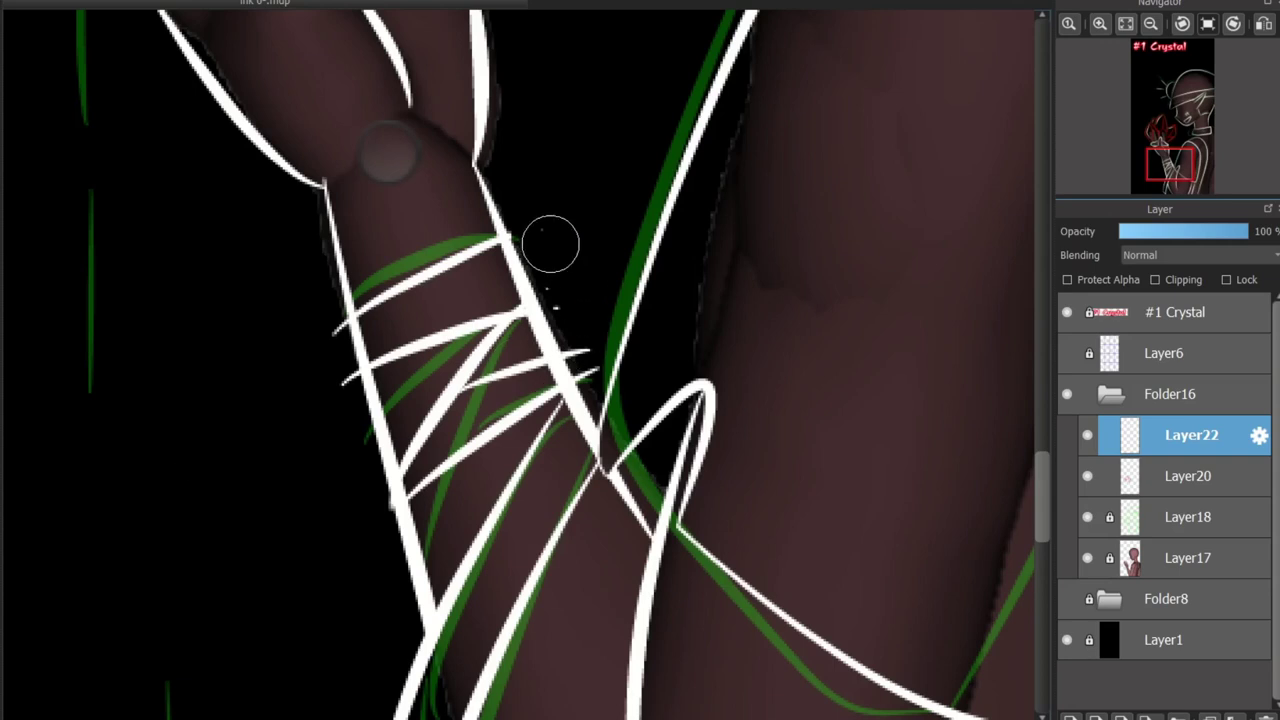
{"action": "mouse_move", "coordinate": [550, 243]}
{"action": "left_mouse_down"}
{"action": "mouse_move", "coordinate": [606, 402]}
{"action": "mouse_move", "coordinate": [589, 410]}
{"action": "mouse_move", "coordinate": [602, 331]}
{"action": "left_mouse_up"}
{"action": "mouse_move", "coordinate": [340, 325]}
{"action": "left_mouse_down"}
{"action": "mouse_move", "coordinate": [358, 352]}
{"action": "mouse_move", "coordinate": [382, 512]}
{"action": "left_mouse_up"}
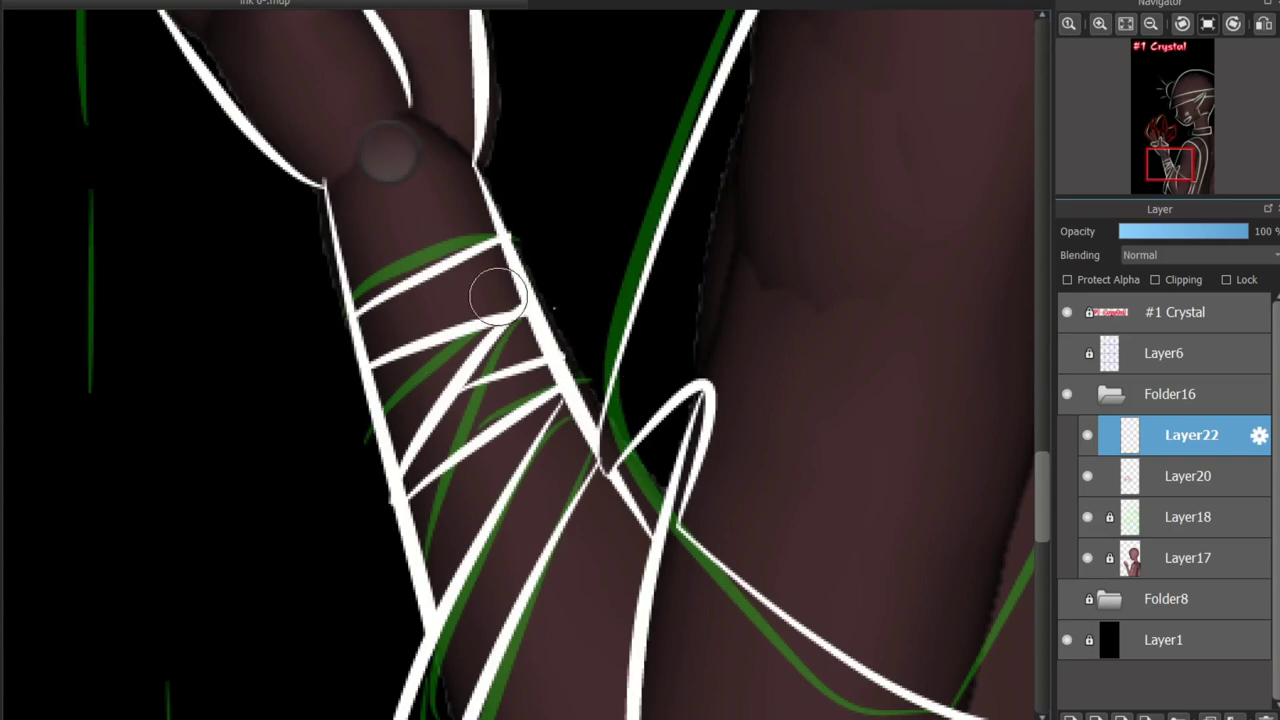
{"action": "left_click_drag", "start_coordinate": [582, 376], "coordinate": [520, 206]}
Ink one more short white wrap line across the forearm below the crisscrossing bandages, from the outer edge to the loose strip
{"action": "scroll", "coordinate": [390, 152], "scroll_direction": "down", "scroll_amount": 5}
{"action": "left_click_drag", "start_coordinate": [400, 314], "coordinate": [496, 296]}
{"action": "key", "text": "ctrl+z"}
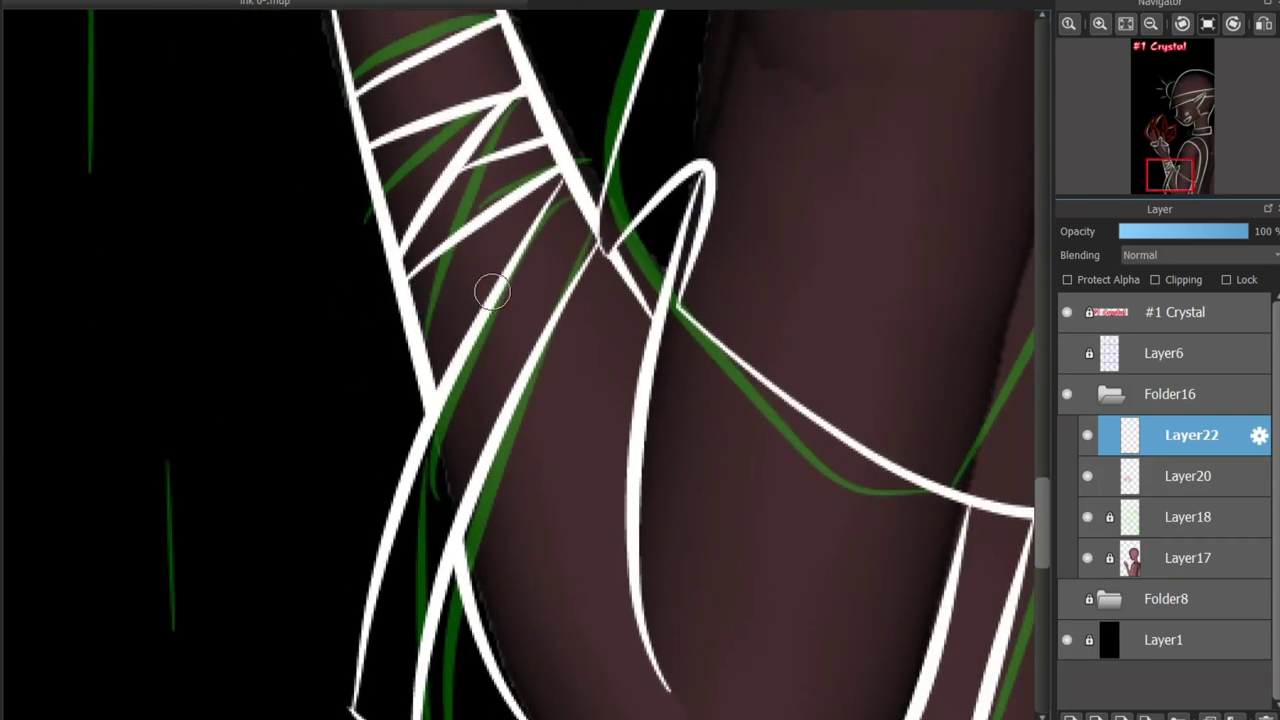
{"action": "left_click_drag", "start_coordinate": [410, 293], "coordinate": [500, 287]}
{"action": "scroll", "coordinate": [487, 273], "scroll_direction": "down", "scroll_amount": 3}
{"action": "scroll", "coordinate": [487, 273], "scroll_direction": "up", "scroll_amount": 6}
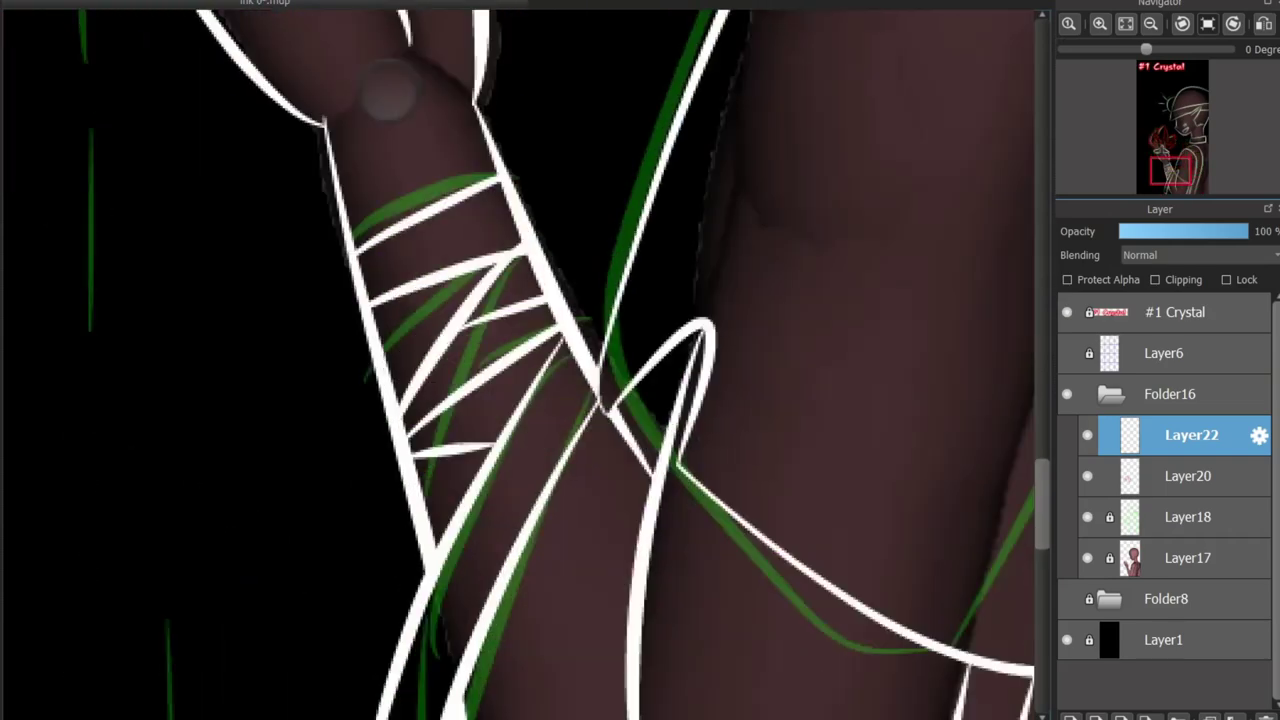
{"action": "left_click_drag", "start_coordinate": [414, 262], "coordinate": [520, 230]}
{"action": "left_click_drag", "start_coordinate": [425, 285], "coordinate": [490, 262]}
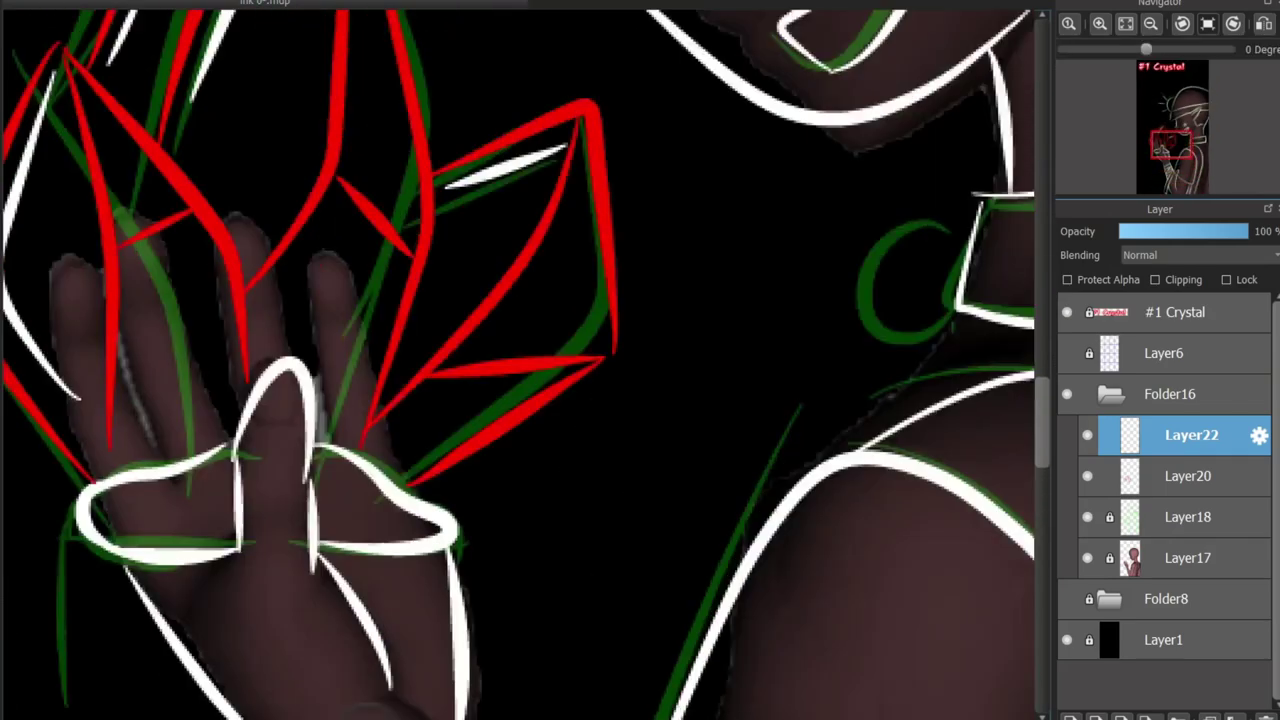
{"action": "scroll", "coordinate": [752, 208], "scroll_direction": "up", "scroll_amount": 5}
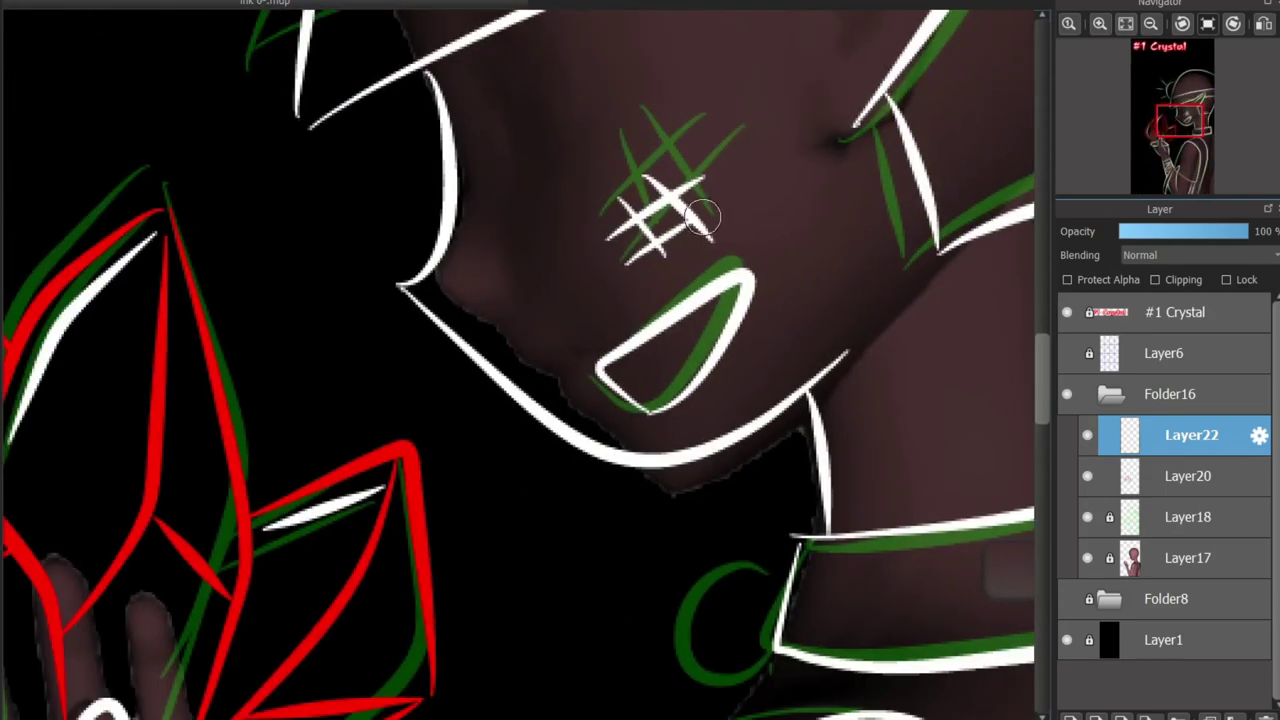
{"action": "scroll", "coordinate": [566, 514], "scroll_direction": "down", "scroll_amount": 5}
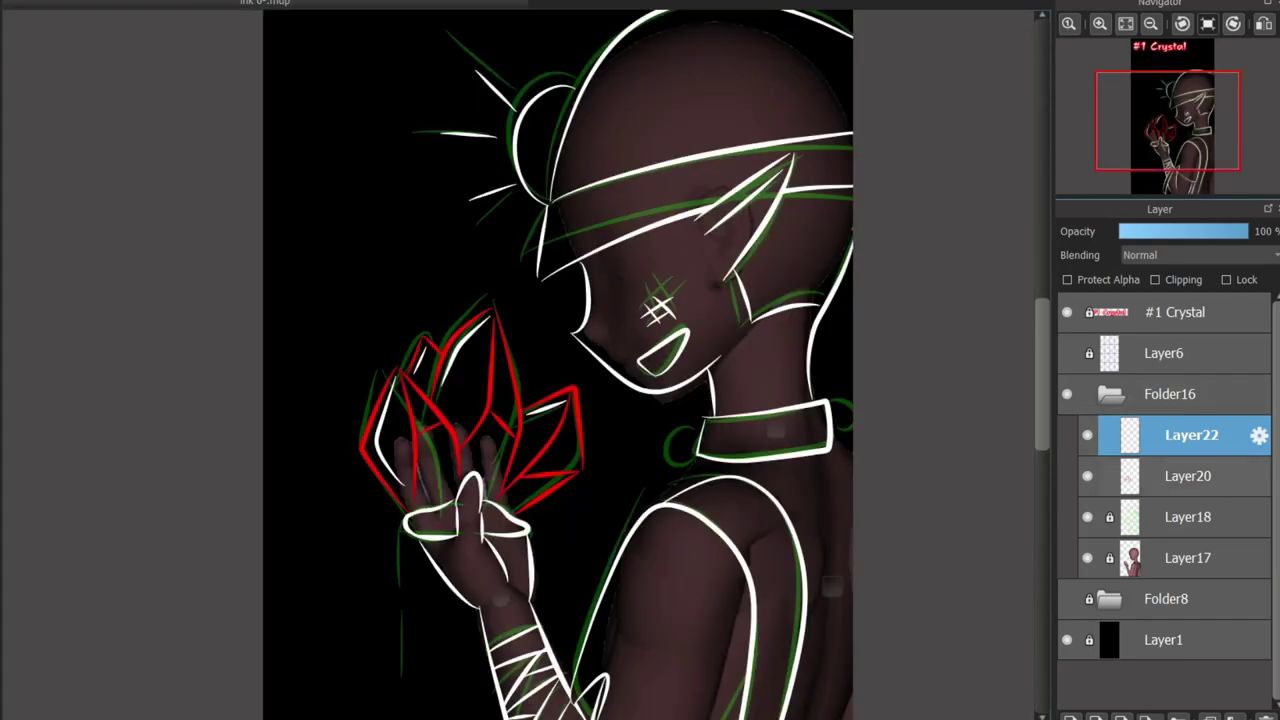
{"action": "left_click", "coordinate": [1190, 476]}
{"action": "scroll", "coordinate": [623, 354], "scroll_direction": "up", "scroll_amount": 4}
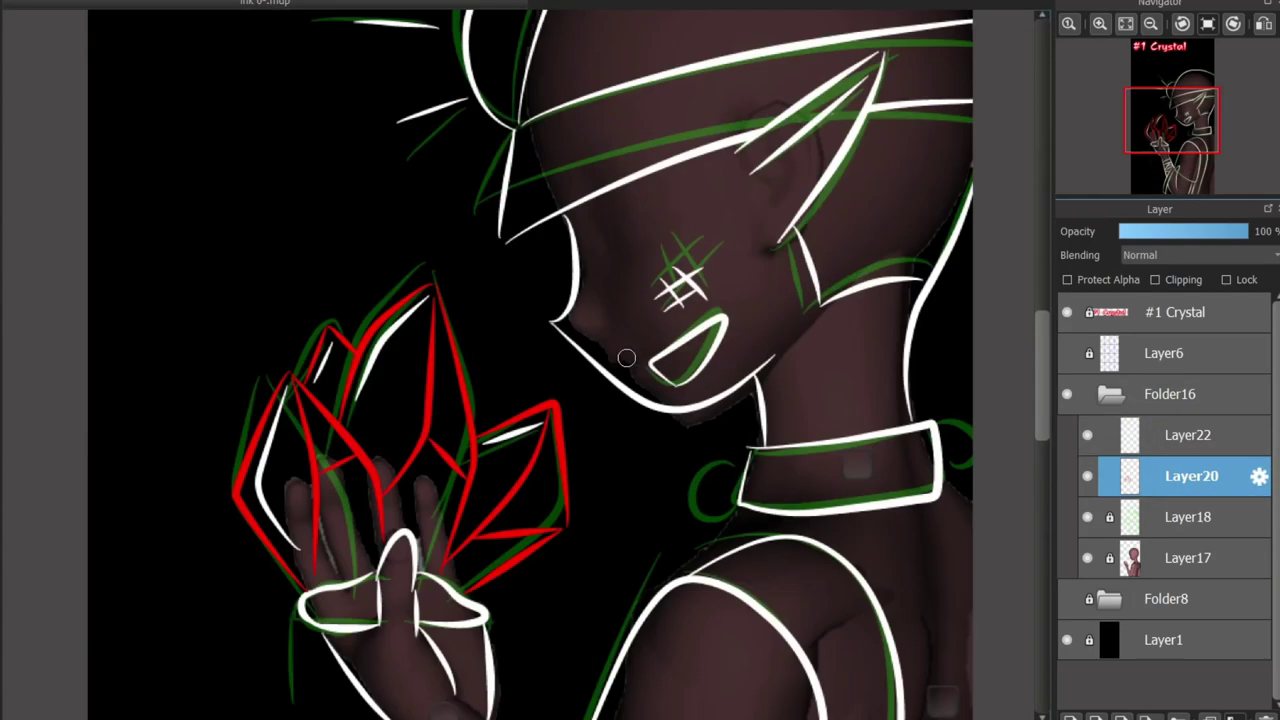
{"action": "left_click_drag", "start_coordinate": [662, 249], "coordinate": [820, 229]}
{"action": "key", "text": "ctrl+z"}
Merge the bandage lines on Layer22 down into Layer20
{"action": "left_click", "coordinate": [1190, 435]}
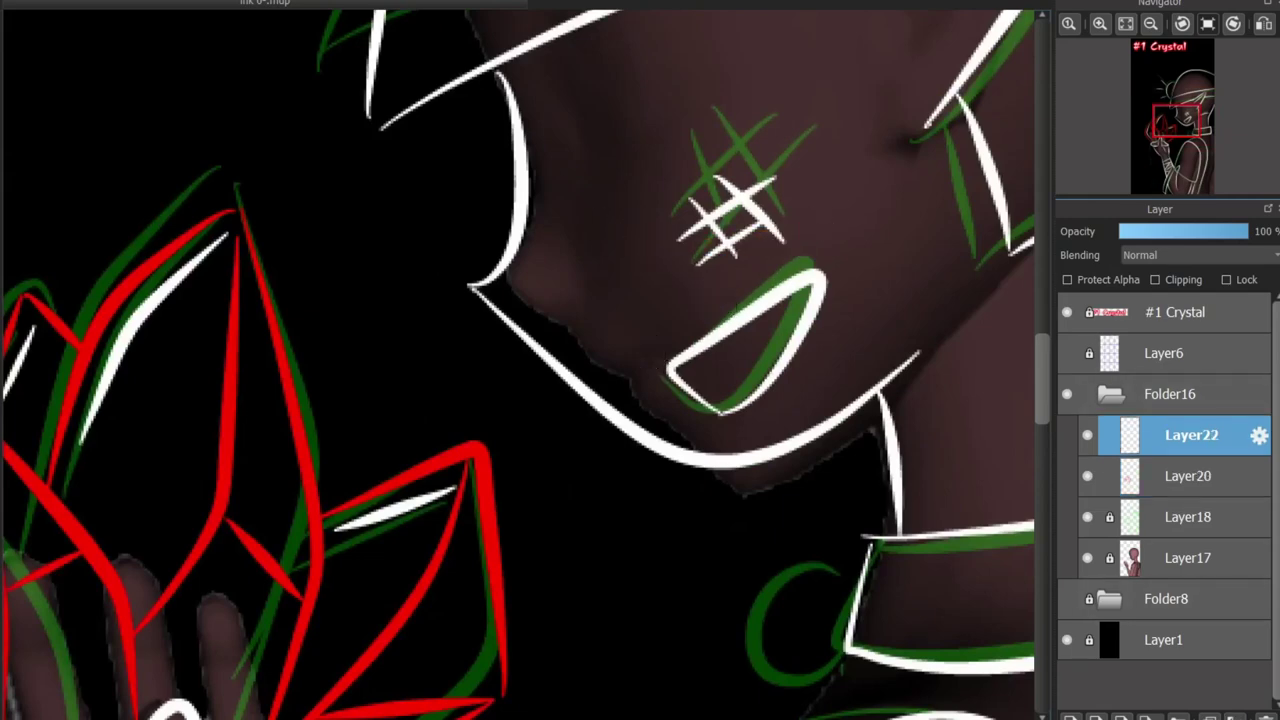
{"action": "left_click", "coordinate": [1235, 716]}
Erase the front part of the outer shoulder curve and re-ink it in white as a wider arc meeting the sleeve outline
{"action": "left_click_drag", "start_coordinate": [1177, 120], "coordinate": [1196, 135]}
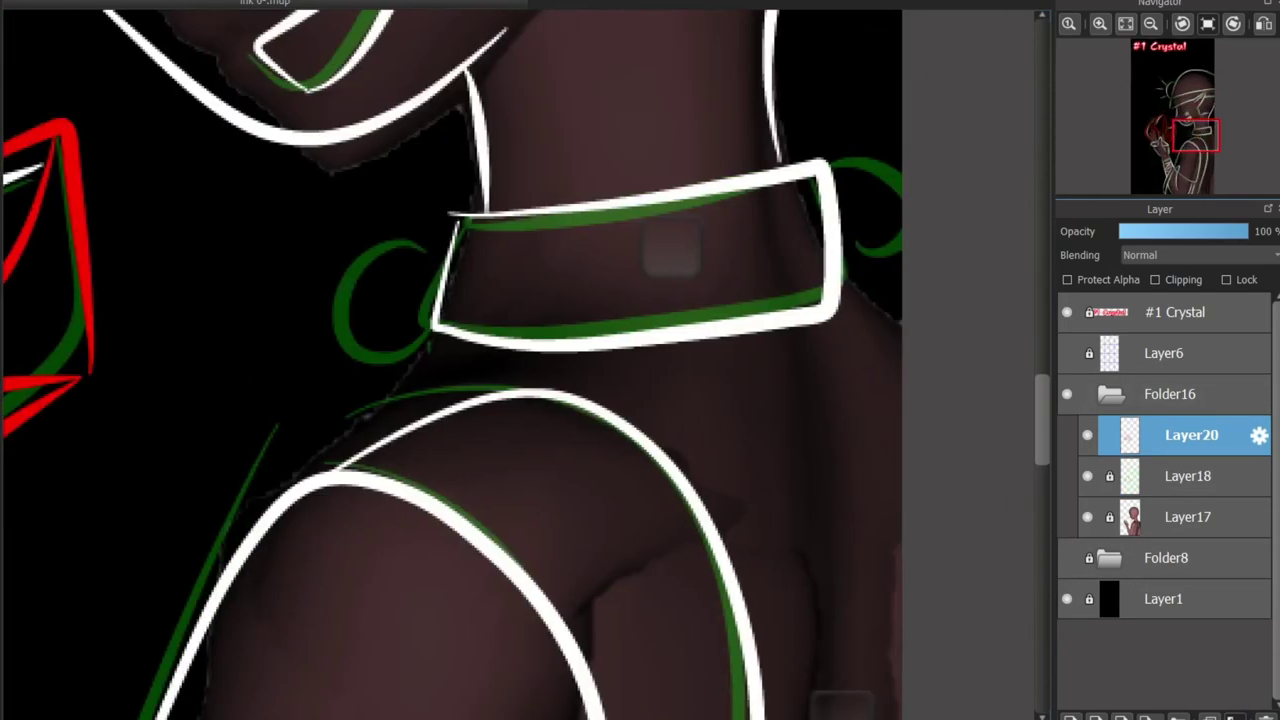
{"action": "mouse_move", "coordinate": [490, 392]}
{"action": "left_mouse_down"}
{"action": "mouse_move", "coordinate": [415, 403]}
{"action": "mouse_move", "coordinate": [596, 434]}
{"action": "mouse_move", "coordinate": [477, 421]}
{"action": "mouse_move", "coordinate": [335, 455]}
{"action": "left_mouse_up"}
{"action": "left_click_drag", "start_coordinate": [240, 544], "coordinate": [552, 420]}
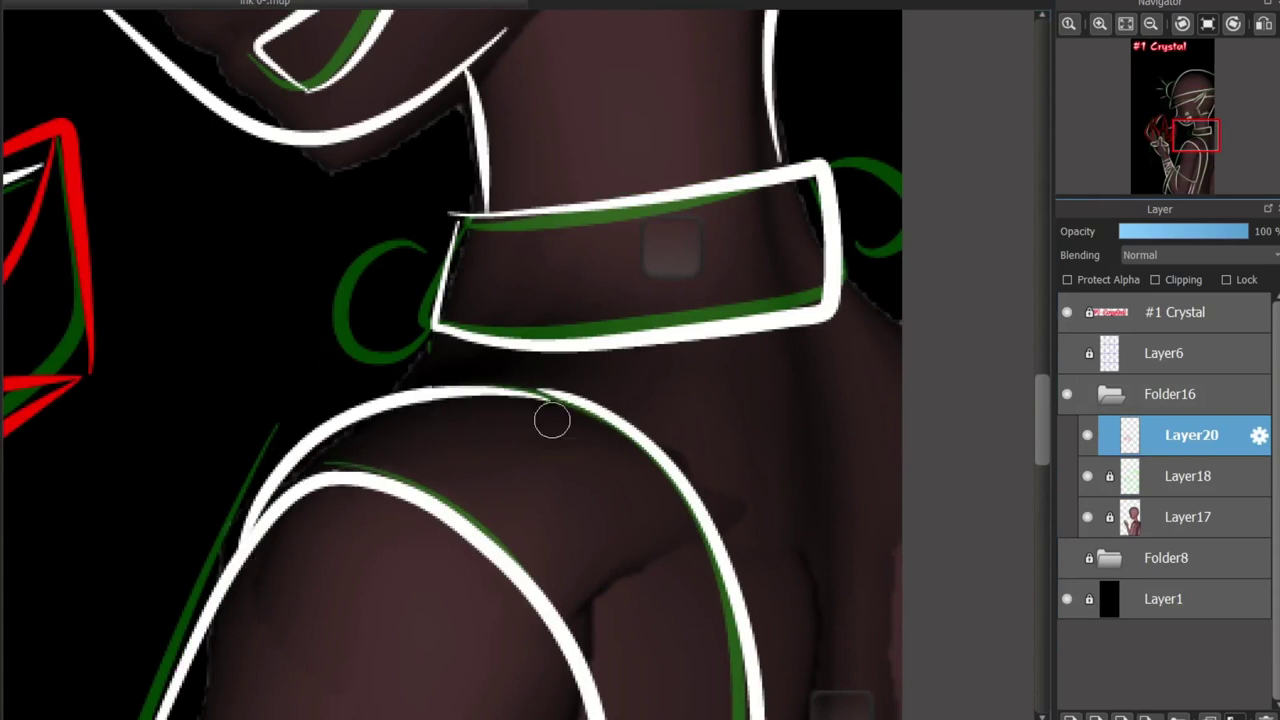
{"action": "key", "text": "ctrl+z"}
{"action": "mouse_move", "coordinate": [240, 548]}
{"action": "left_mouse_down"}
{"action": "mouse_move", "coordinate": [410, 385]}
{"action": "mouse_move", "coordinate": [556, 404]}
{"action": "left_mouse_up"}
{"action": "left_click", "coordinate": [537, 457]}
{"action": "key", "text": "ctrl+z"}
Ink the white body lines running from the collar's front corner to the shoulder and from its back corner to the canvas edge
{"action": "left_click_drag", "start_coordinate": [440, 336], "coordinate": [360, 398]}
{"action": "key", "text": "ctrl+z"}
{"action": "key", "text": "ctrl+z"}
{"action": "mouse_move", "coordinate": [833, 292]}
{"action": "left_mouse_down"}
{"action": "mouse_move", "coordinate": [877, 342]}
{"action": "mouse_move", "coordinate": [905, 322]}
{"action": "left_mouse_up"}
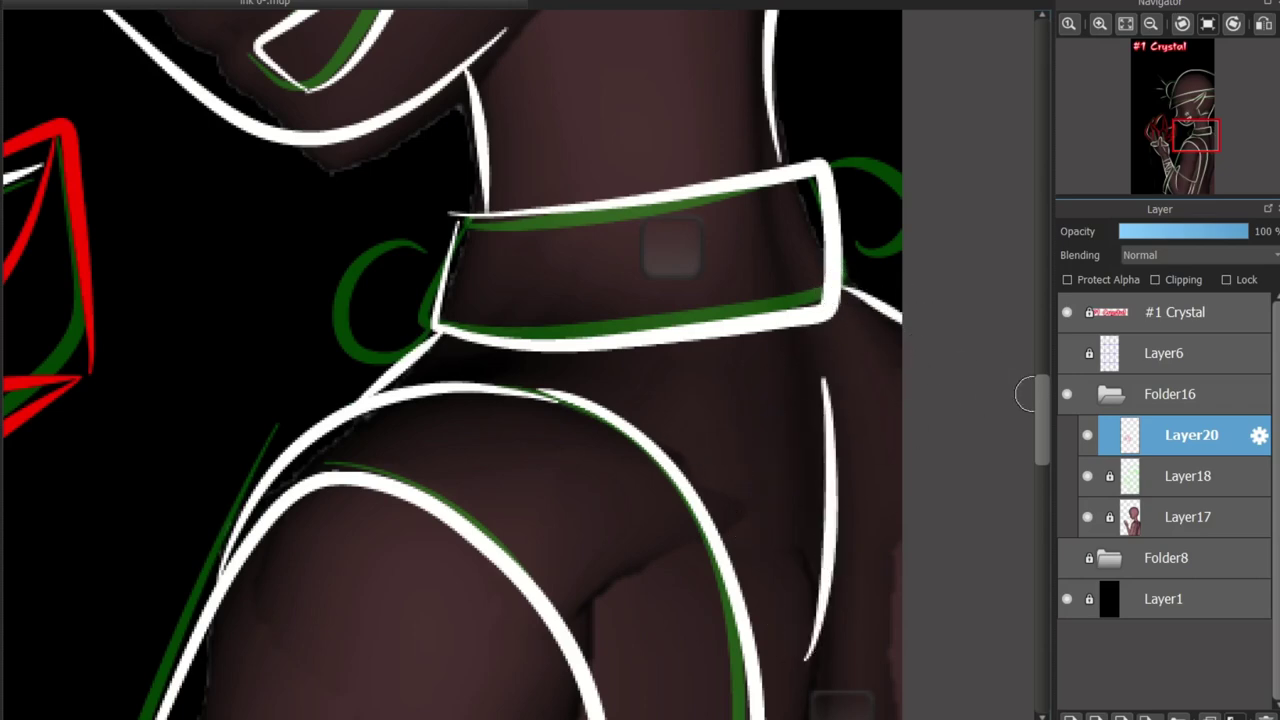
Ink a small white ring at the front of the collar, smaller than the green sketched one
{"action": "scroll", "coordinate": [888, 323], "scroll_direction": "down", "scroll_amount": 3}
{"action": "scroll", "coordinate": [825, 420], "scroll_direction": "down", "scroll_amount": 5}
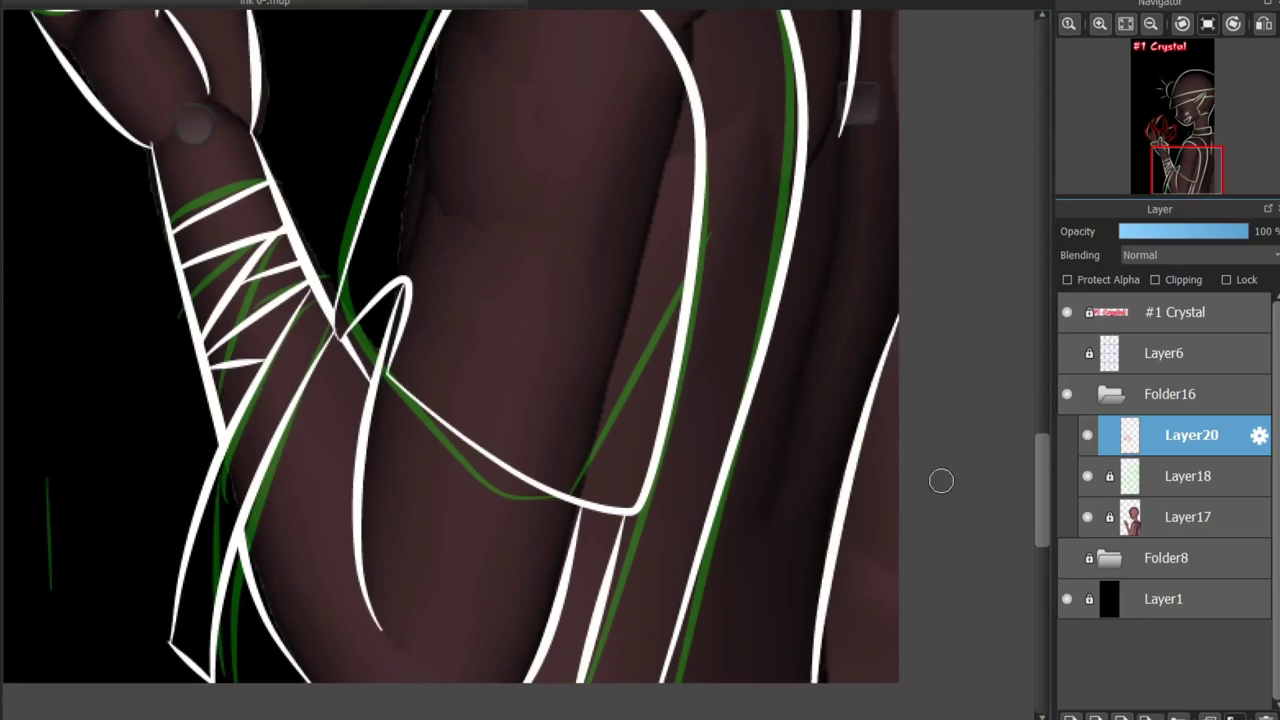
{"action": "scroll", "coordinate": [940, 480], "scroll_direction": "up", "scroll_amount": 10}
{"action": "scroll", "coordinate": [522, 576], "scroll_direction": "up", "scroll_amount": 2}
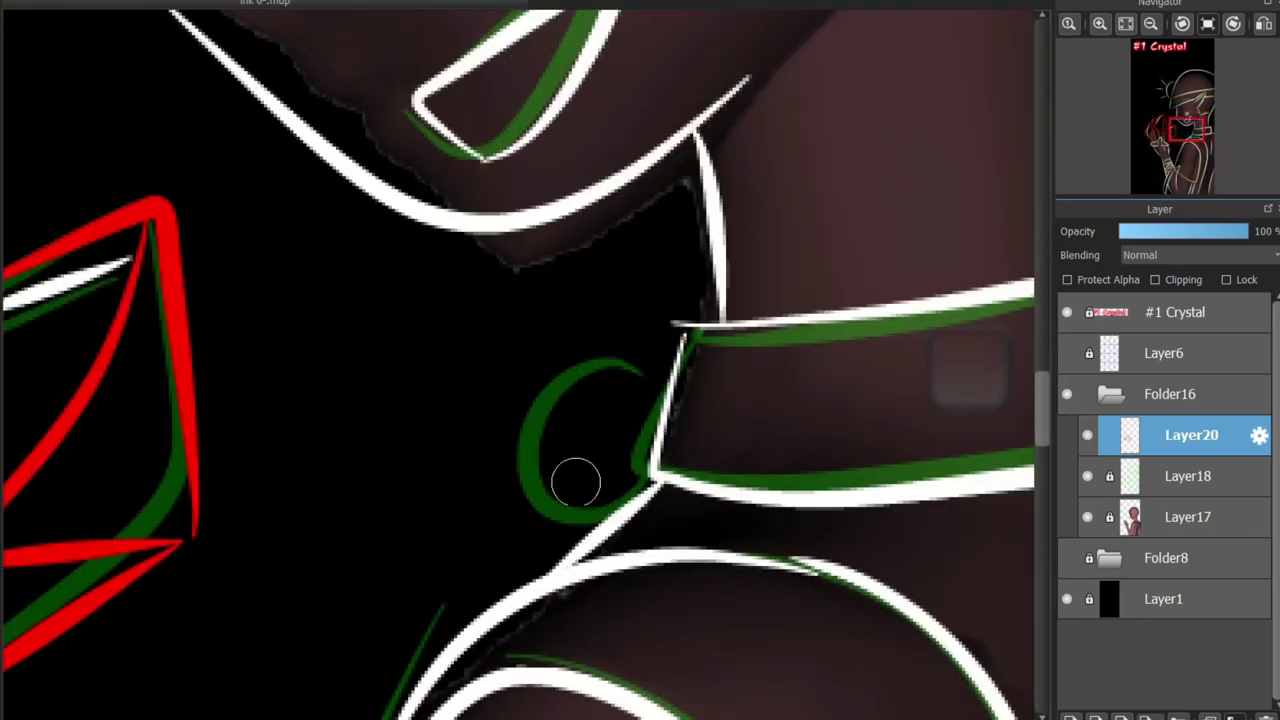
{"action": "left_click_drag", "start_coordinate": [543, 366], "coordinate": [608, 508]}
{"action": "key", "text": "ctrl+z"}
{"action": "left_click_drag", "start_coordinate": [648, 418], "coordinate": [622, 424]}
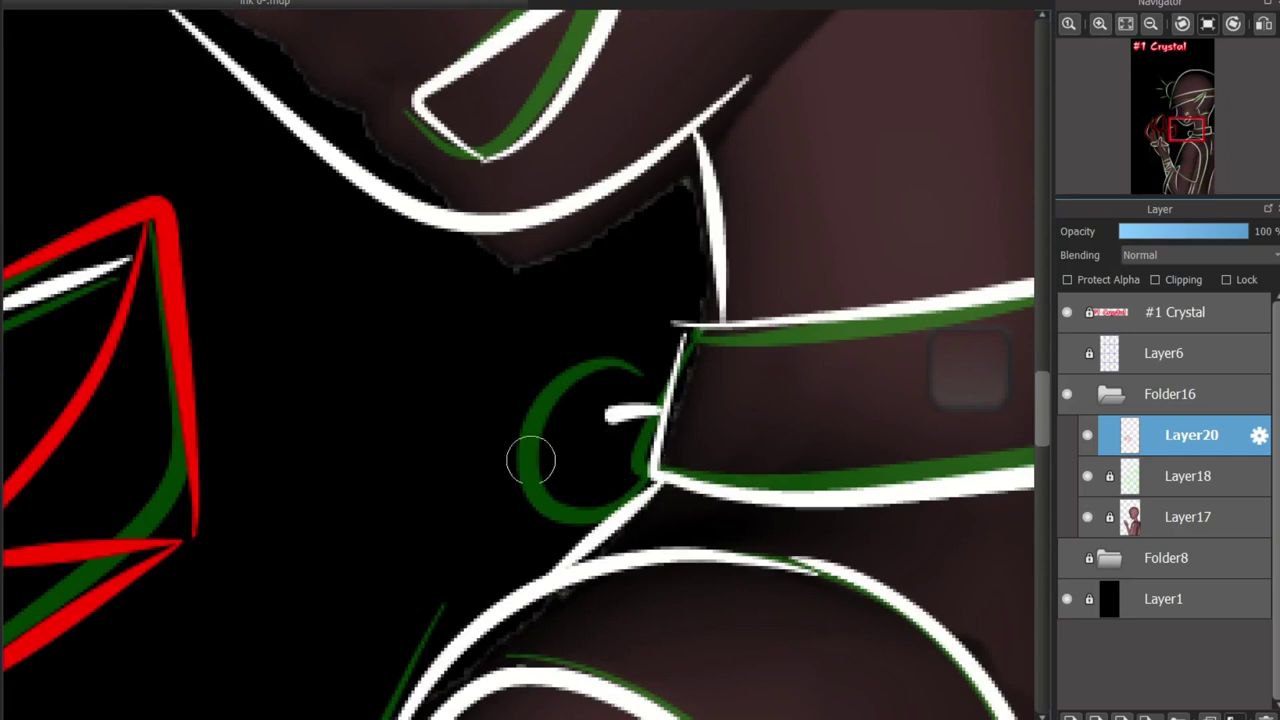
{"action": "key", "text": "ctrl+z"}
{"action": "mouse_move", "coordinate": [531, 457]}
{"action": "left_mouse_down"}
{"action": "mouse_move", "coordinate": [627, 510]}
{"action": "mouse_move", "coordinate": [634, 451]}
{"action": "left_mouse_up"}
Re-ink the collar's short front edge in white so it joins the collar's upper line
{"action": "scroll", "coordinate": [634, 451], "scroll_direction": "down", "scroll_amount": 2}
{"action": "left_click_drag", "start_coordinate": [686, 356], "coordinate": [655, 445]}
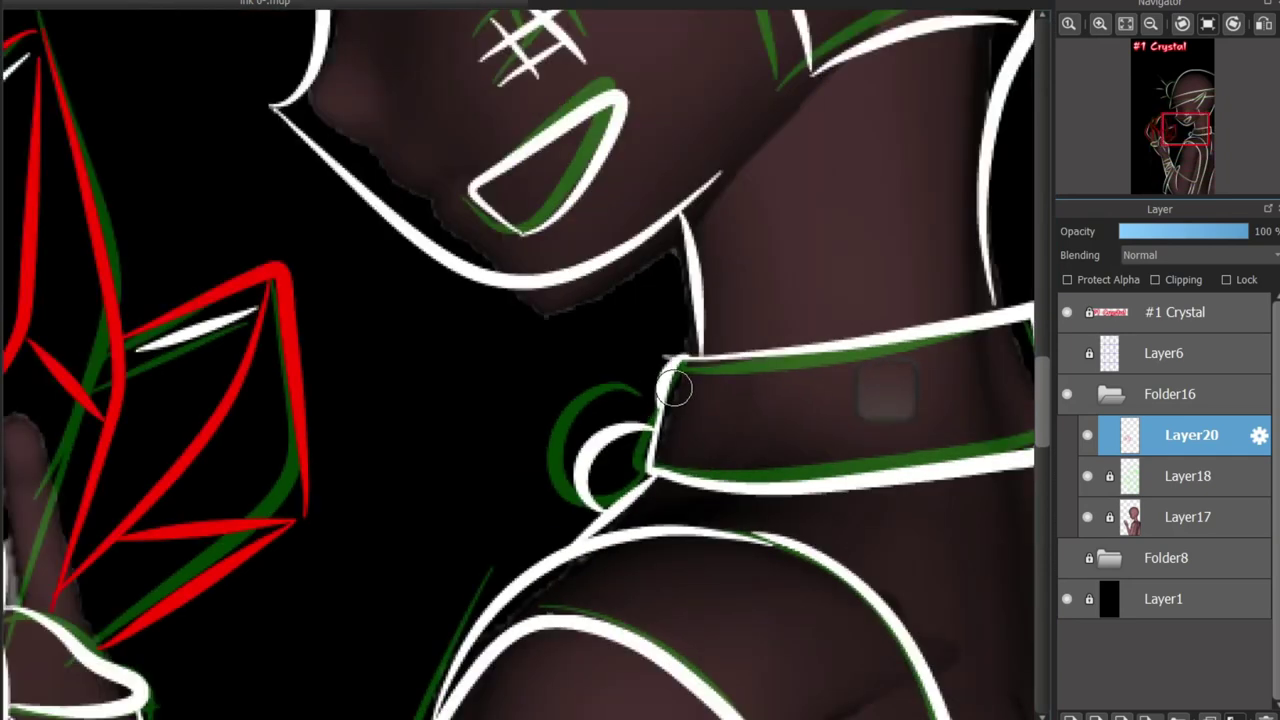
{"action": "key", "text": "ctrl+z"}
{"action": "left_click_drag", "start_coordinate": [680, 362], "coordinate": [653, 448]}
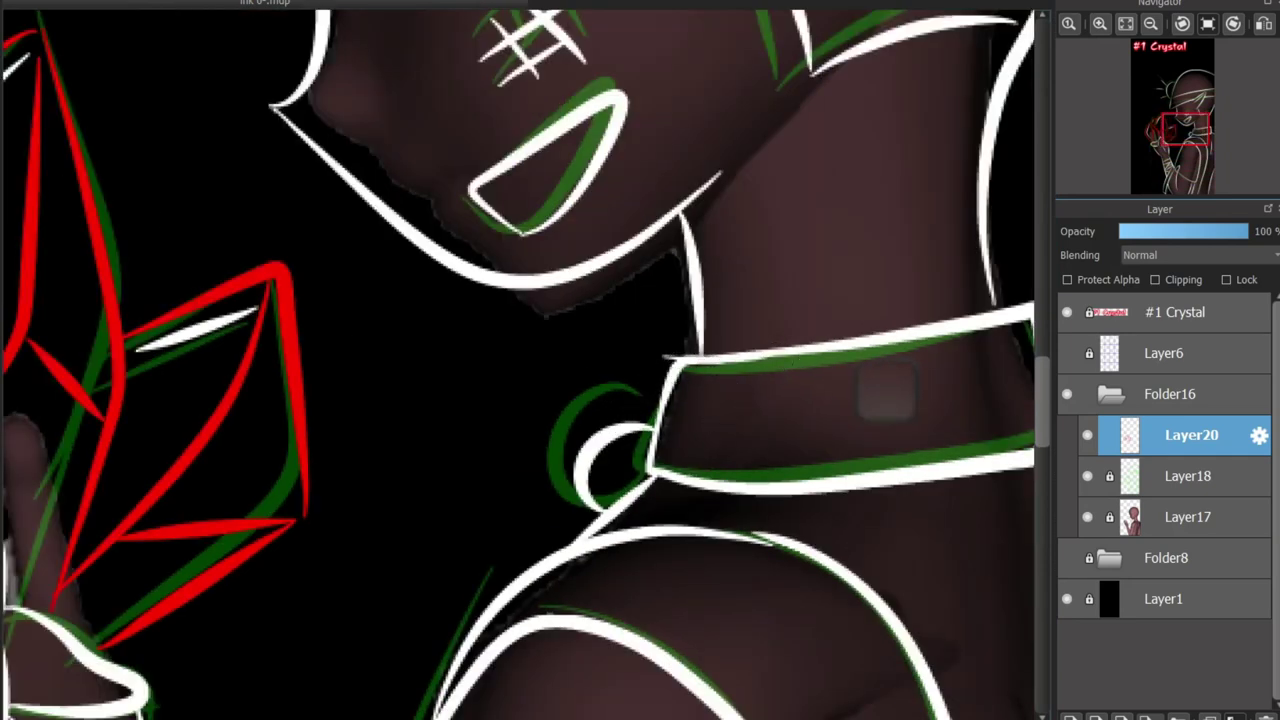
Hide the green sketch on Layer18 and the body on Layer17, and add a new layer directly below Layer20
{"action": "scroll", "coordinate": [454, 530], "scroll_direction": "down", "scroll_amount": 3}
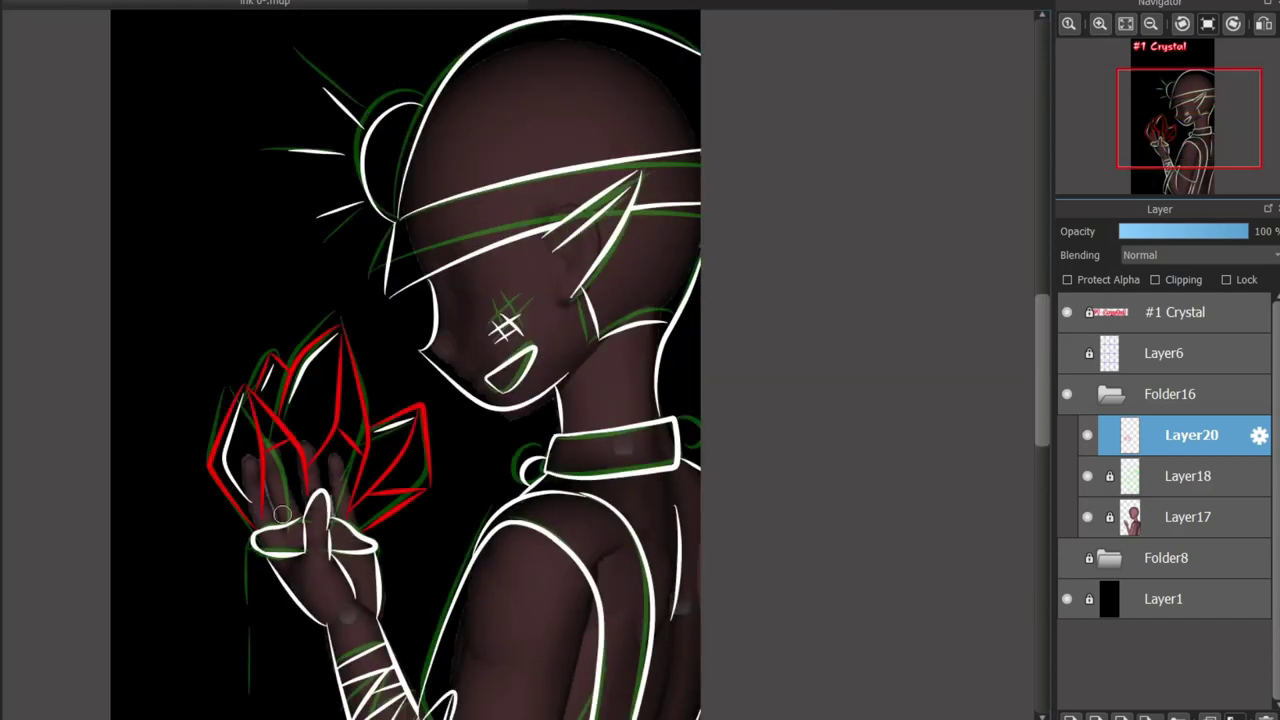
{"action": "scroll", "coordinate": [282, 514], "scroll_direction": "up", "scroll_amount": 1}
{"action": "scroll", "coordinate": [500, 530], "scroll_direction": "down", "scroll_amount": 4}
{"action": "scroll", "coordinate": [895, 549], "scroll_direction": "up", "scroll_amount": 2}
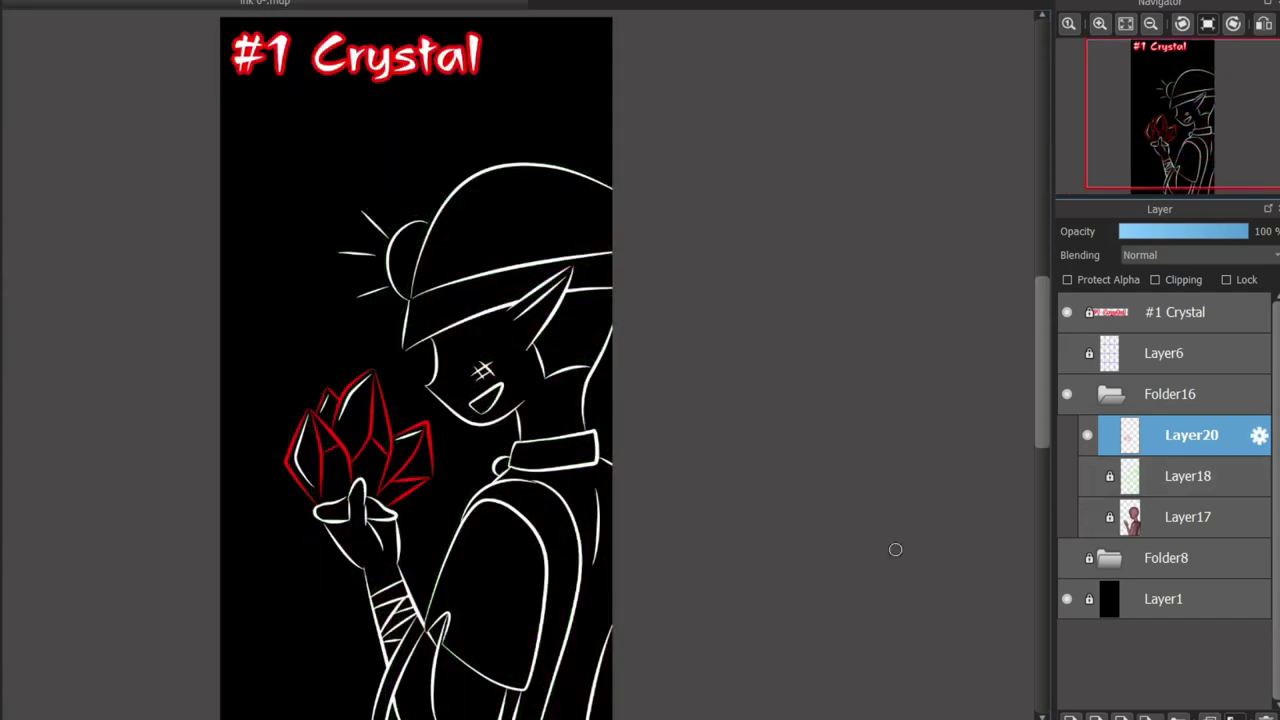
{"action": "scroll", "coordinate": [895, 549], "scroll_direction": "down", "scroll_amount": 1}
{"action": "scroll", "coordinate": [350, 480], "scroll_direction": "up", "scroll_amount": 4}
{"action": "left_click", "coordinate": [1187, 476]}
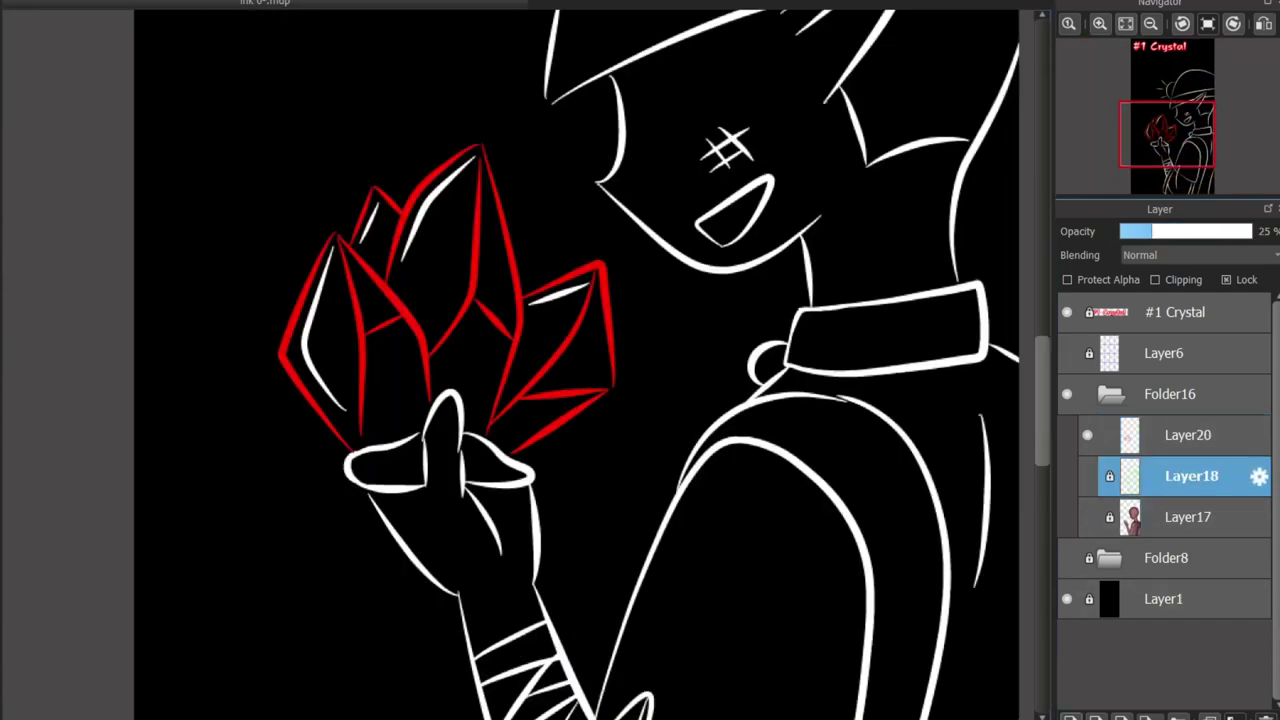
{"action": "left_click", "coordinate": [1070, 716]}
On Layer21, draw white eyes made of concentric rings inside the front-left crystal and the tall central crystal
{"action": "scroll", "coordinate": [600, 400], "scroll_direction": "down", "scroll_amount": 2}
{"action": "scroll", "coordinate": [391, 342], "scroll_direction": "up", "scroll_amount": 4}
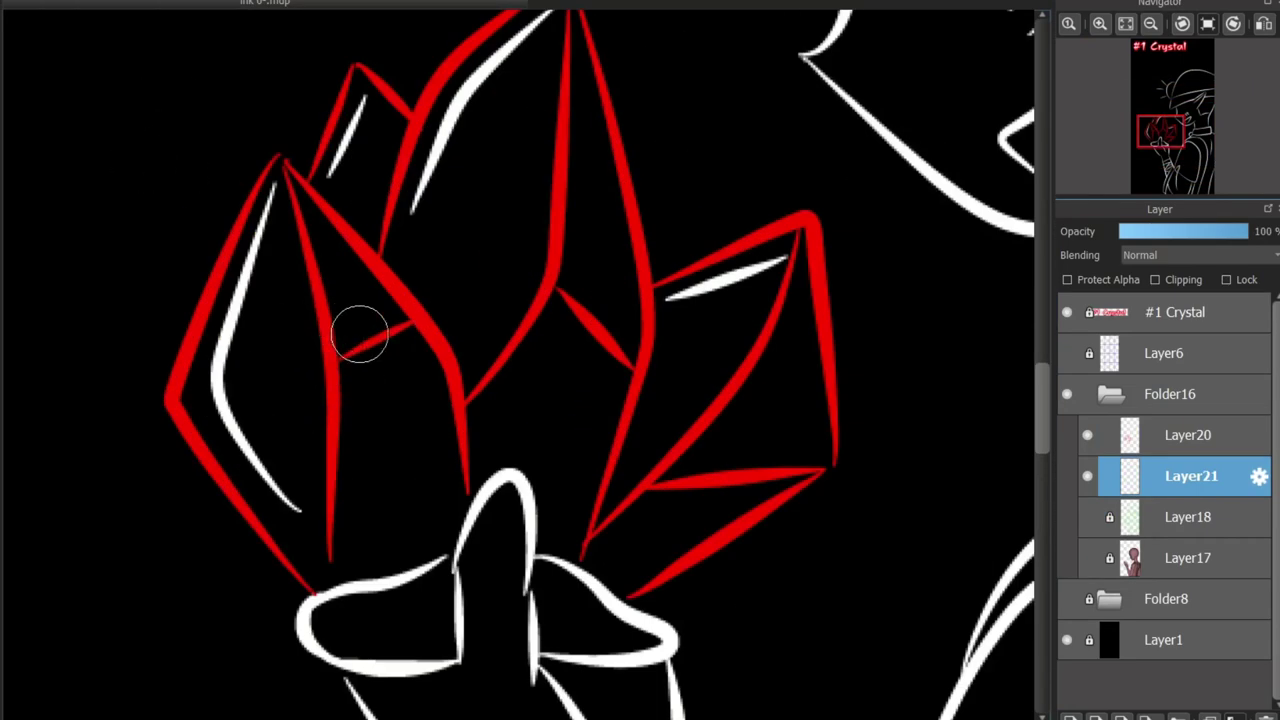
{"action": "mouse_move", "coordinate": [268, 368]}
{"action": "left_mouse_down"}
{"action": "mouse_move", "coordinate": [346, 306]}
{"action": "mouse_move", "coordinate": [268, 360]}
{"action": "left_mouse_up"}
{"action": "key", "text": "ctrl+z"}
{"action": "left_click_drag", "start_coordinate": [340, 292], "coordinate": [389, 343]}
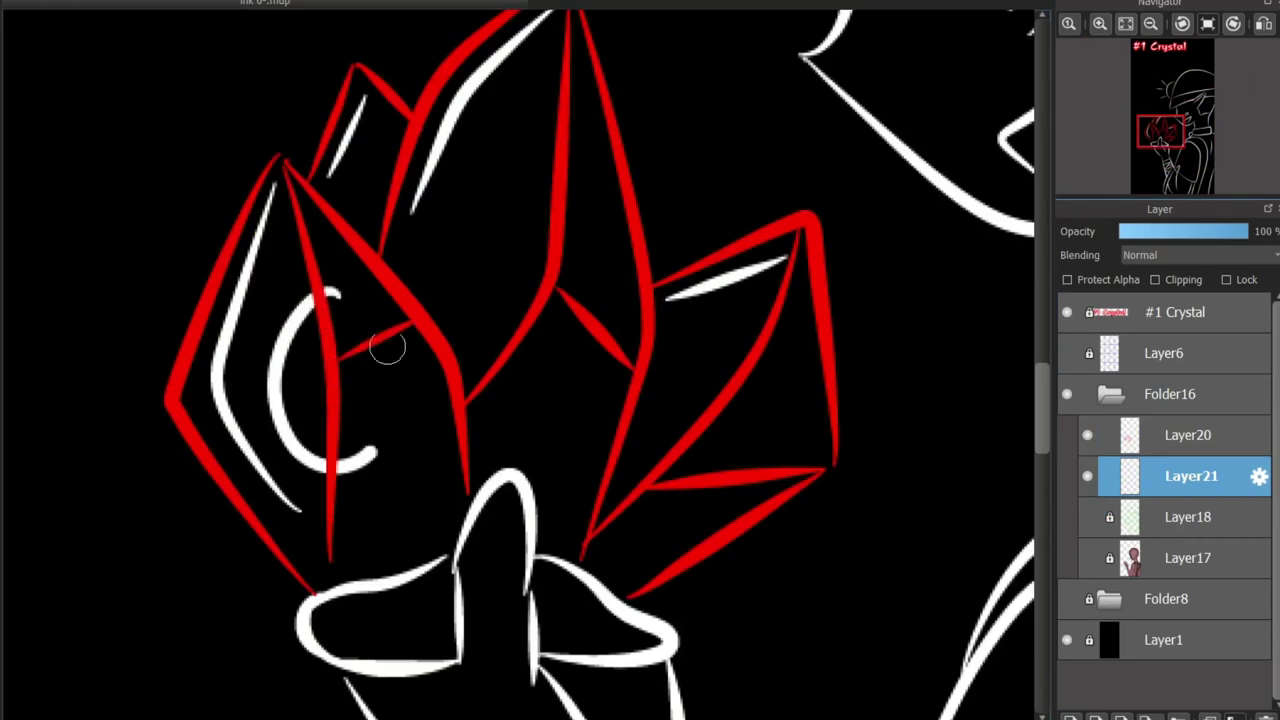
{"action": "key", "text": "ctrl+z"}
{"action": "mouse_move", "coordinate": [334, 305]}
{"action": "left_mouse_down"}
{"action": "mouse_move", "coordinate": [334, 363]}
{"action": "mouse_move", "coordinate": [362, 372]}
{"action": "left_mouse_up"}
{"action": "mouse_move", "coordinate": [487, 200]}
{"action": "left_mouse_down"}
{"action": "mouse_move", "coordinate": [620, 274]}
{"action": "mouse_move", "coordinate": [490, 205]}
{"action": "mouse_move", "coordinate": [545, 232]}
{"action": "left_mouse_up"}
{"action": "key", "text": "ctrl+z"}
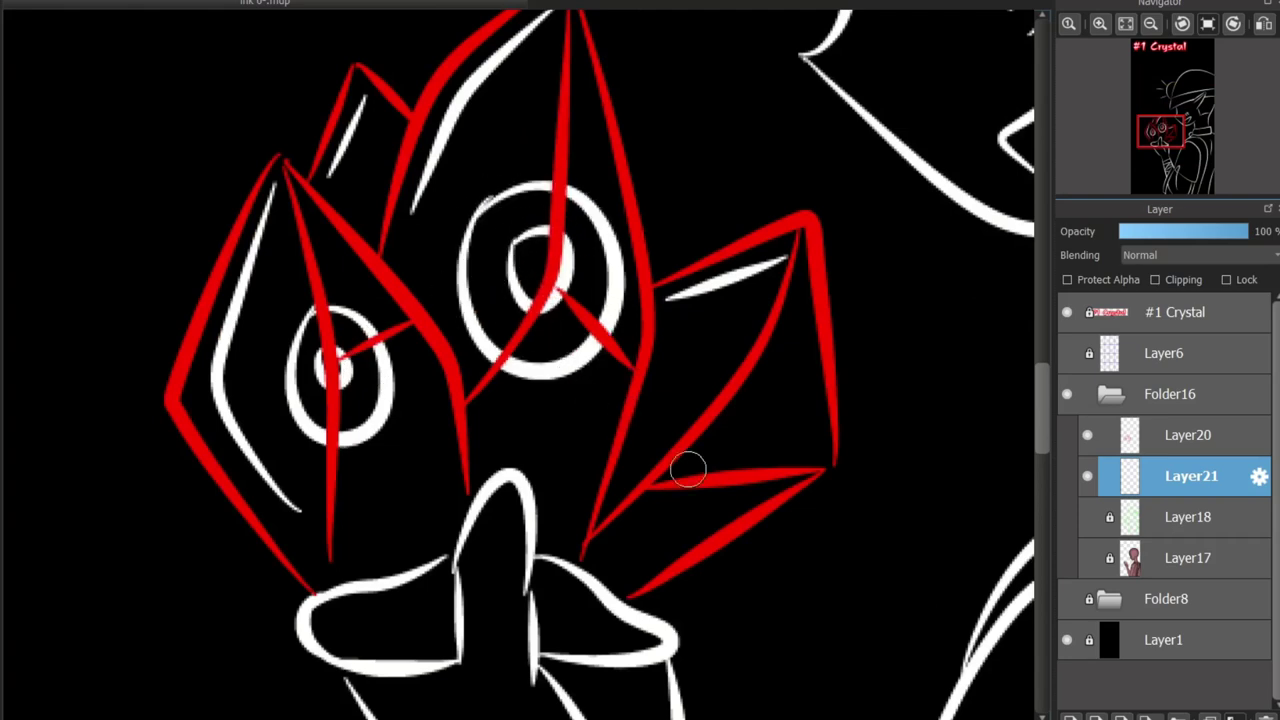
Draw a white eye of two concentric rings inside the right-hand crystal
{"action": "mouse_move", "coordinate": [692, 379]}
{"action": "left_mouse_down"}
{"action": "mouse_move", "coordinate": [721, 467]}
{"action": "mouse_move", "coordinate": [700, 381]}
{"action": "mouse_move", "coordinate": [788, 455]}
{"action": "mouse_move", "coordinate": [694, 366]}
{"action": "left_mouse_up"}
{"action": "key", "text": "ctrl+z"}
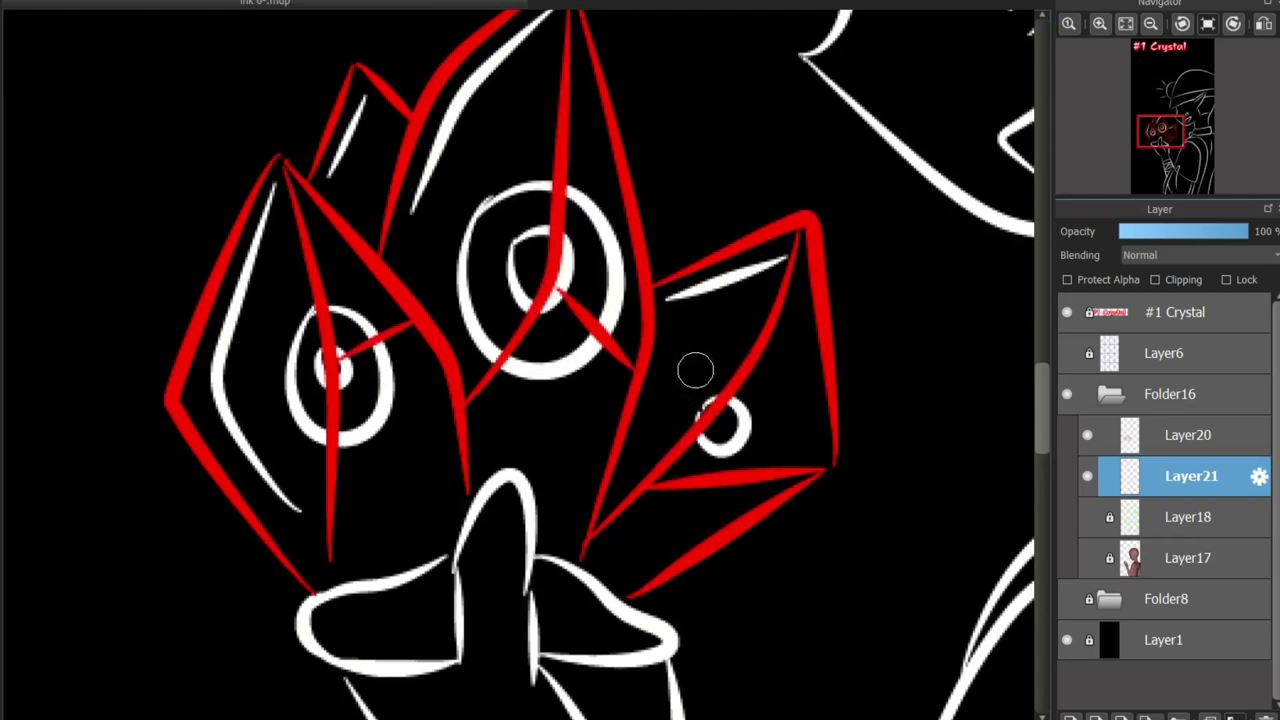
{"action": "key", "text": "ctrl+z"}
{"action": "left_click", "coordinate": [655, 356]}
{"action": "mouse_move", "coordinate": [707, 320]}
{"action": "left_mouse_down"}
{"action": "mouse_move", "coordinate": [677, 437]}
{"action": "mouse_move", "coordinate": [694, 386]}
{"action": "mouse_move", "coordinate": [768, 458]}
{"action": "mouse_move", "coordinate": [703, 178]}
{"action": "left_mouse_up"}
Ink white detail lines on the hand: creases on both sides of the thumb, a curve across it, and its extended edge
{"action": "scroll", "coordinate": [520, 360], "scroll_direction": "up", "scroll_amount": 3}
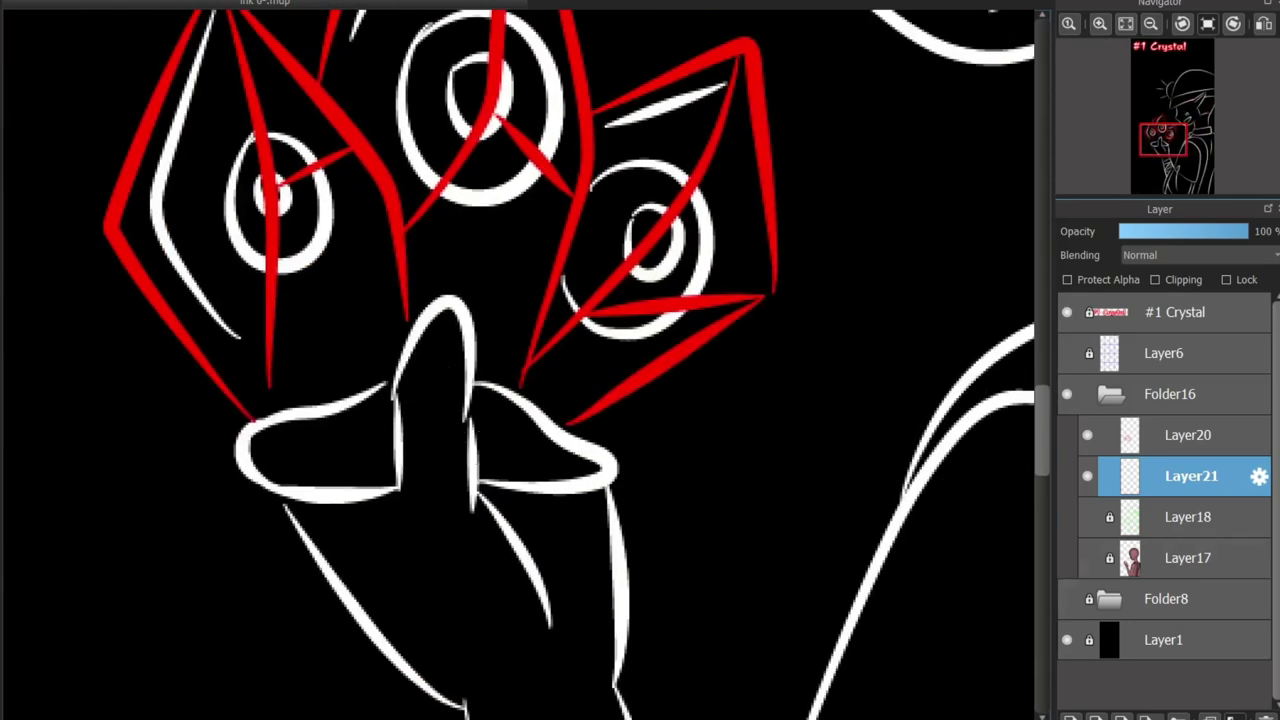
{"action": "left_click", "coordinate": [1087, 558]}
{"action": "key", "text": "ctrl+z"}
{"action": "left_click_drag", "start_coordinate": [290, 462], "coordinate": [394, 445]}
{"action": "left_click_drag", "start_coordinate": [395, 398], "coordinate": [540, 458]}
{"action": "key", "text": "ctrl+z"}
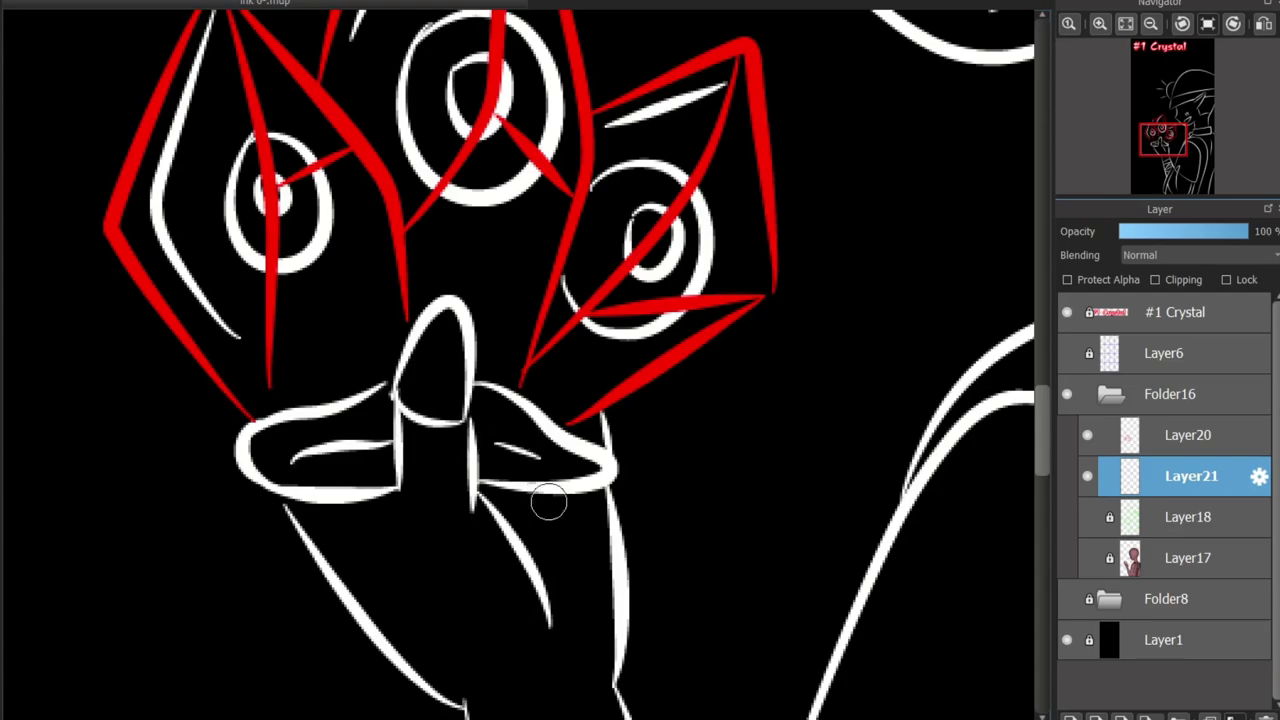
{"action": "left_click_drag", "start_coordinate": [396, 455], "coordinate": [388, 515]}
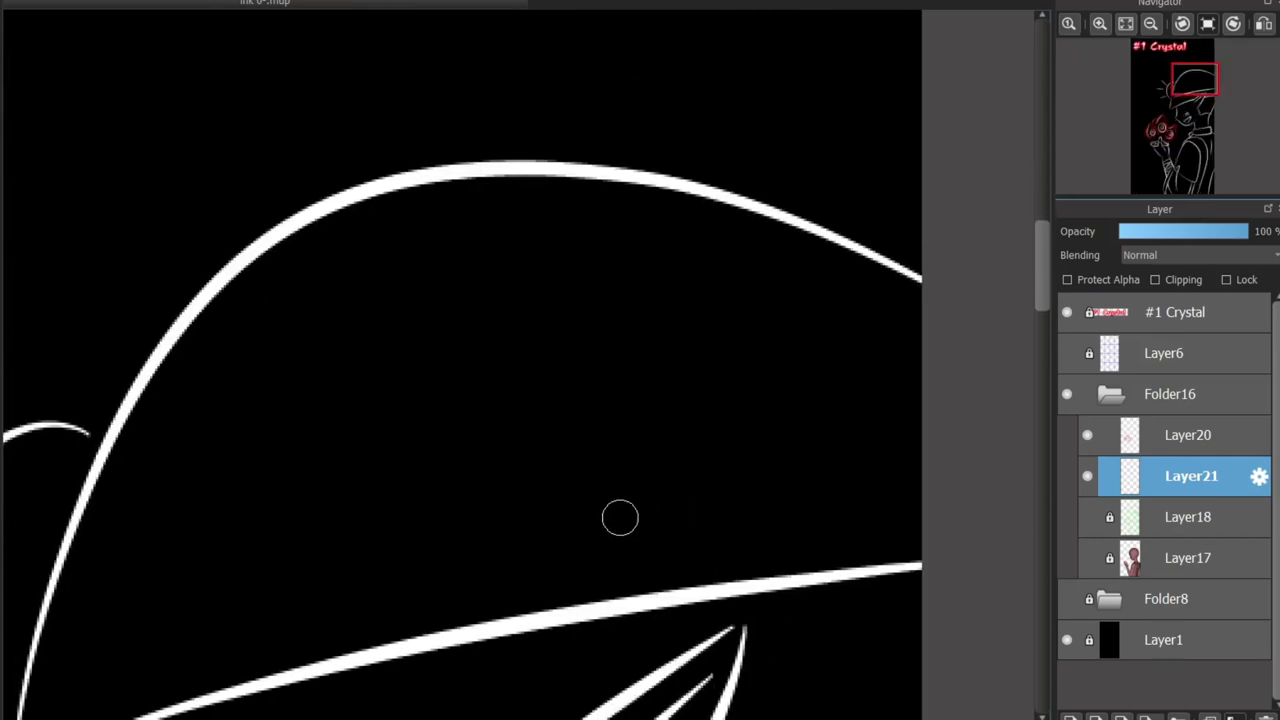
{"action": "left_click_drag", "start_coordinate": [628, 478], "coordinate": [643, 548]}
{"action": "left_click_drag", "start_coordinate": [625, 442], "coordinate": [723, 390]}
{"action": "left_click_drag", "start_coordinate": [800, 383], "coordinate": [708, 518]}
{"action": "left_click_drag", "start_coordinate": [845, 372], "coordinate": [831, 522]}
{"action": "mouse_move", "coordinate": [890, 412]}
{"action": "left_mouse_down"}
{"action": "mouse_move", "coordinate": [800, 465]}
{"action": "mouse_move", "coordinate": [595, 472]}
{"action": "left_mouse_up"}
{"action": "key", "text": "ctrl+z"}
{"action": "key", "text": "ctrl+z"}
{"action": "key", "text": "ctrl+z"}
{"action": "key", "text": "ctrl+z"}
{"action": "key", "text": "ctrl+z"}
{"action": "key", "text": "ctrl+z"}
Ink thin white crossing strokes on the front and back of the hat's dome
{"action": "scroll", "coordinate": [666, 323], "scroll_direction": "down", "scroll_amount": 2}
{"action": "left_click_drag", "start_coordinate": [487, 480], "coordinate": [563, 339]}
{"action": "left_click_drag", "start_coordinate": [481, 423], "coordinate": [598, 375]}
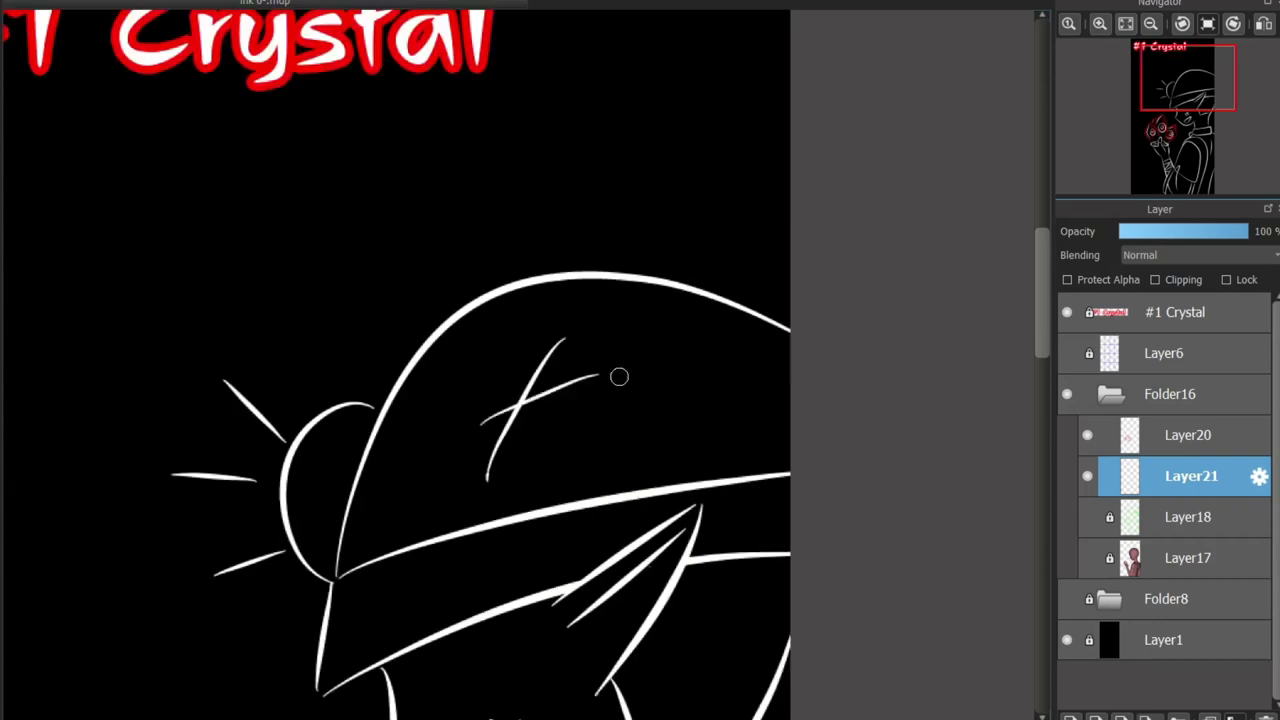
{"action": "key", "text": "ctrl+z"}
{"action": "key", "text": "ctrl+z"}
{"action": "left_click_drag", "start_coordinate": [426, 490], "coordinate": [528, 310]}
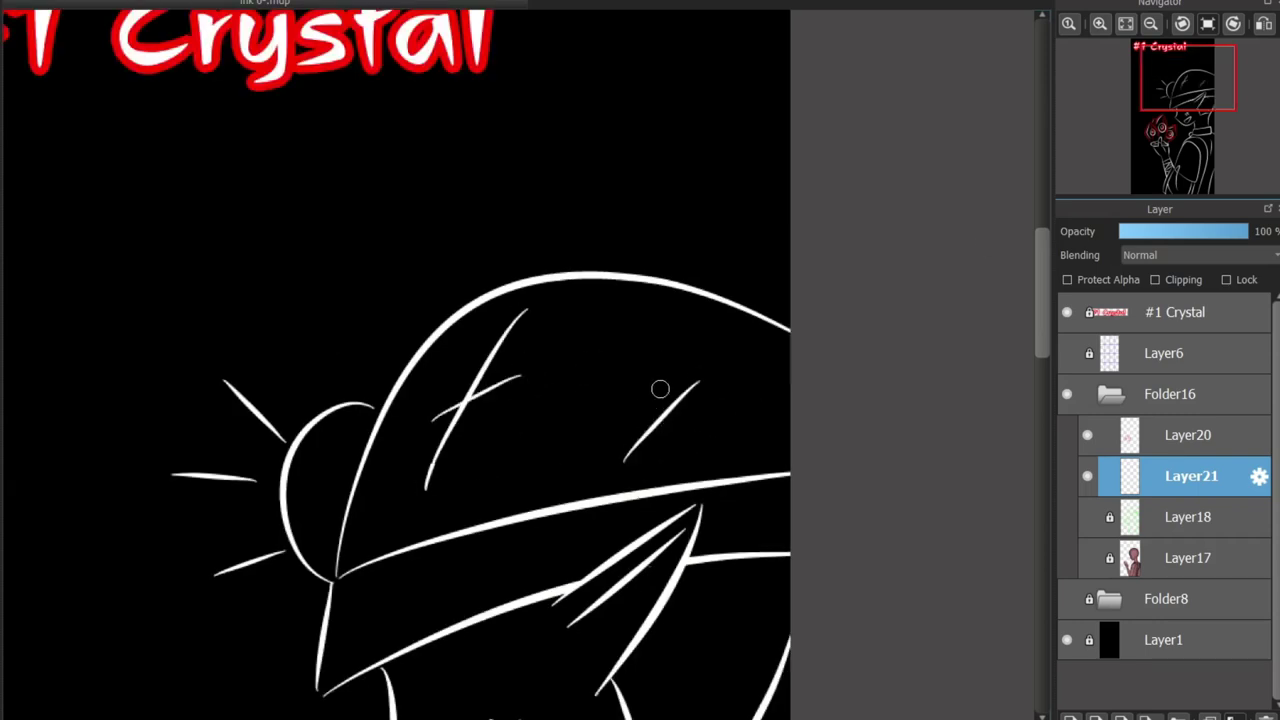
{"action": "left_click_drag", "start_coordinate": [622, 417], "coordinate": [659, 313]}
Ink a wavy red line across the forearm just above the topmost bandage wrap
{"action": "scroll", "coordinate": [998, 471], "scroll_direction": "down", "scroll_amount": 15}
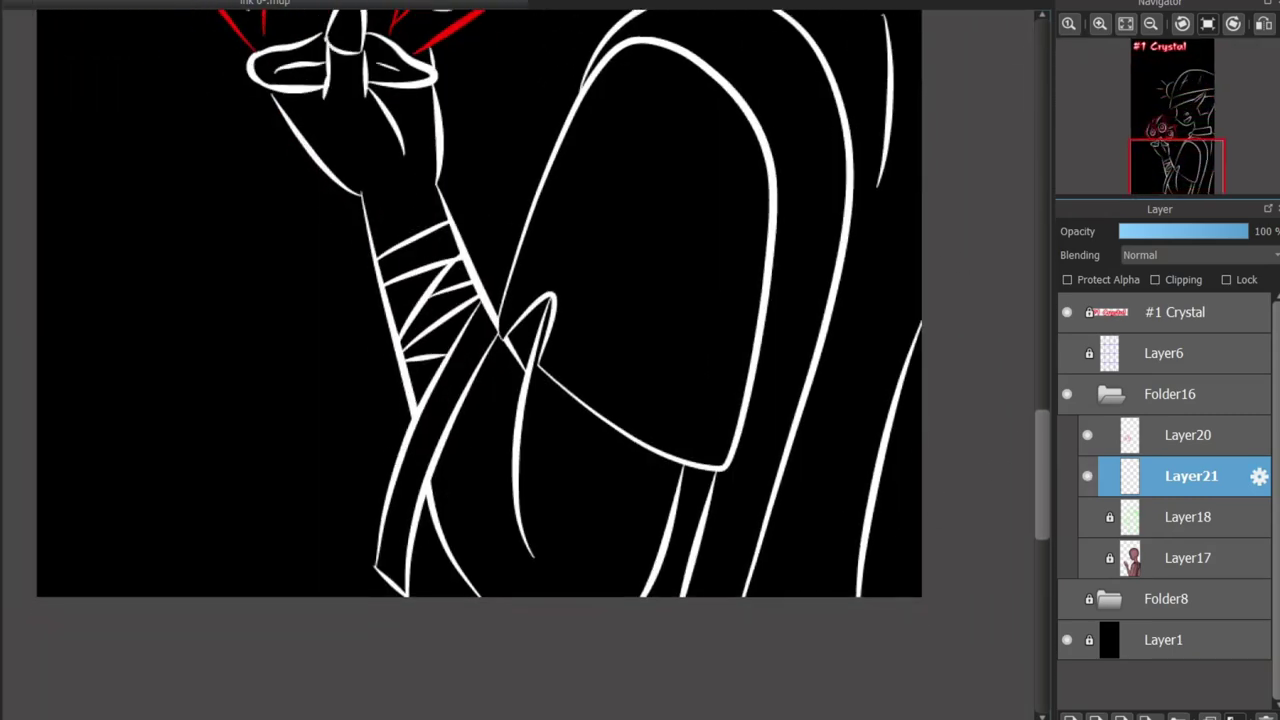
{"action": "scroll", "coordinate": [384, 439], "scroll_direction": "down", "scroll_amount": 3}
{"action": "scroll", "coordinate": [471, 294], "scroll_direction": "up", "scroll_amount": 3}
{"action": "scroll", "coordinate": [471, 294], "scroll_direction": "up", "scroll_amount": 2}
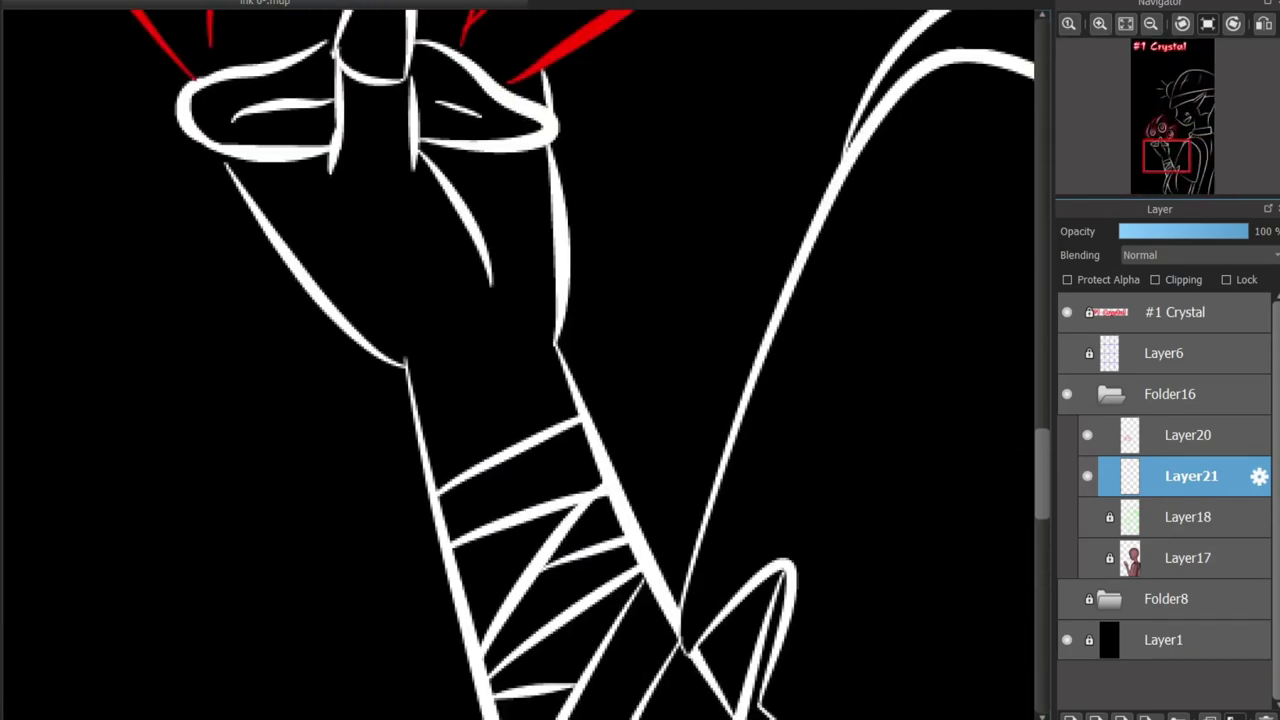
{"action": "left_click_drag", "start_coordinate": [412, 503], "coordinate": [580, 449]}
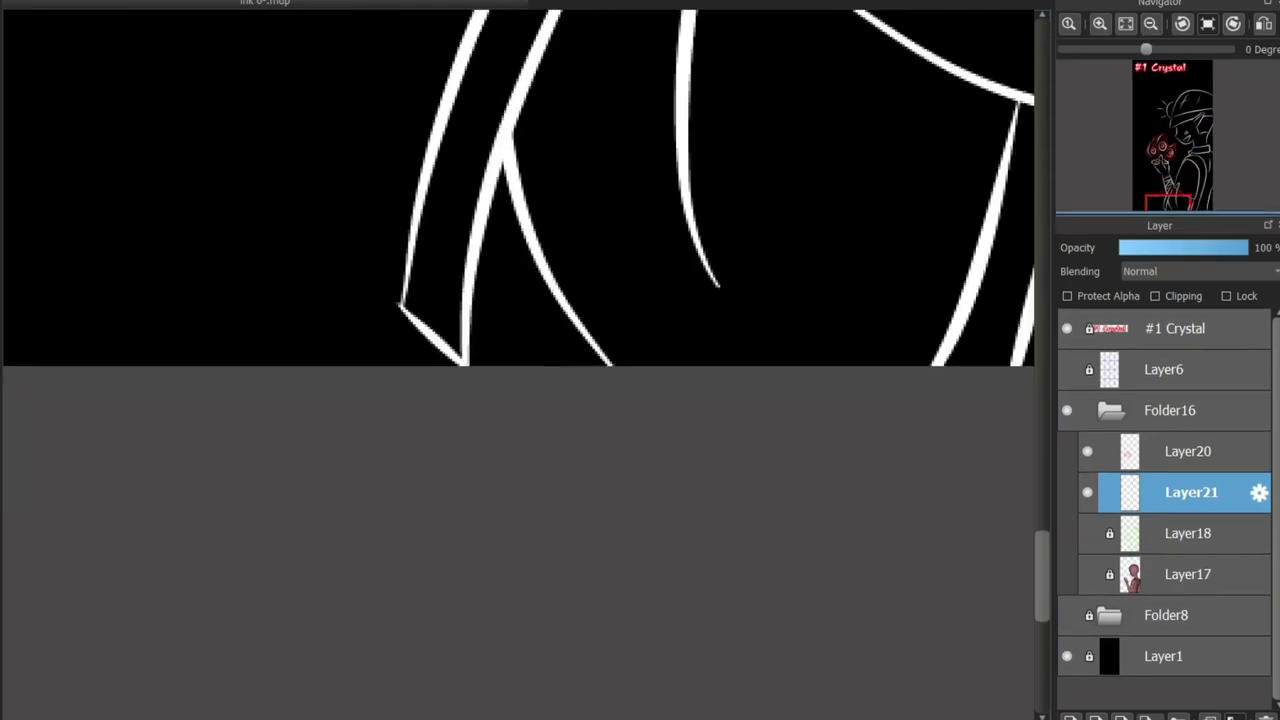
Ink a short red line across the loose bandage strip just above its slanted end
{"action": "mouse_move", "coordinate": [416, 466]}
{"action": "left_mouse_down"}
{"action": "mouse_move", "coordinate": [458, 488]}
{"action": "mouse_move", "coordinate": [462, 465]}
{"action": "left_mouse_up"}
{"action": "key", "text": "ctrl+z"}
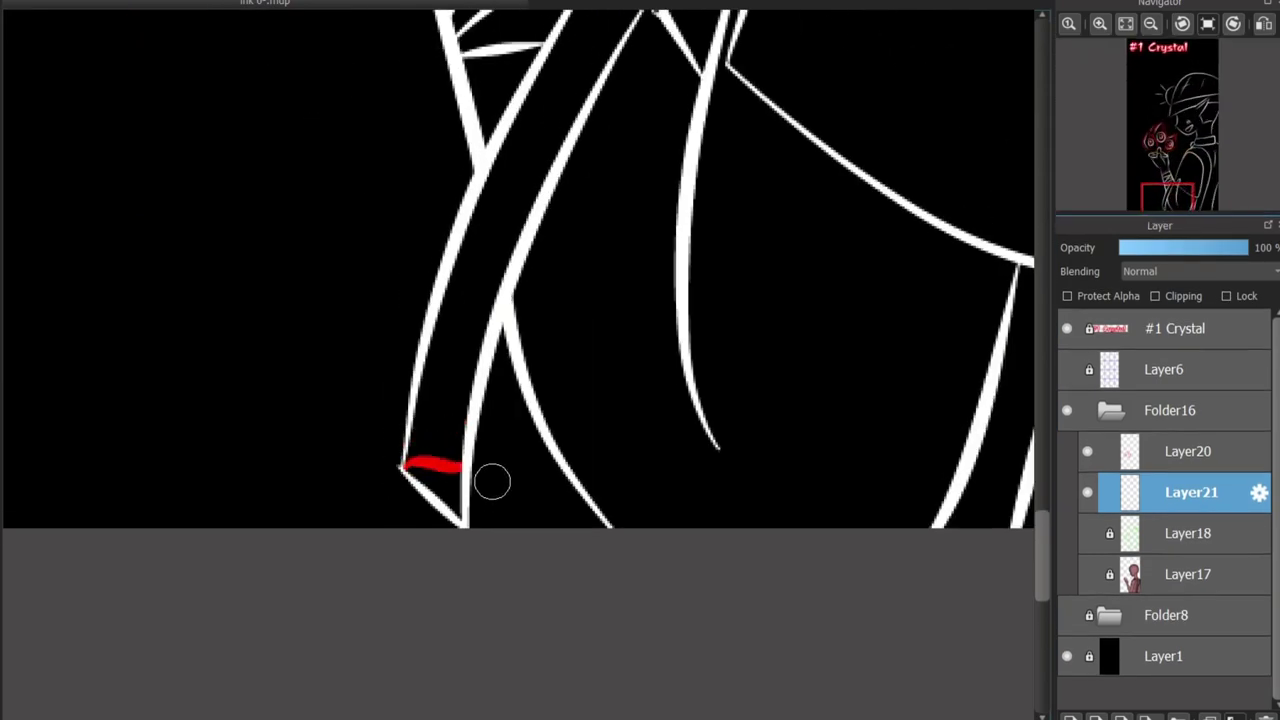
{"action": "left_click_drag", "start_coordinate": [531, 271], "coordinate": [548, 455]}
{"action": "key", "text": "ctrl+z"}
{"action": "left_click_drag", "start_coordinate": [505, 58], "coordinate": [470, 152]}
{"action": "key", "text": "ctrl+z"}
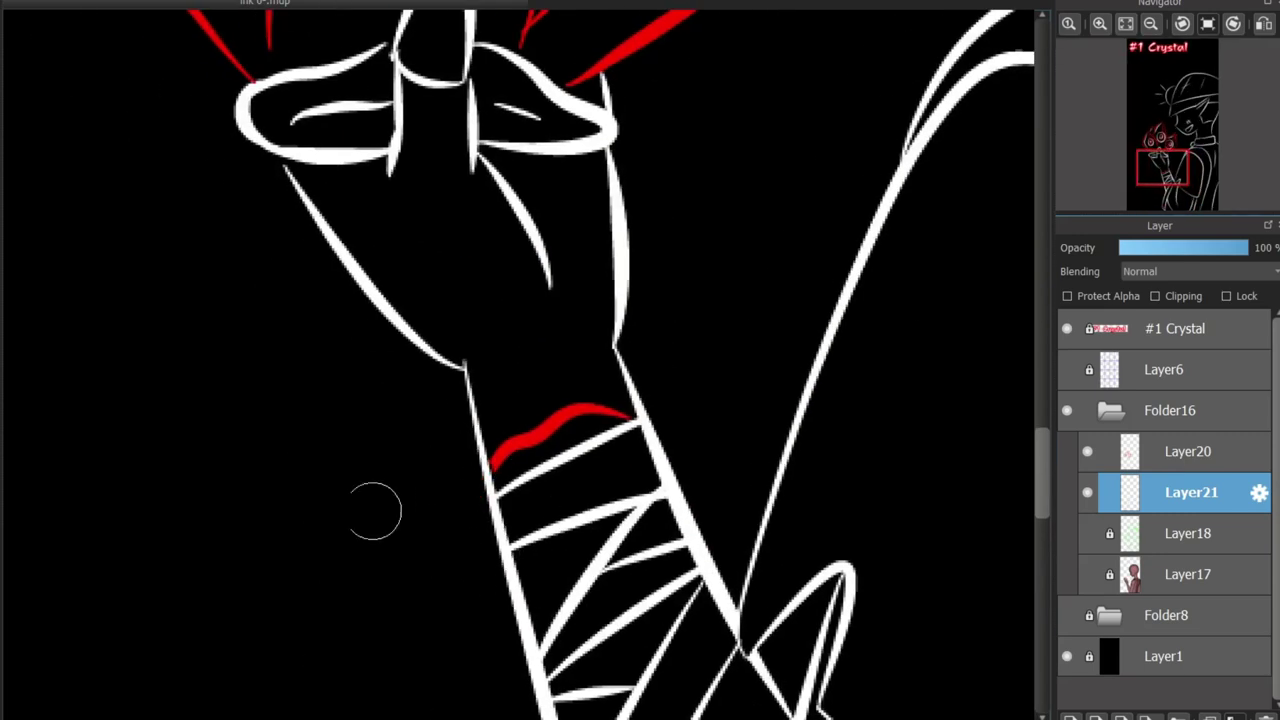
Ink red shadow lines directly beneath each white bandage wrap along the forearm
{"action": "key", "text": "ctrl+z"}
{"action": "left_click_drag", "start_coordinate": [497, 492], "coordinate": [640, 436]}
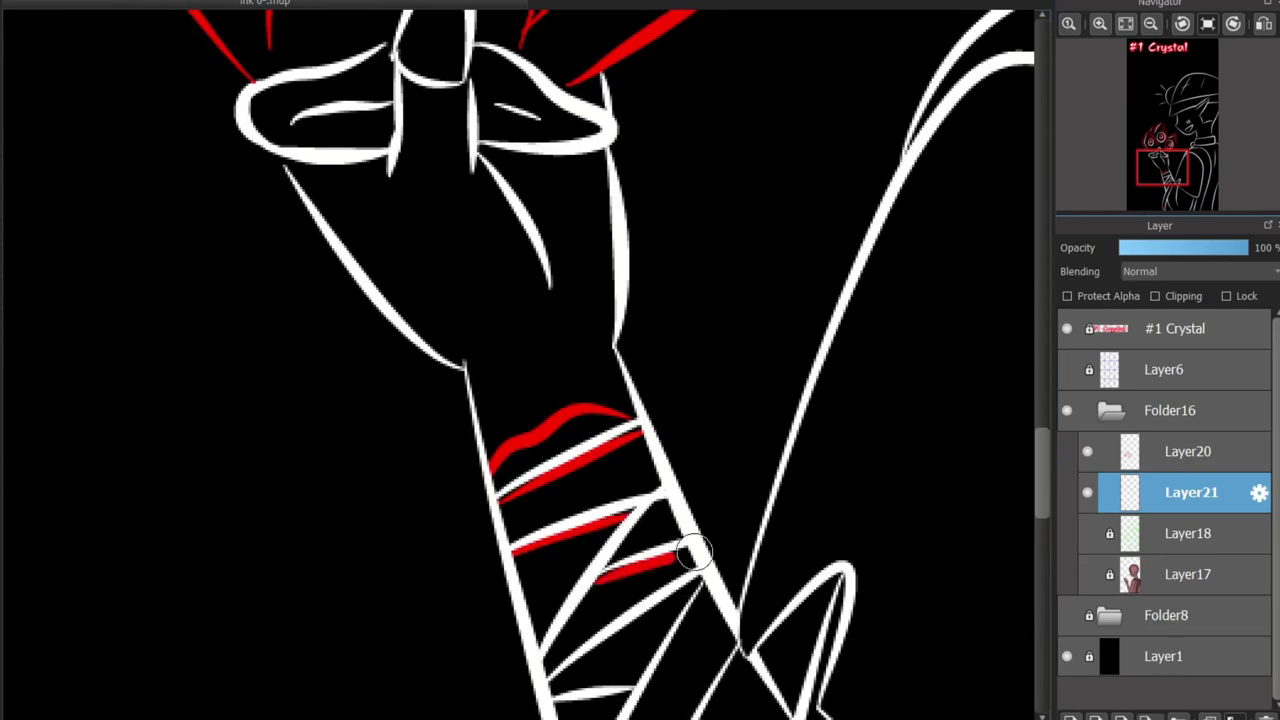
{"action": "left_click_drag", "start_coordinate": [603, 573], "coordinate": [688, 551]}
{"action": "mouse_move", "coordinate": [604, 686]}
{"action": "left_mouse_down"}
{"action": "mouse_move", "coordinate": [514, 486]}
{"action": "mouse_move", "coordinate": [610, 382]}
{"action": "left_mouse_up"}
{"action": "key", "text": "ctrl+z"}
{"action": "left_click_drag", "start_coordinate": [455, 491], "coordinate": [610, 382]}
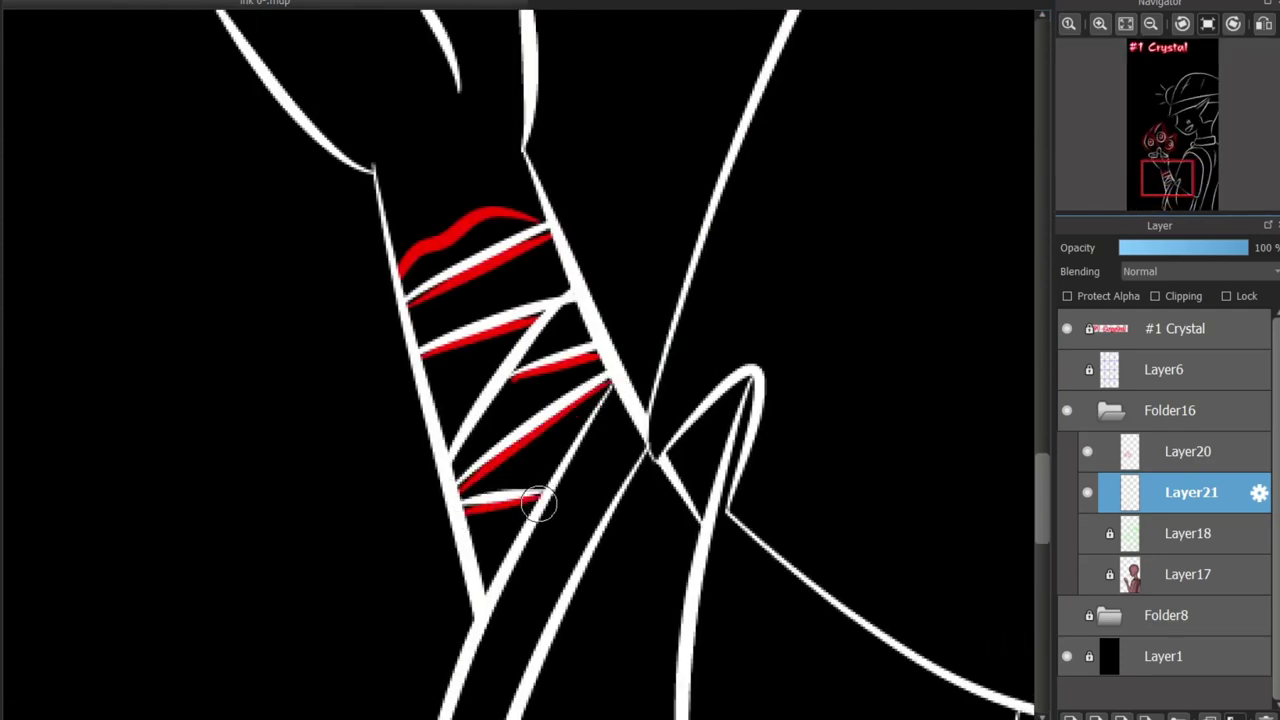
{"action": "left_click_drag", "start_coordinate": [460, 510], "coordinate": [551, 500]}
{"action": "scroll", "coordinate": [882, 425], "scroll_direction": "down", "scroll_amount": 2}
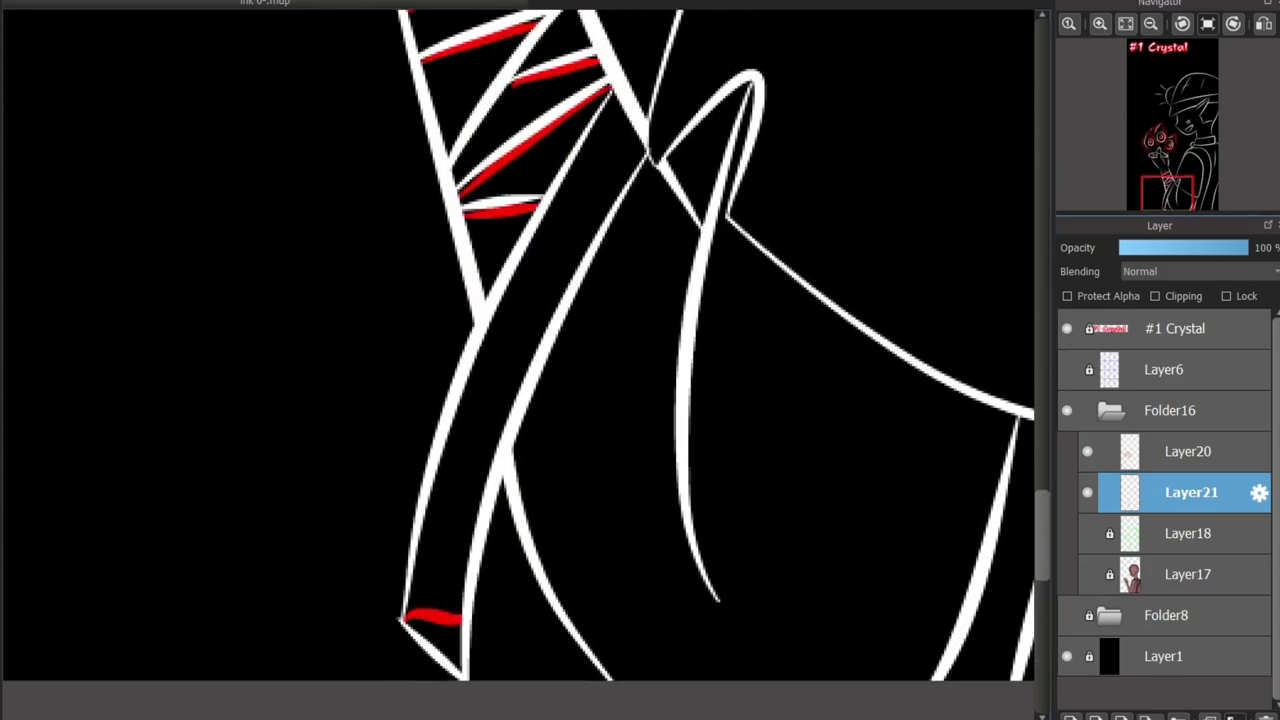
{"action": "scroll", "coordinate": [882, 425], "scroll_direction": "up", "scroll_amount": 6}
{"action": "scroll", "coordinate": [371, 366], "scroll_direction": "down", "scroll_amount": 2}
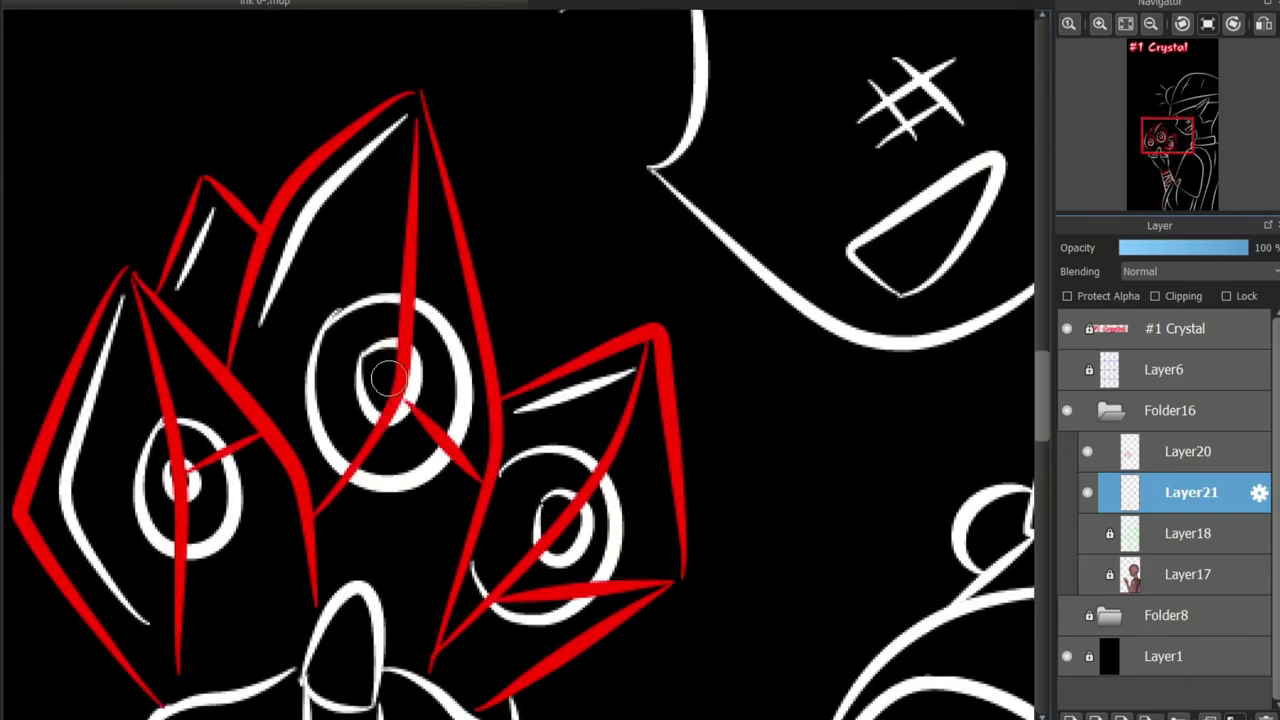
{"action": "left_click_drag", "start_coordinate": [385, 352], "coordinate": [399, 397]}
{"action": "key", "text": "ctrl+z"}
{"action": "mouse_move", "coordinate": [717, 295]}
{"action": "left_mouse_down"}
{"action": "mouse_move", "coordinate": [900, 60]}
{"action": "mouse_move", "coordinate": [500, 560]}
{"action": "mouse_move", "coordinate": [677, 488]}
{"action": "left_mouse_up"}
{"action": "left_click_drag", "start_coordinate": [208, 178], "coordinate": [228, 265]}
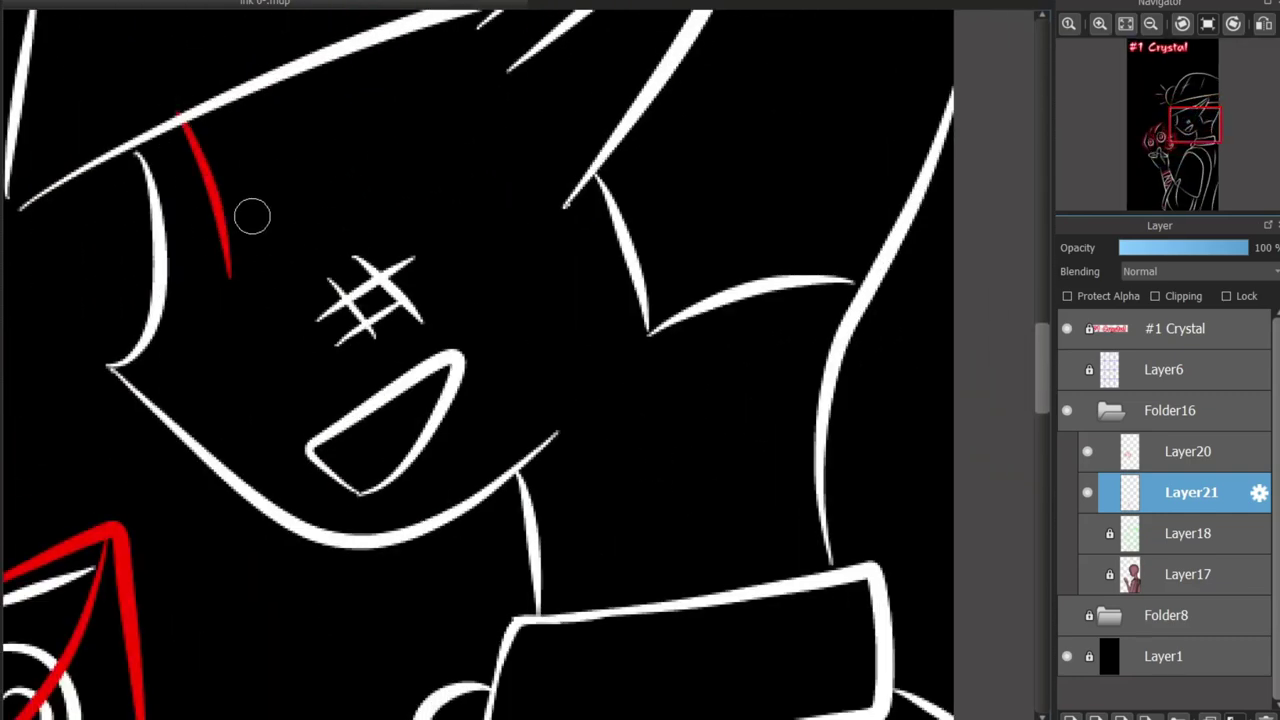
{"action": "key", "text": "ctrl+z"}
{"action": "mouse_move", "coordinate": [367, 48]}
{"action": "left_mouse_down"}
{"action": "mouse_move", "coordinate": [443, 171]}
{"action": "mouse_move", "coordinate": [465, 240]}
{"action": "left_mouse_up"}
{"action": "left_click_drag", "start_coordinate": [435, 25], "coordinate": [475, 145]}
{"action": "key", "text": "ctrl+z"}
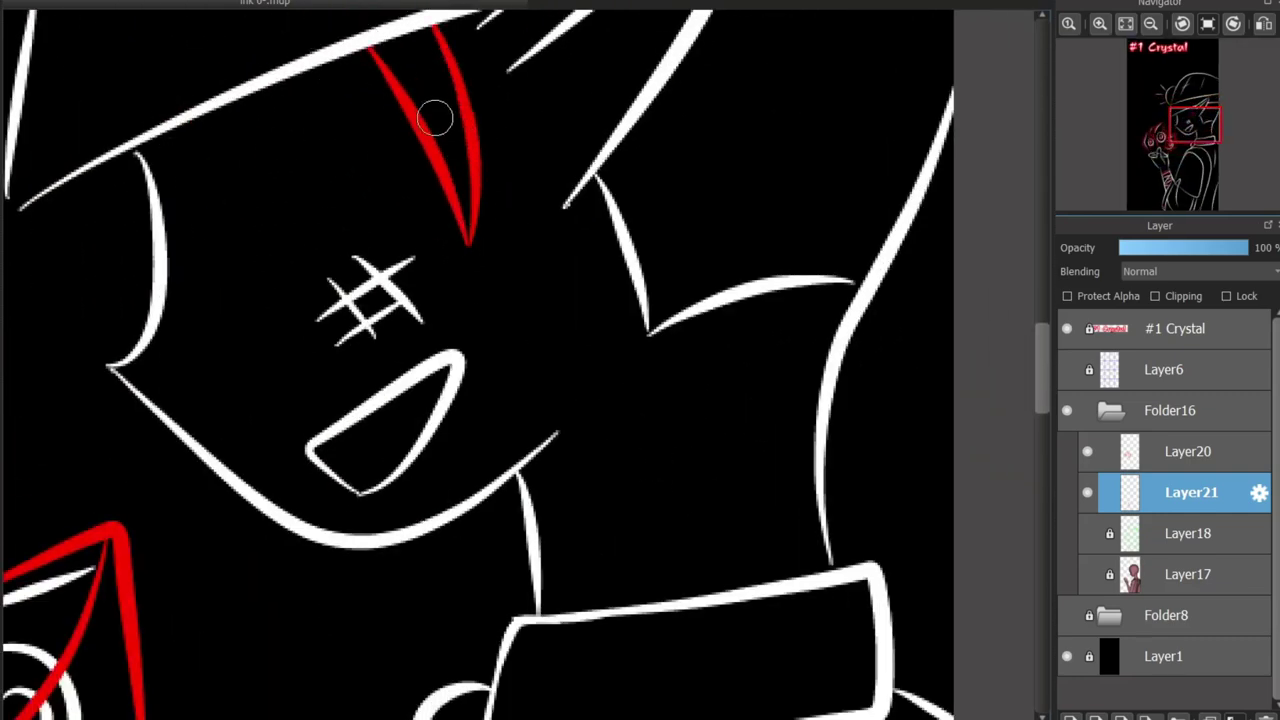
{"action": "key", "text": "ctrl+z"}
{"action": "left_click_drag", "start_coordinate": [409, 29], "coordinate": [457, 314]}
{"action": "key", "text": "ctrl+z"}
{"action": "mouse_move", "coordinate": [412, 42]}
{"action": "left_mouse_down"}
{"action": "mouse_move", "coordinate": [463, 171]}
{"action": "mouse_move", "coordinate": [549, 251]}
{"action": "left_mouse_up"}
{"action": "key", "text": "ctrl+z"}
{"action": "key", "text": "ctrl+z"}
{"action": "left_click_drag", "start_coordinate": [423, 214], "coordinate": [493, 54]}
{"action": "left_click_drag", "start_coordinate": [450, 150], "coordinate": [505, 450]}
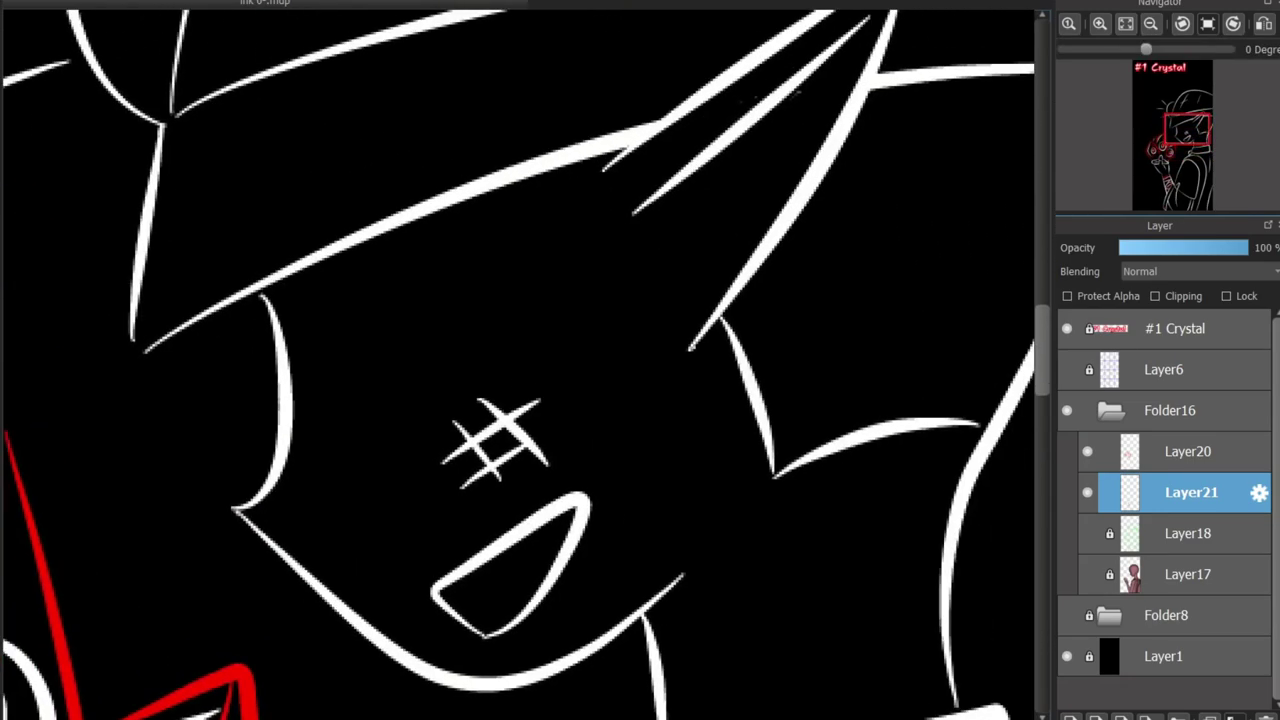
{"action": "left_click_drag", "start_coordinate": [266, 526], "coordinate": [298, 622]}
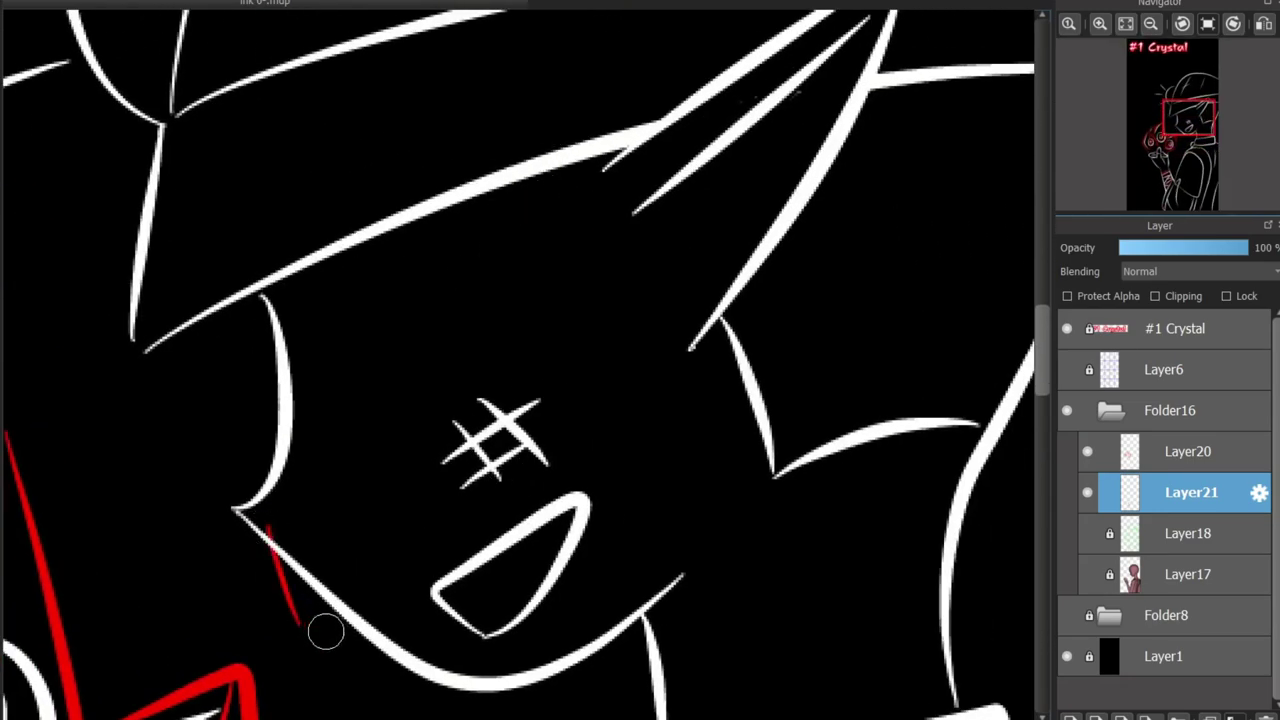
{"action": "key", "text": "ctrl+z"}
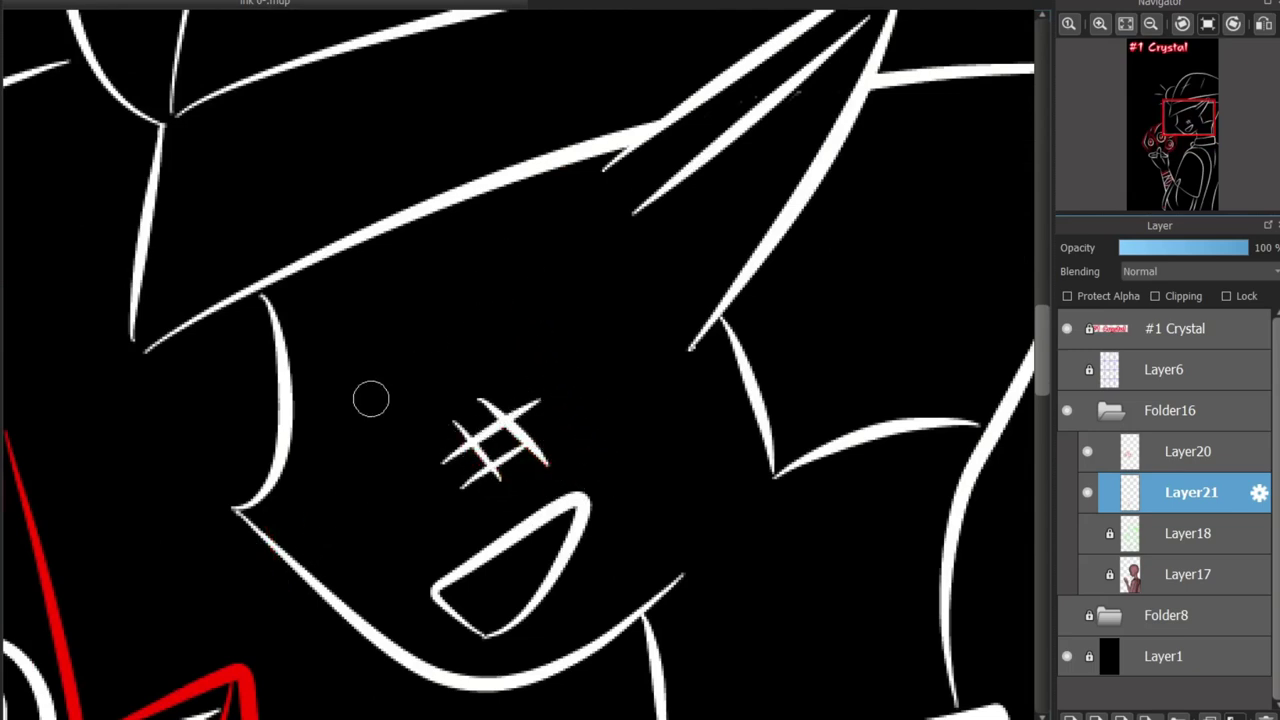
{"action": "key", "text": "ctrl+z"}
{"action": "scroll", "coordinate": [875, 415], "scroll_direction": "down", "scroll_amount": 2}
{"action": "left_click_drag", "start_coordinate": [660, 200], "coordinate": [683, 289]}
{"action": "key", "text": "ctrl+z"}
{"action": "scroll", "coordinate": [694, 294], "scroll_direction": "down", "scroll_amount": 5}
{"action": "scroll", "coordinate": [694, 294], "scroll_direction": "up", "scroll_amount": 1}
{"action": "left_click_drag", "start_coordinate": [907, 280], "coordinate": [955, 215]}
{"action": "key", "text": "ctrl+z"}
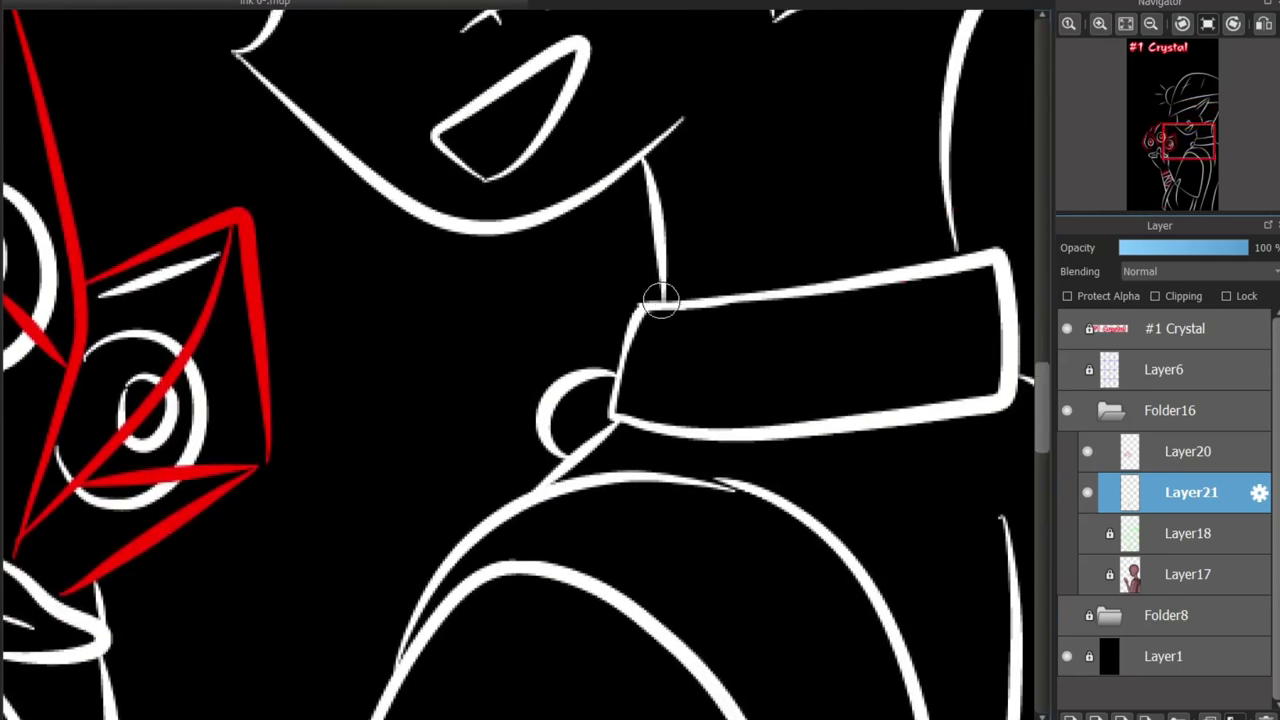
Ink a thin red line across the neck just above the collar
{"action": "left_click_drag", "start_coordinate": [664, 297], "coordinate": [970, 225]}
{"action": "left_click_drag", "start_coordinate": [912, 428], "coordinate": [958, 478]}
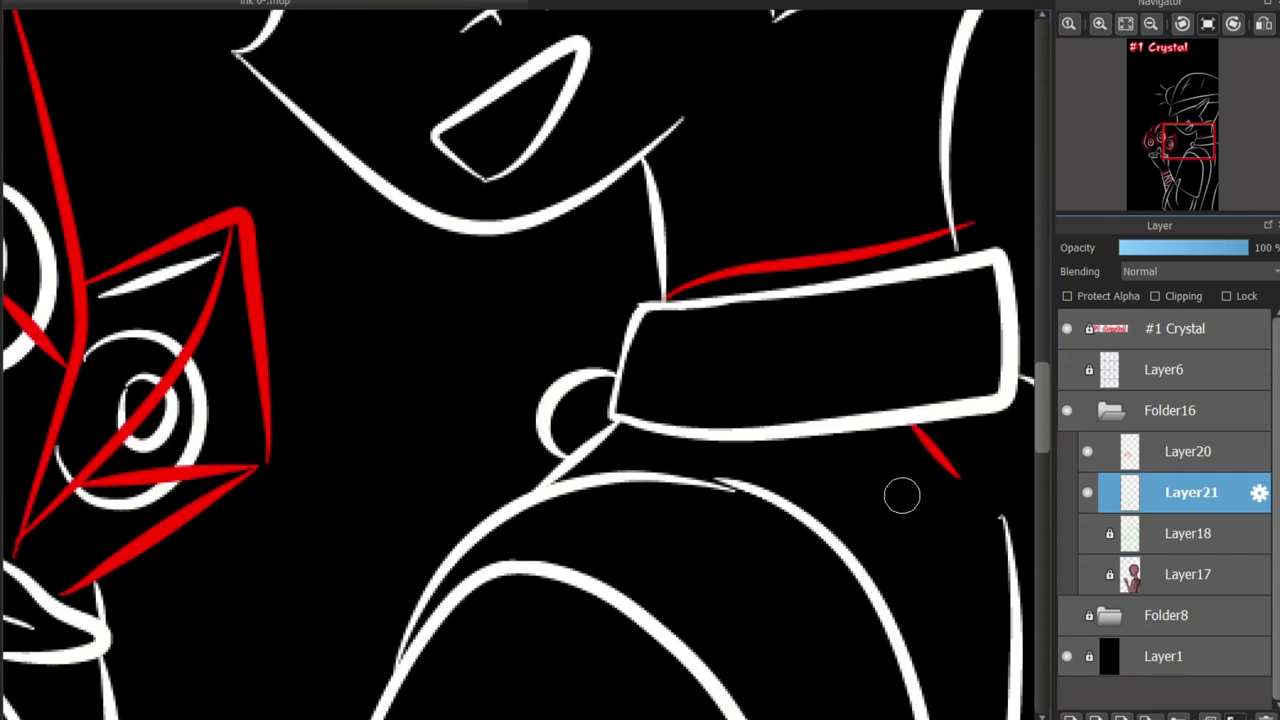
{"action": "key", "text": "ctrl+z"}
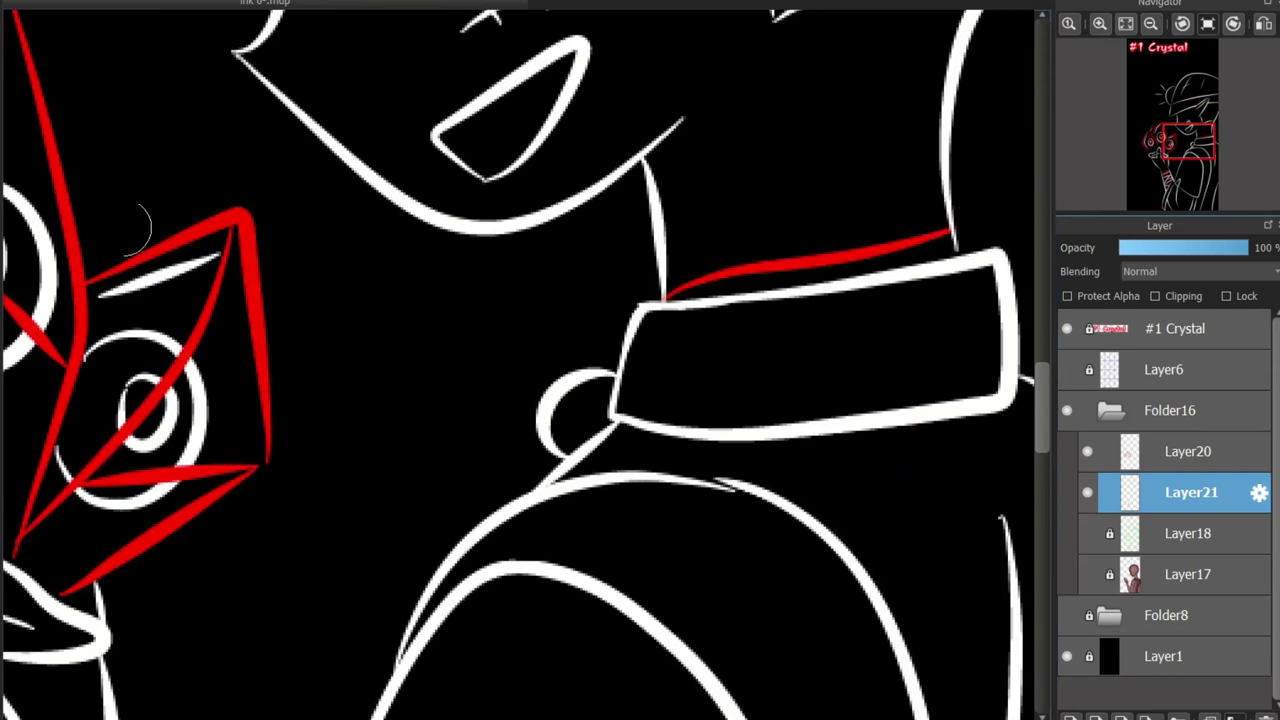
Ink red accents on the hand: a crease across the palm, a line along the wrist's outer edge, and vertical dashes below the leftmost fingertip
{"action": "scroll", "coordinate": [581, 709], "scroll_direction": "left", "scroll_amount": 6}
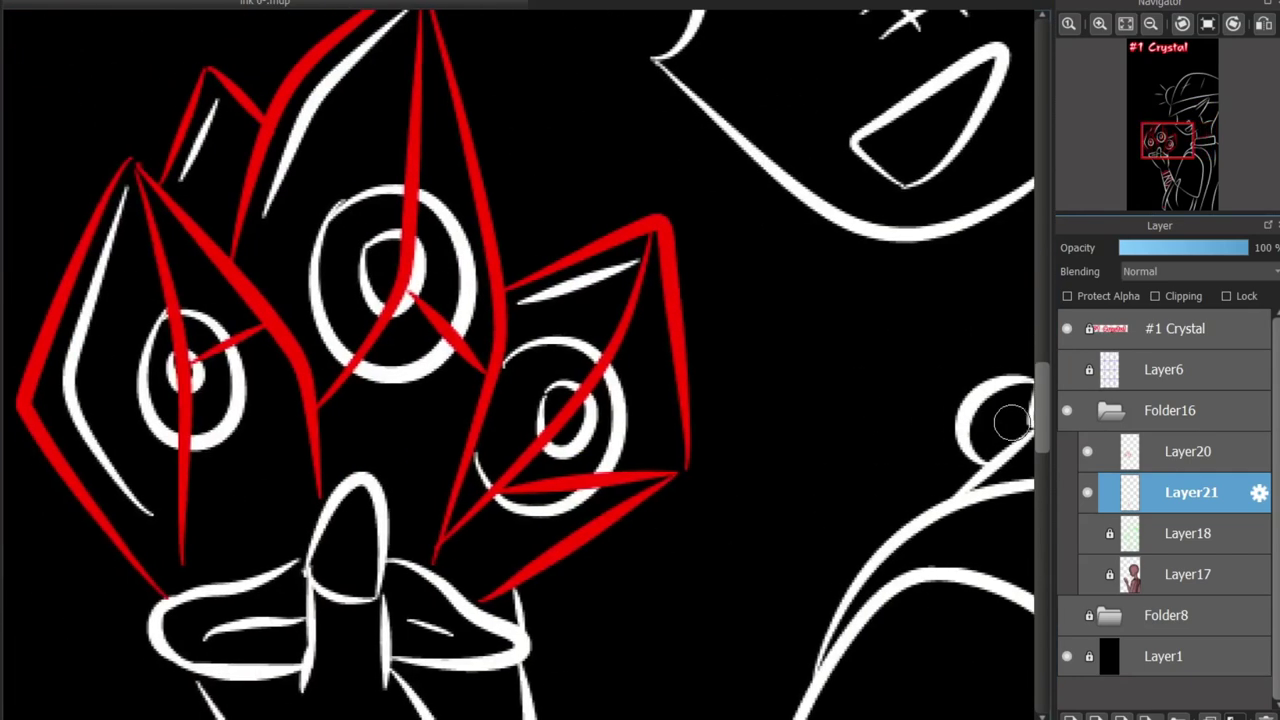
{"action": "scroll", "coordinate": [200, 500], "scroll_direction": "down", "scroll_amount": 3}
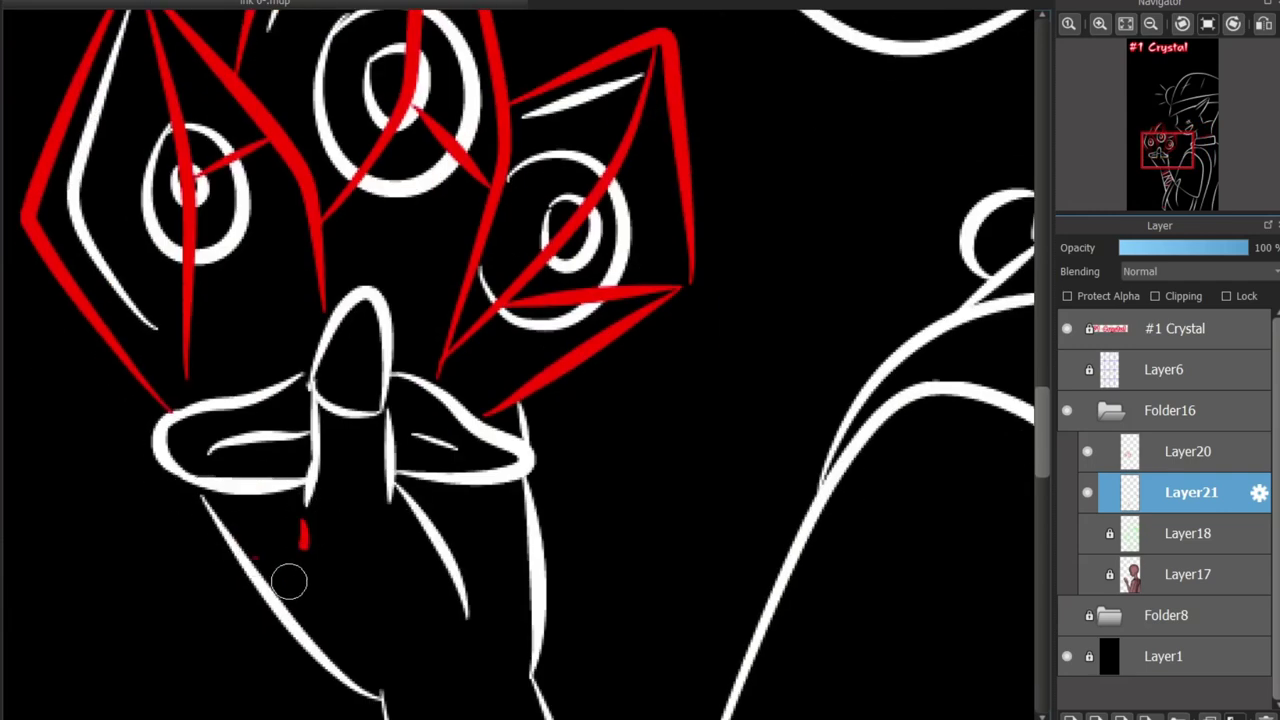
{"action": "mouse_move", "coordinate": [447, 546]}
{"action": "left_mouse_down"}
{"action": "mouse_move", "coordinate": [529, 551]}
{"action": "mouse_move", "coordinate": [565, 703]}
{"action": "left_mouse_up"}
{"action": "scroll", "coordinate": [556, 478], "scroll_direction": "down", "scroll_amount": 5}
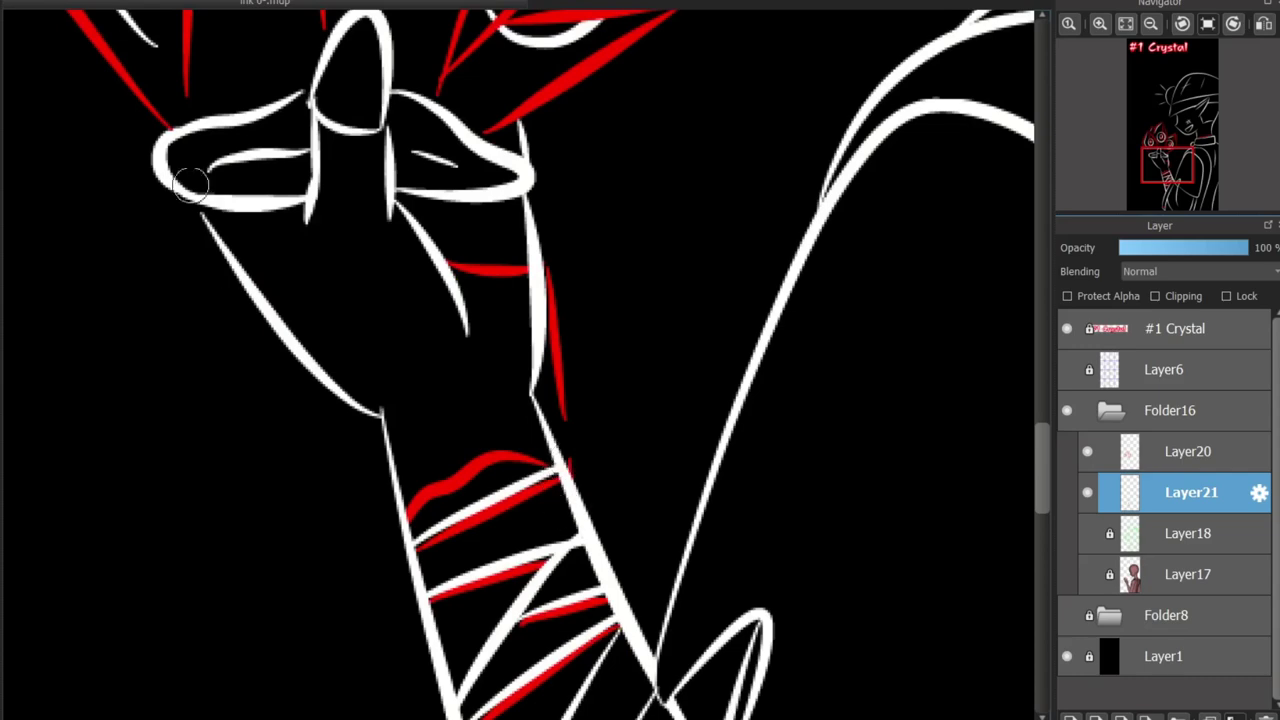
{"action": "left_click_drag", "start_coordinate": [174, 200], "coordinate": [179, 262]}
{"action": "left_click_drag", "start_coordinate": [166, 388], "coordinate": [165, 444]}
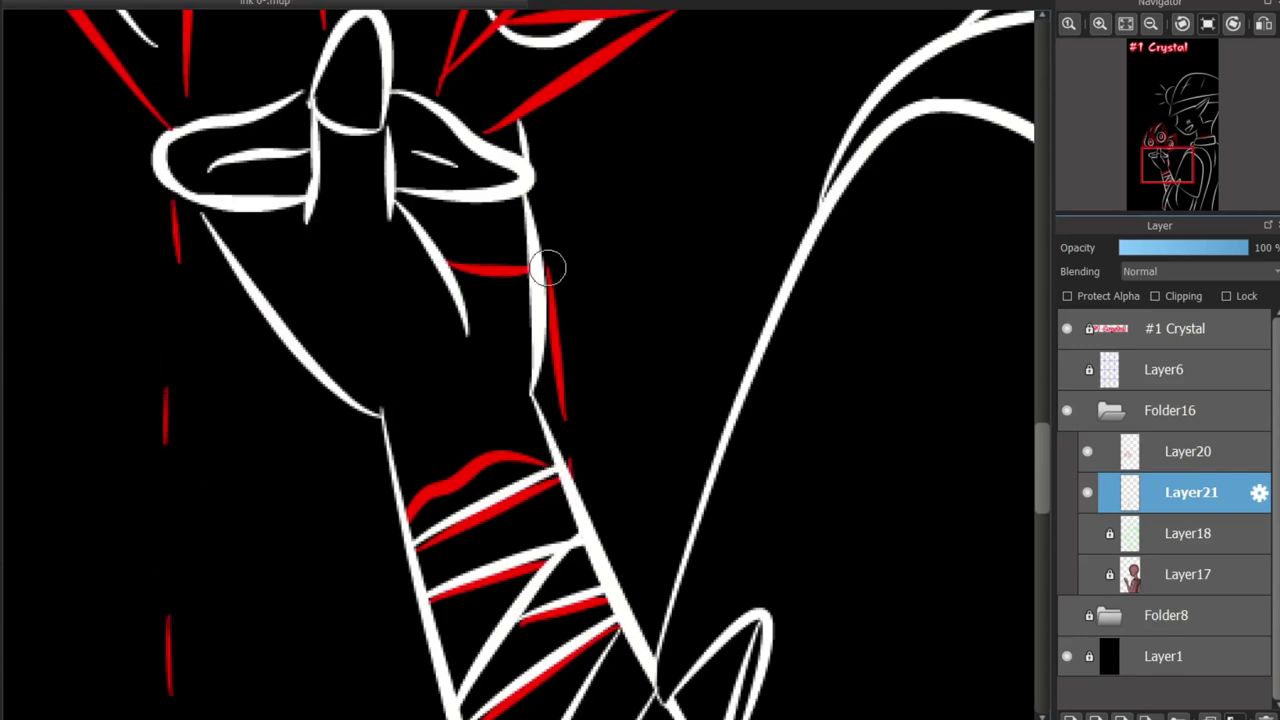
Ink a red shadow stroke along the inner right edge of the raised thumb
{"action": "scroll", "coordinate": [934, 472], "scroll_direction": "up", "scroll_amount": 8}
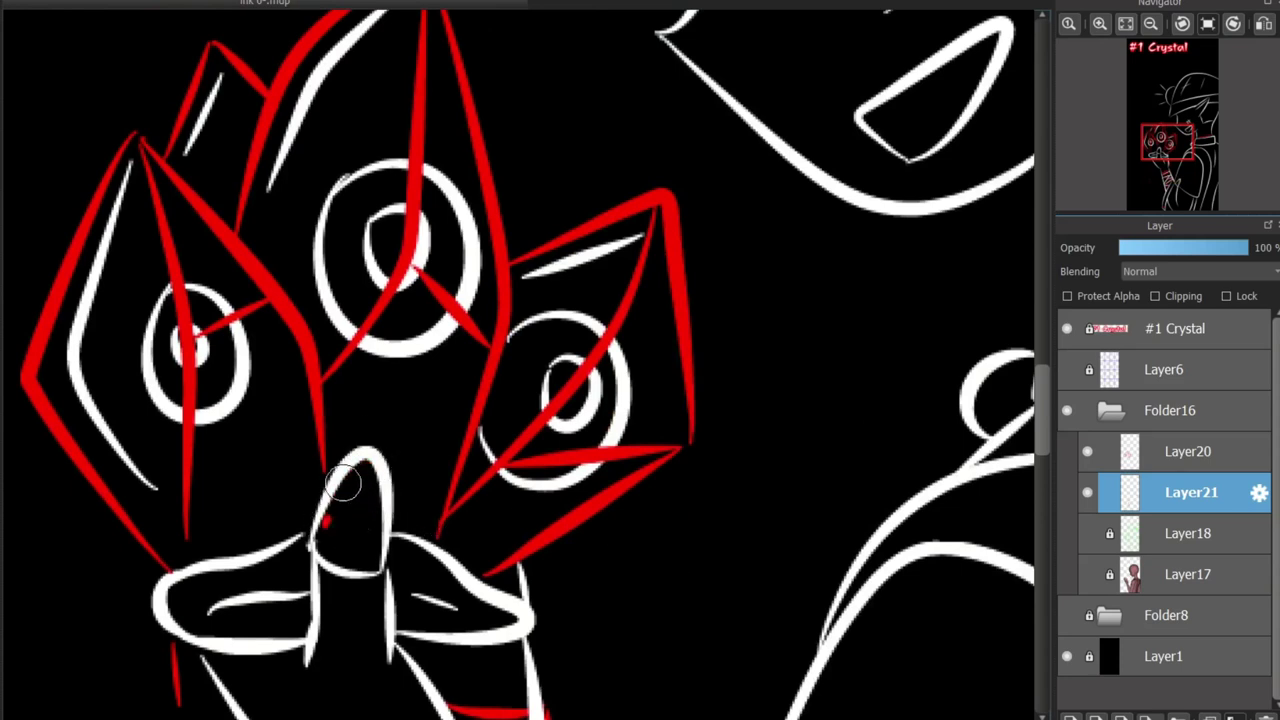
{"action": "mouse_move", "coordinate": [324, 526]}
{"action": "left_mouse_down"}
{"action": "mouse_move", "coordinate": [376, 464]}
{"action": "mouse_move", "coordinate": [383, 562]}
{"action": "left_mouse_up"}
{"action": "key", "text": "ctrl+z"}
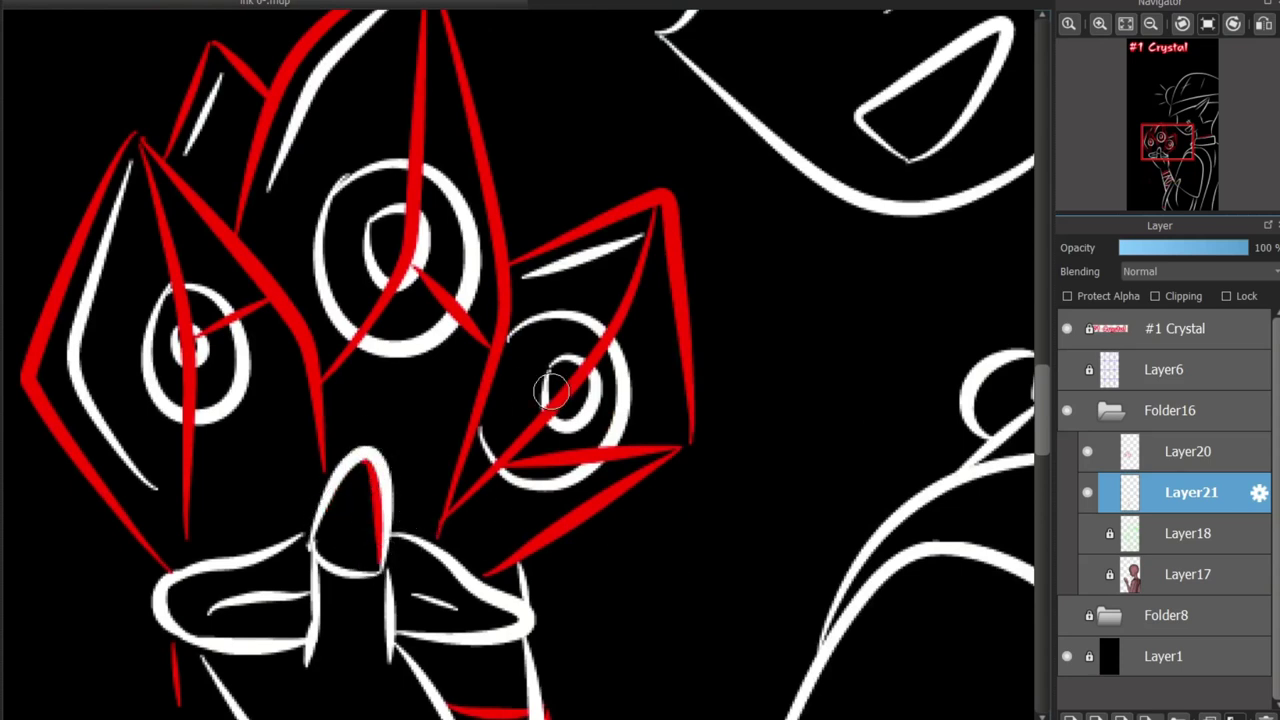
Merge Layer20 with Layer21 and add a new empty layer directly below the merged line art
{"action": "scroll", "coordinate": [551, 392], "scroll_direction": "down", "scroll_amount": 3}
{"action": "scroll", "coordinate": [551, 392], "scroll_direction": "up", "scroll_amount": 3}
{"action": "scroll", "coordinate": [551, 392], "scroll_direction": "down", "scroll_amount": 3}
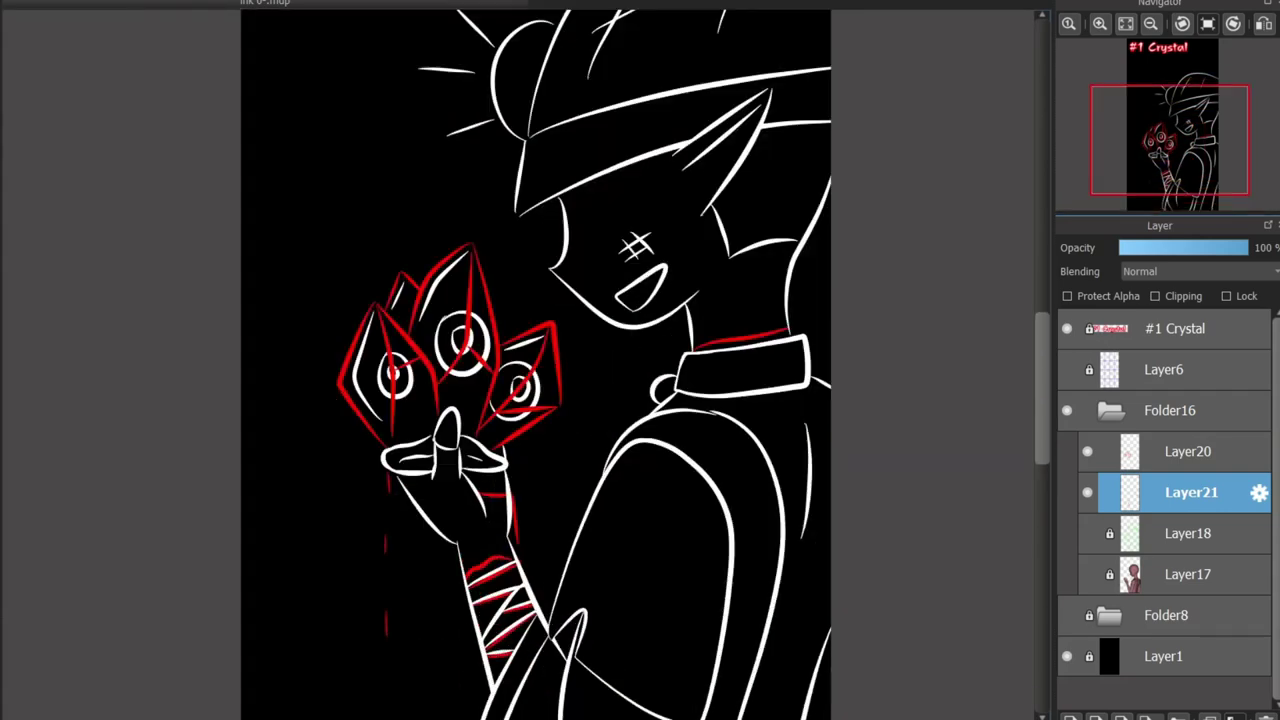
{"action": "scroll", "coordinate": [460, 580], "scroll_direction": "down", "scroll_amount": 2}
{"action": "scroll", "coordinate": [466, 613], "scroll_direction": "up", "scroll_amount": 2}
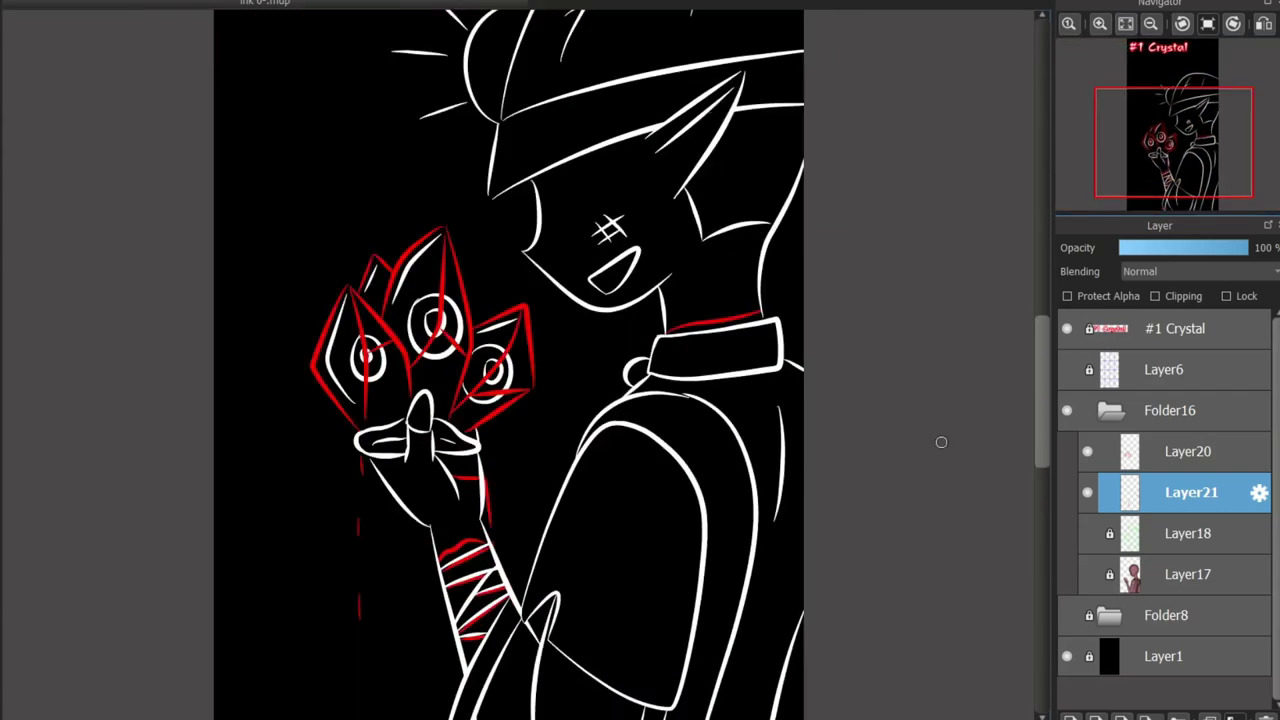
{"action": "scroll", "coordinate": [510, 390], "scroll_direction": "down", "scroll_amount": 2}
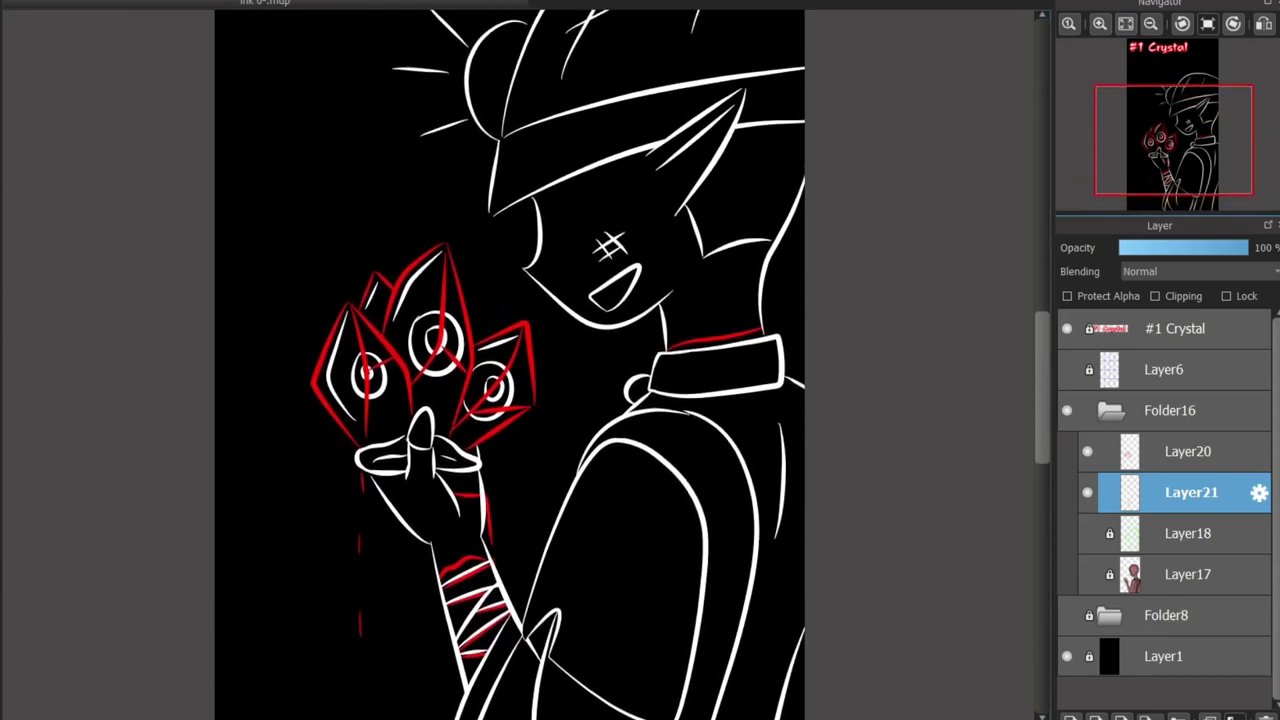
{"action": "scroll", "coordinate": [510, 390], "scroll_direction": "up", "scroll_amount": 1}
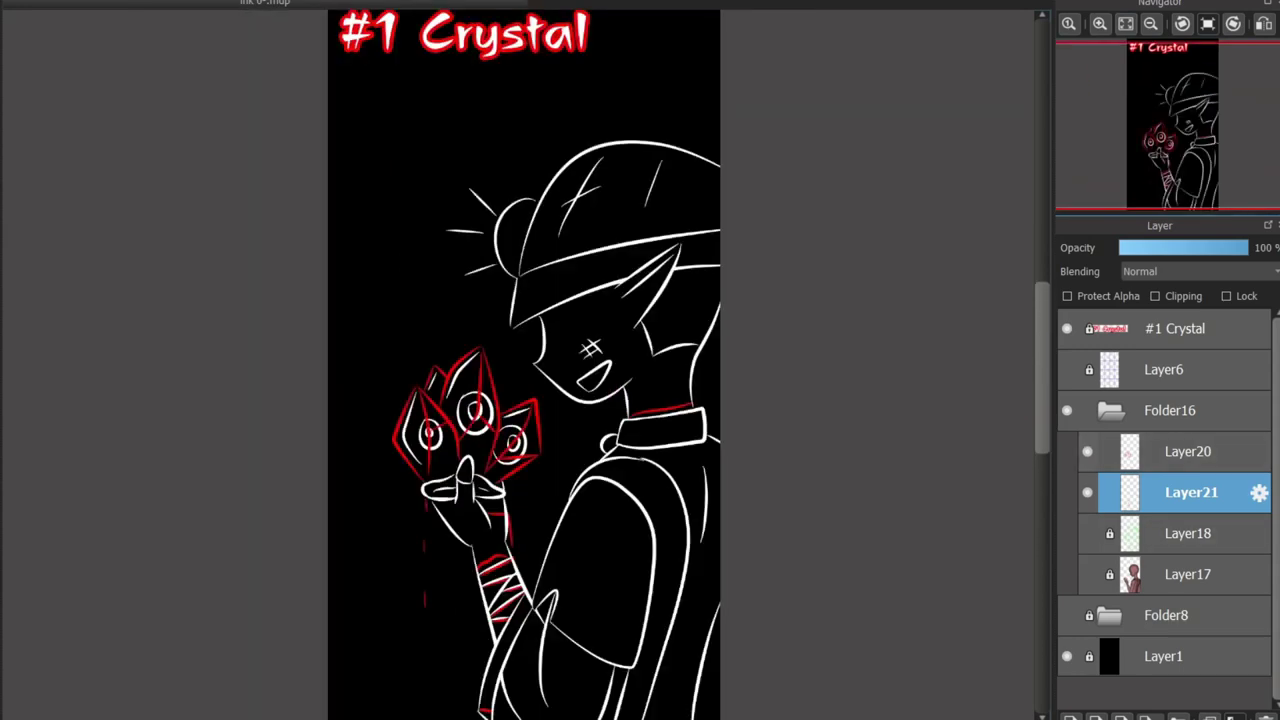
{"action": "key", "text": "ctrl+e"}
{"action": "key", "text": "ctrl+shift+n"}
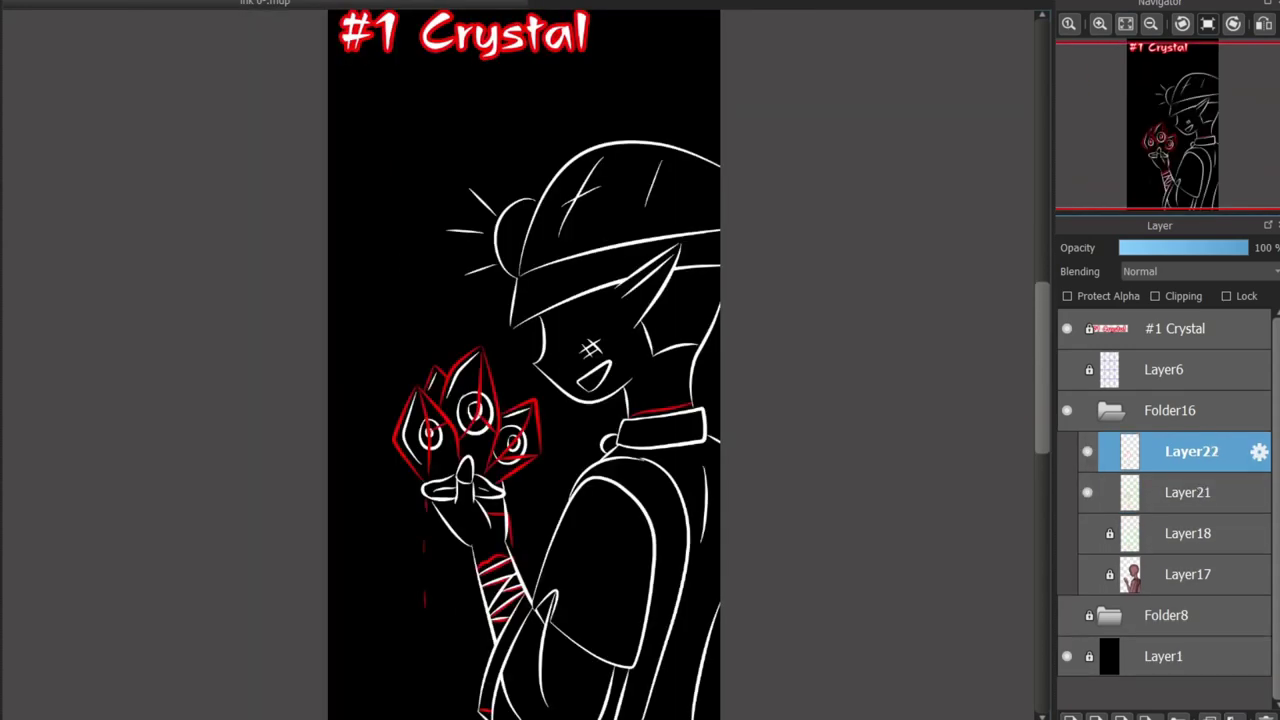
{"action": "key", "text": "ctrl+Down"}
Outline two overlapping red crystals, open at their base, in the empty background to the left of the hat
{"action": "key", "text": "ctrl+plus"}
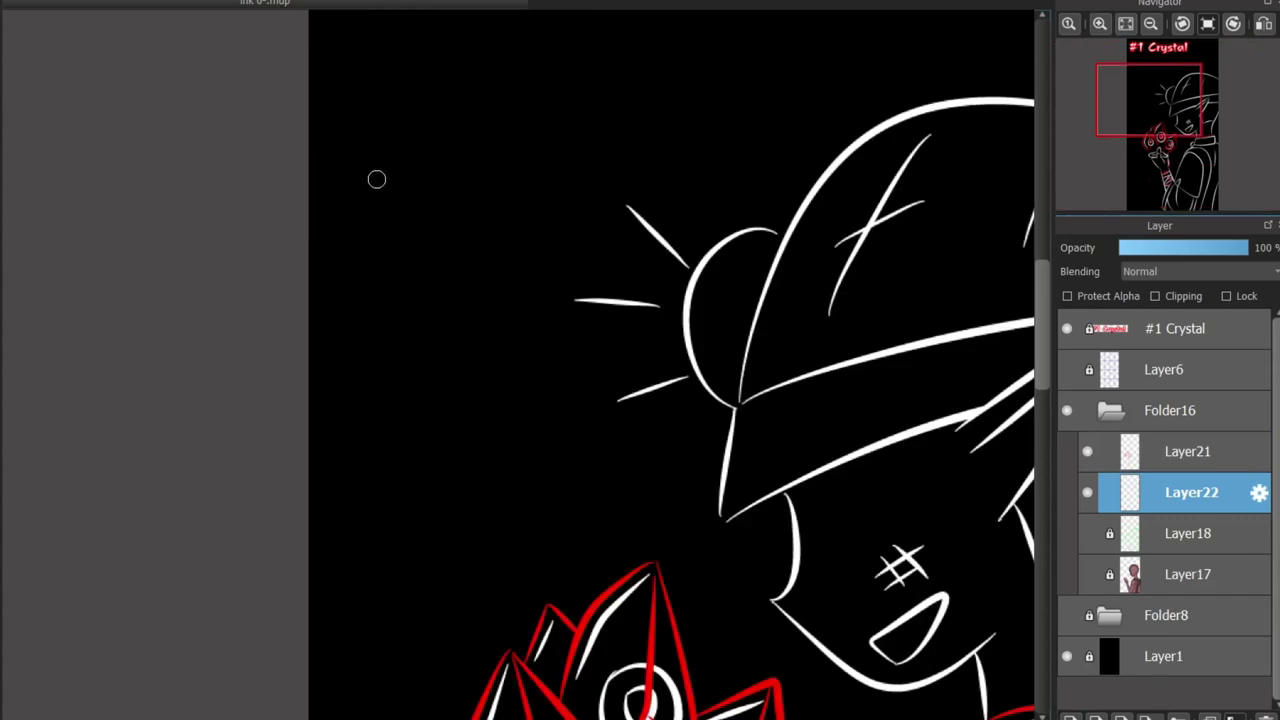
{"action": "left_click_drag", "start_coordinate": [376, 179], "coordinate": [574, 178]}
{"action": "mouse_move", "coordinate": [378, 236]}
{"action": "left_mouse_down"}
{"action": "mouse_move", "coordinate": [571, 191]}
{"action": "mouse_move", "coordinate": [512, 238]}
{"action": "mouse_move", "coordinate": [380, 243]}
{"action": "left_mouse_up"}
{"action": "key", "text": "ctrl+z"}
{"action": "key", "text": "ctrl+z"}
{"action": "key", "text": "ctrl+z"}
{"action": "key", "text": "ctrl+z"}
{"action": "left_click_drag", "start_coordinate": [577, 184], "coordinate": [430, 229]}
{"action": "mouse_move", "coordinate": [470, 300]}
{"action": "left_mouse_down"}
{"action": "mouse_move", "coordinate": [374, 249]}
{"action": "mouse_move", "coordinate": [497, 300]}
{"action": "left_mouse_up"}
{"action": "key", "text": "ctrl+z"}
{"action": "key", "text": "ctrl+z"}
{"action": "mouse_move", "coordinate": [478, 235]}
{"action": "left_mouse_down"}
{"action": "mouse_move", "coordinate": [471, 312]}
{"action": "mouse_move", "coordinate": [448, 322]}
{"action": "mouse_move", "coordinate": [414, 286]}
{"action": "left_mouse_up"}
{"action": "key", "text": "ctrl+z"}
{"action": "key", "text": "ctrl+z"}
{"action": "mouse_move", "coordinate": [375, 243]}
{"action": "left_mouse_down"}
{"action": "mouse_move", "coordinate": [460, 294]}
{"action": "mouse_move", "coordinate": [495, 298]}
{"action": "left_mouse_up"}
{"action": "key", "text": "ctrl+z"}
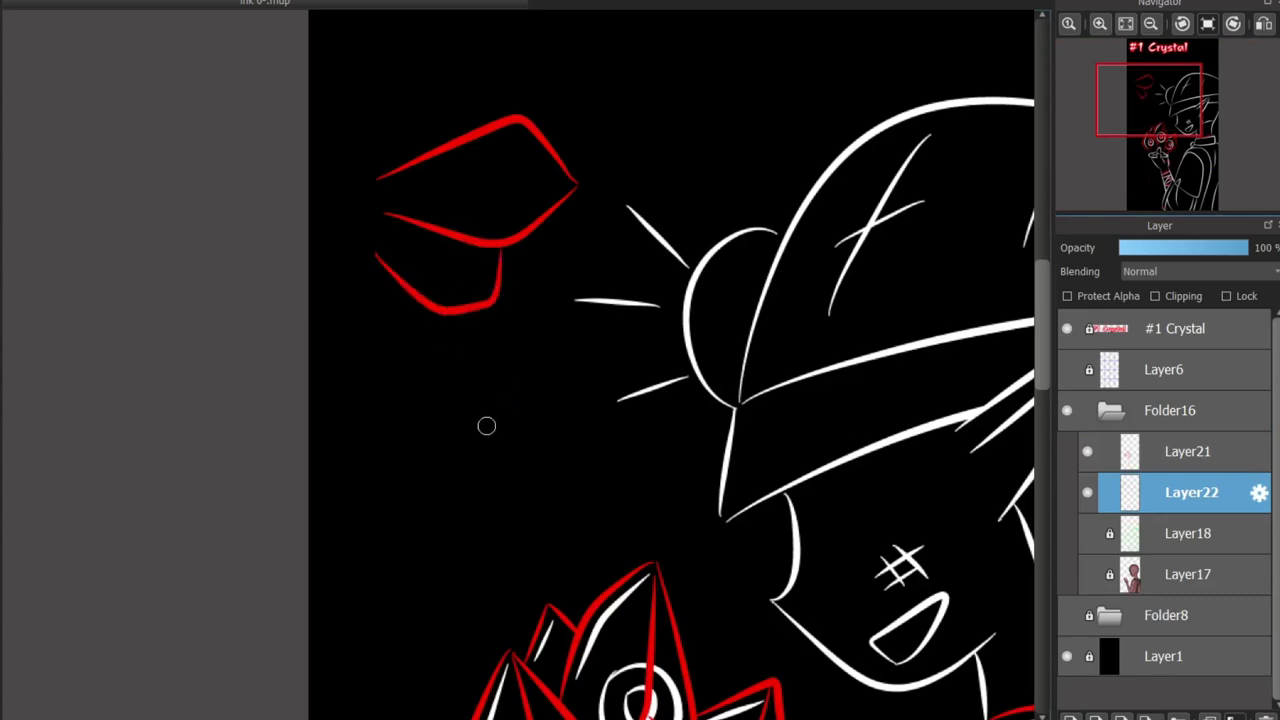
Outline more red crystals at the canvas's left edge: one above the crystal cluster and an overlapping pair beside the forearm
{"action": "left_click_drag", "start_coordinate": [388, 456], "coordinate": [444, 504]}
{"action": "key", "text": "ctrl+z"}
{"action": "mouse_move", "coordinate": [323, 523]}
{"action": "left_mouse_down"}
{"action": "mouse_move", "coordinate": [363, 480]}
{"action": "mouse_move", "coordinate": [426, 495]}
{"action": "left_mouse_up"}
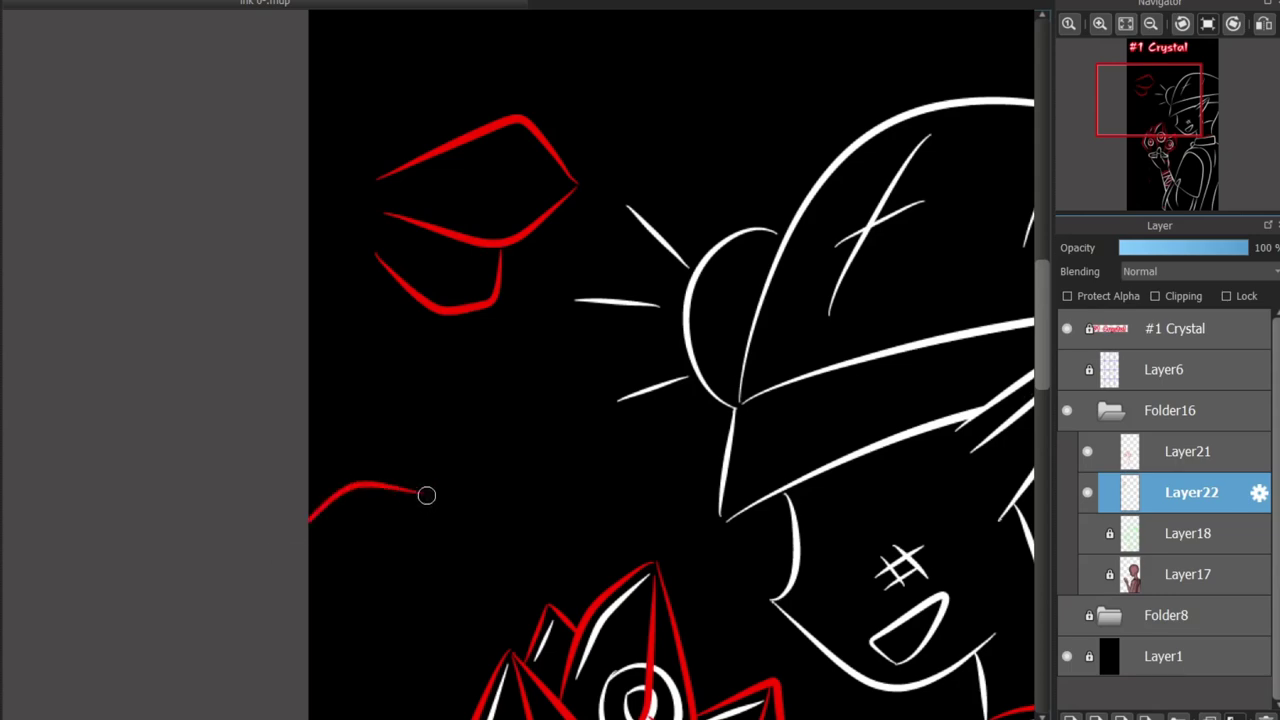
{"action": "scroll", "coordinate": [788, 393], "scroll_direction": "down", "scroll_amount": 8}
{"action": "mouse_move", "coordinate": [133, 343]}
{"action": "left_mouse_down"}
{"action": "mouse_move", "coordinate": [304, 331]}
{"action": "mouse_move", "coordinate": [126, 389]}
{"action": "left_mouse_up"}
{"action": "left_click_drag", "start_coordinate": [205, 244], "coordinate": [135, 310]}
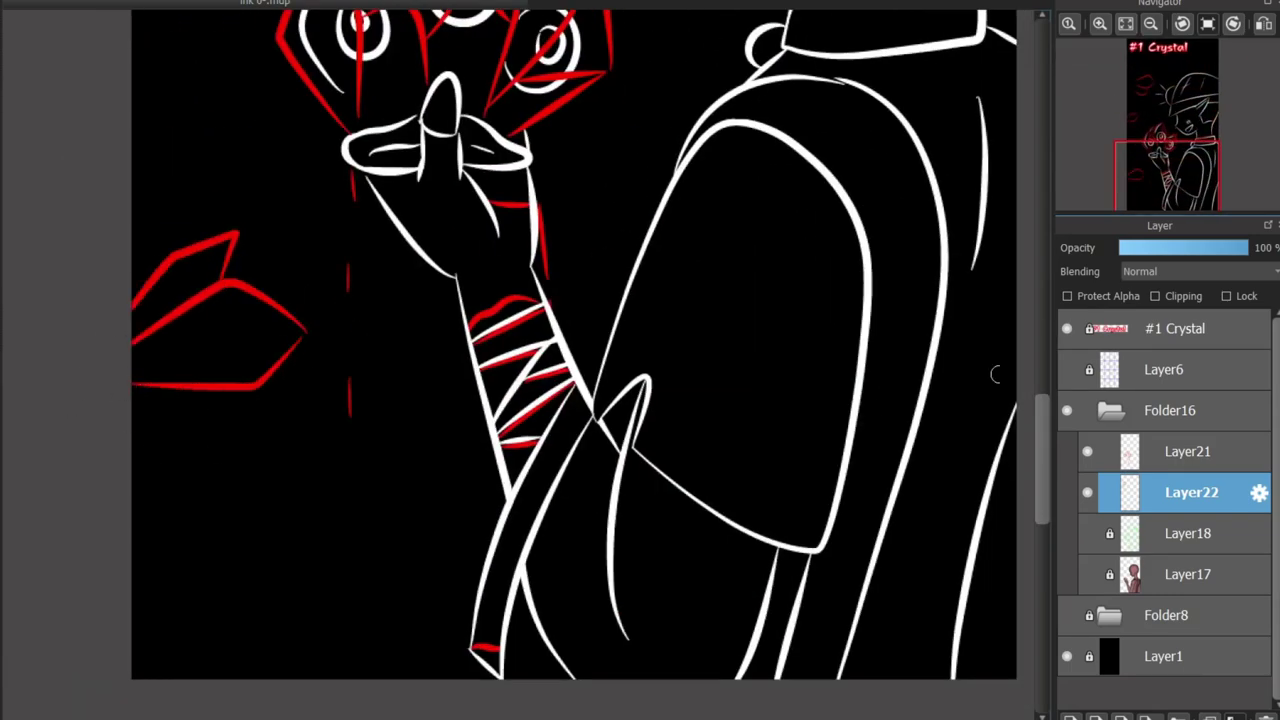
Ink a curved white line along the open base of the two crystals beside the hat
{"action": "scroll", "coordinate": [574, 364], "scroll_direction": "up", "scroll_amount": 8}
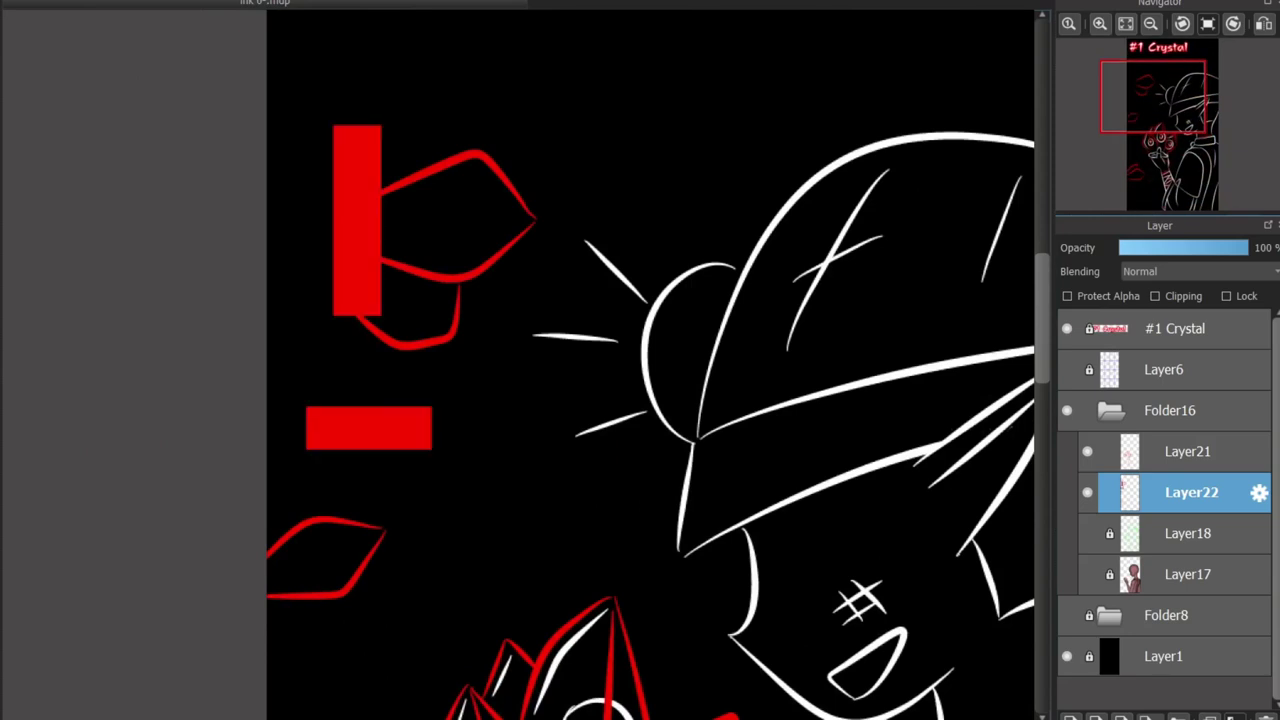
{"action": "left_click_drag", "start_coordinate": [356, 158], "coordinate": [336, 287]}
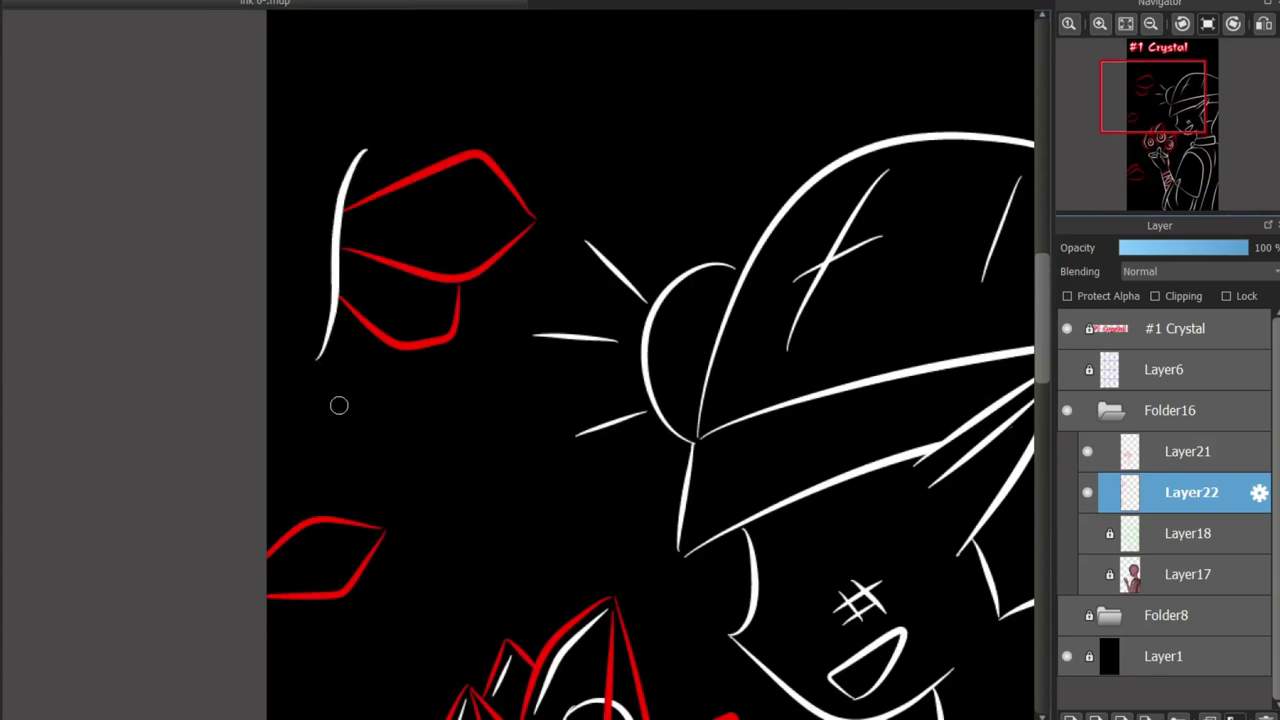
{"action": "scroll", "coordinate": [285, 565], "scroll_direction": "down", "scroll_amount": 3}
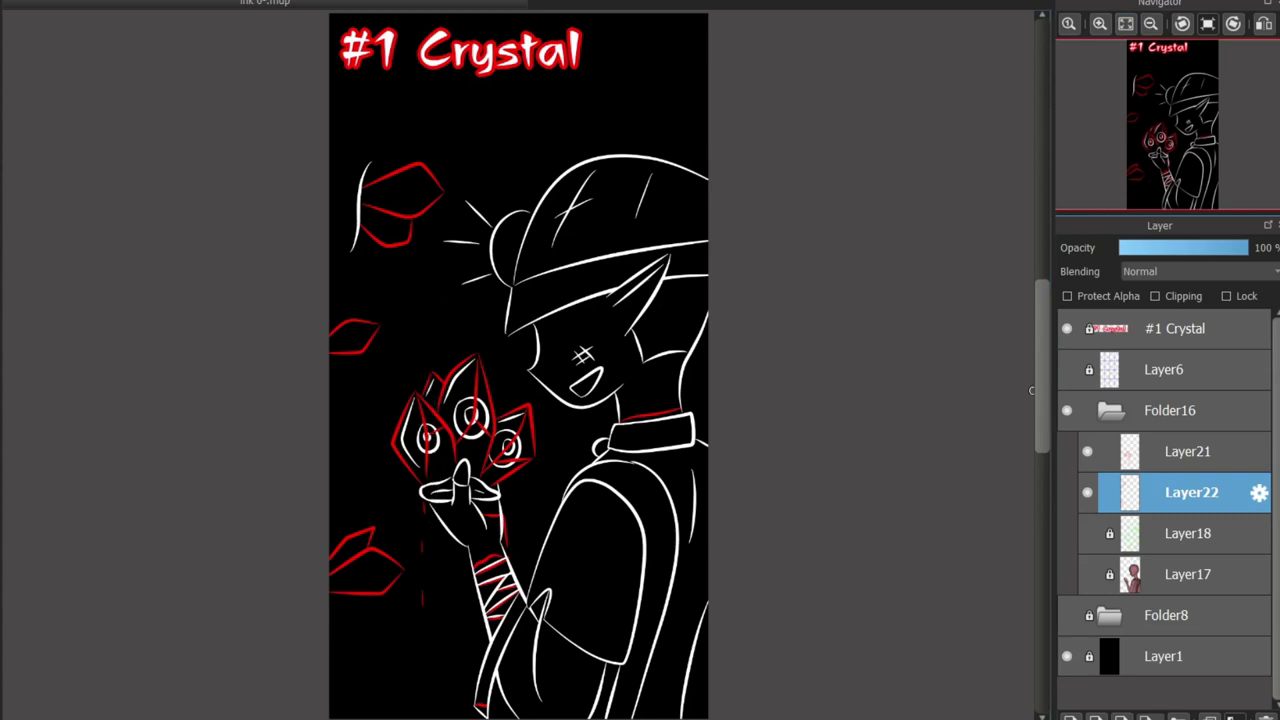
Ink white highlight lines just inside the upper edges of the main background crystals
{"action": "scroll", "coordinate": [1031, 390], "scroll_direction": "down", "scroll_amount": 3}
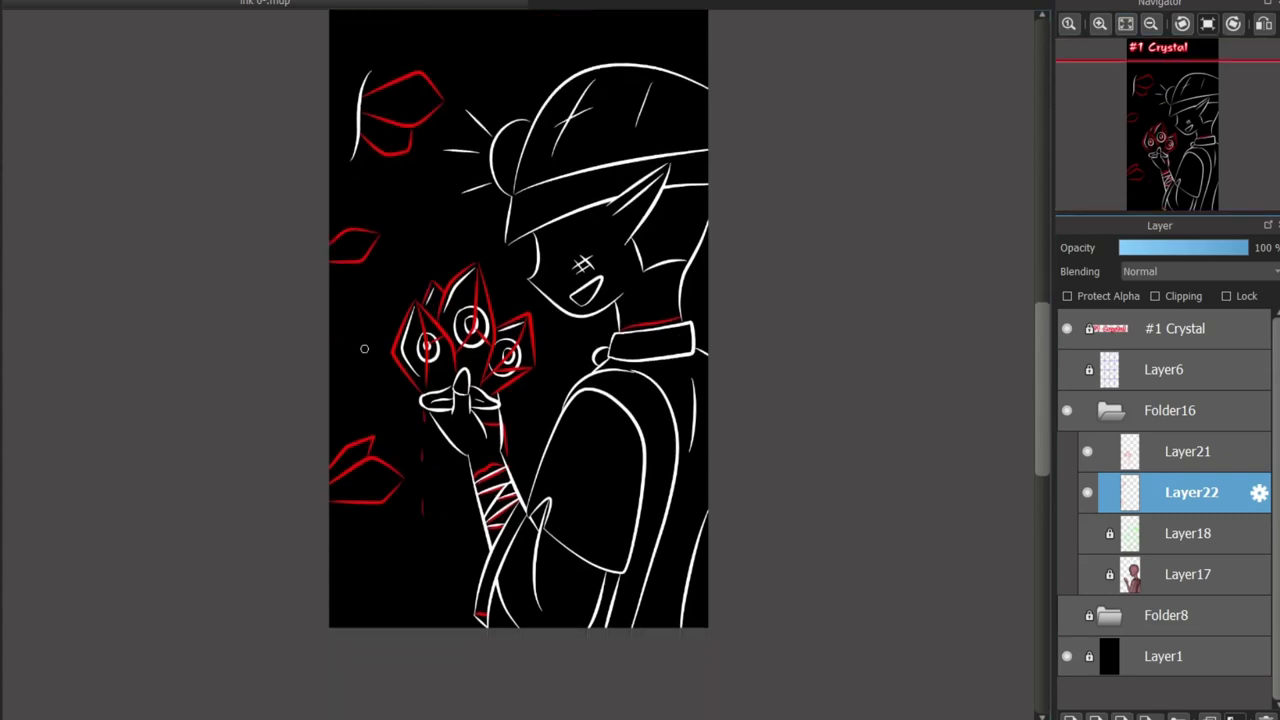
{"action": "scroll", "coordinate": [335, 475], "scroll_direction": "up", "scroll_amount": 4}
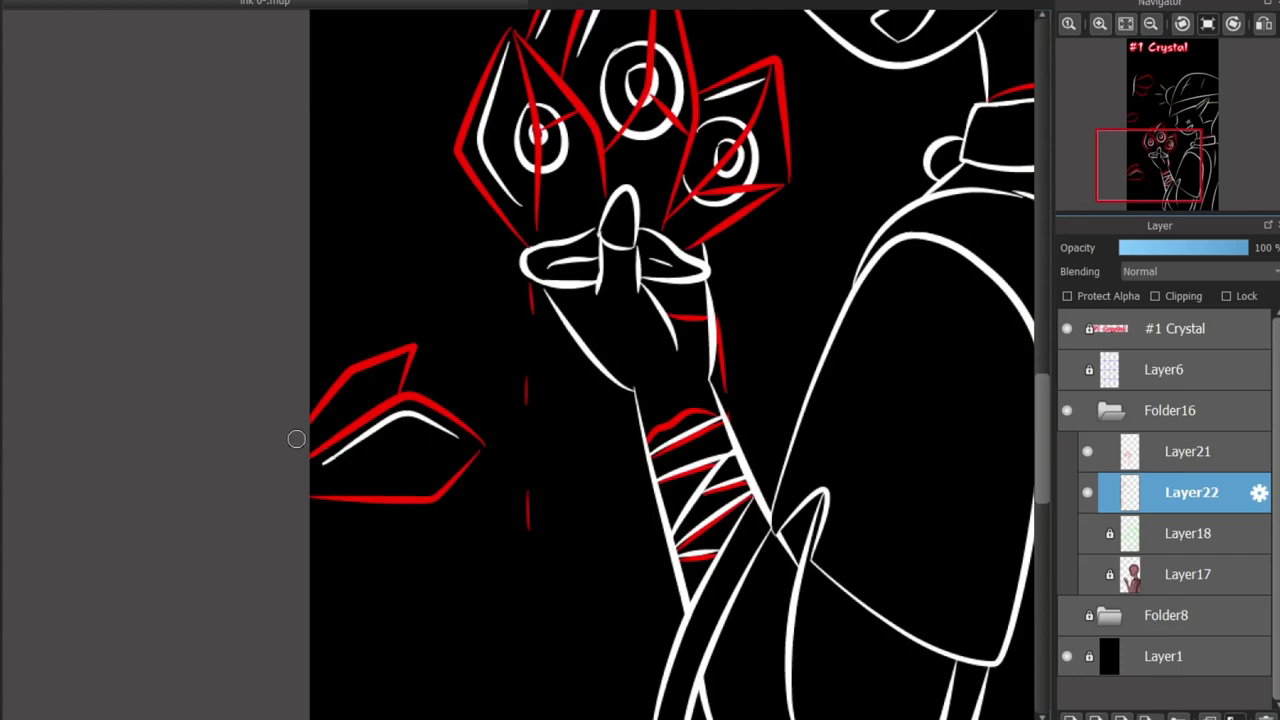
{"action": "scroll", "coordinate": [525, 400], "scroll_direction": "up", "scroll_amount": 5}
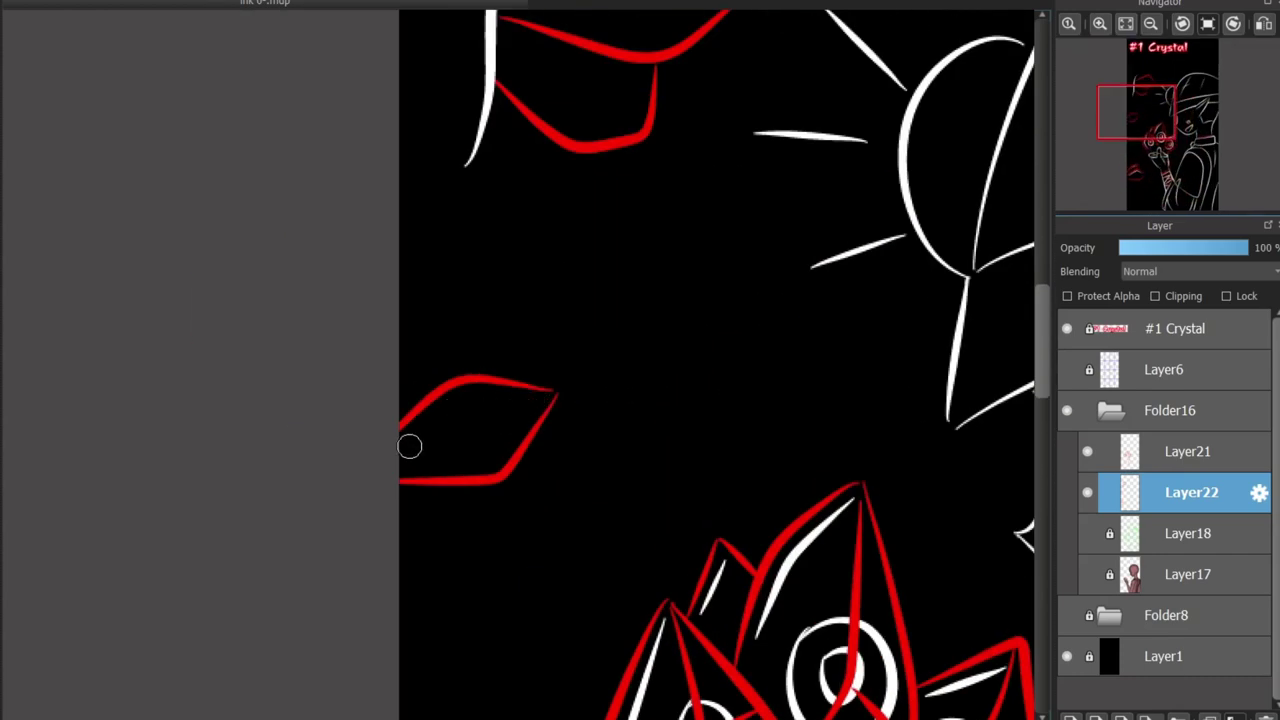
{"action": "scroll", "coordinate": [397, 190], "scroll_direction": "up", "scroll_amount": 2}
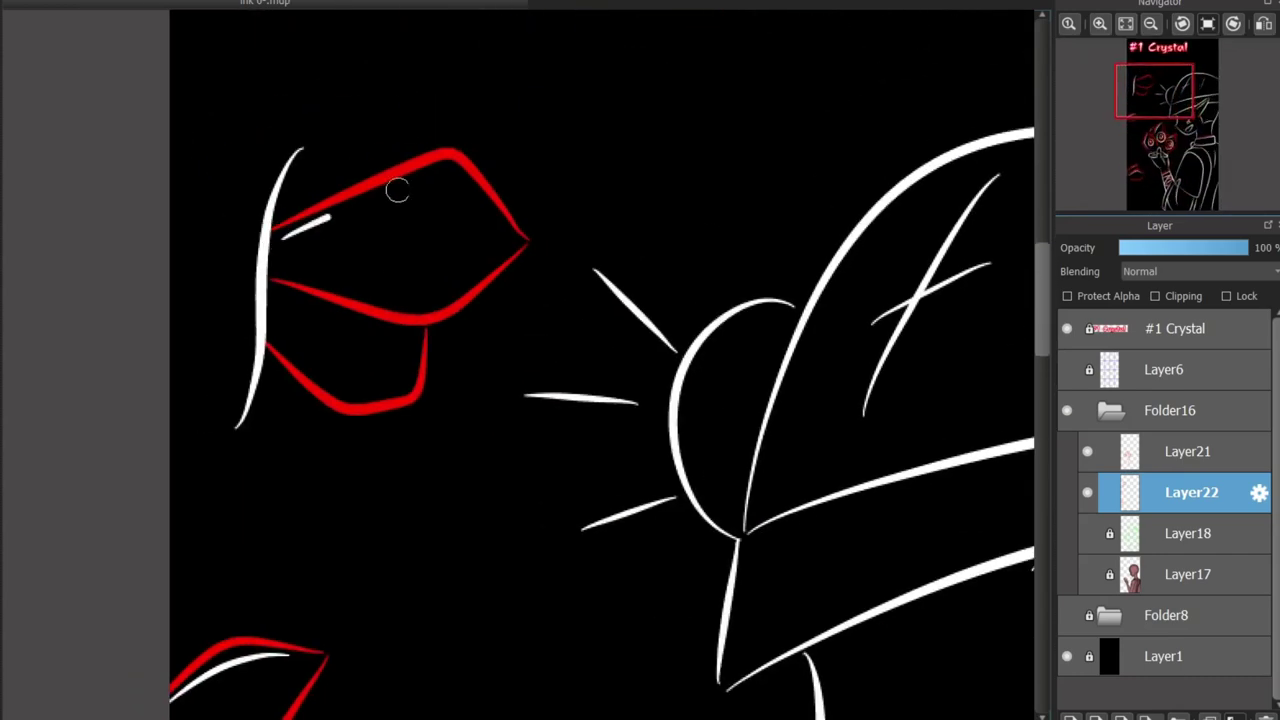
{"action": "left_click_drag", "start_coordinate": [397, 190], "coordinate": [505, 236]}
{"action": "key", "text": "ctrl+z"}
{"action": "key", "text": "ctrl+z"}
{"action": "left_click_drag", "start_coordinate": [298, 240], "coordinate": [497, 225]}
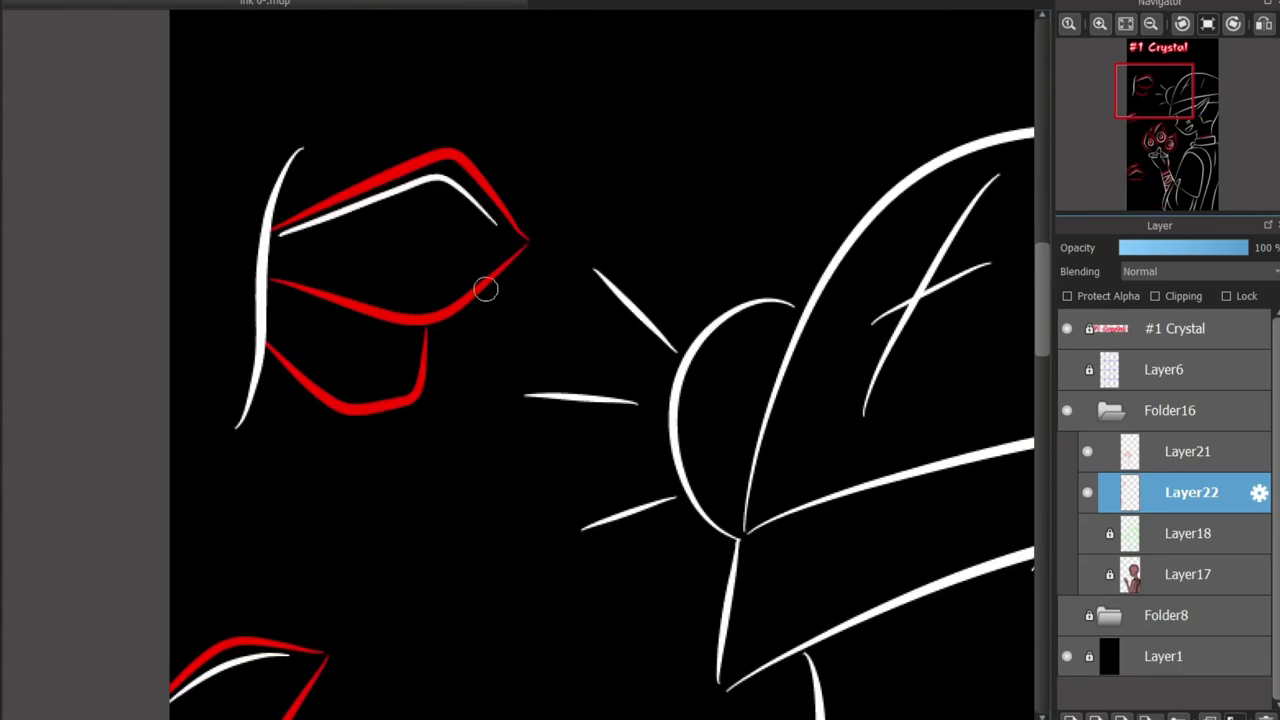
Undo the last stroke, add a new layer for the crystal eyes and place it directly below Layer22
{"action": "key", "text": "ctrl+z"}
{"action": "scroll", "coordinate": [788, 393], "scroll_direction": "down", "scroll_amount": 3}
{"action": "scroll", "coordinate": [979, 451], "scroll_direction": "up", "scroll_amount": 3}
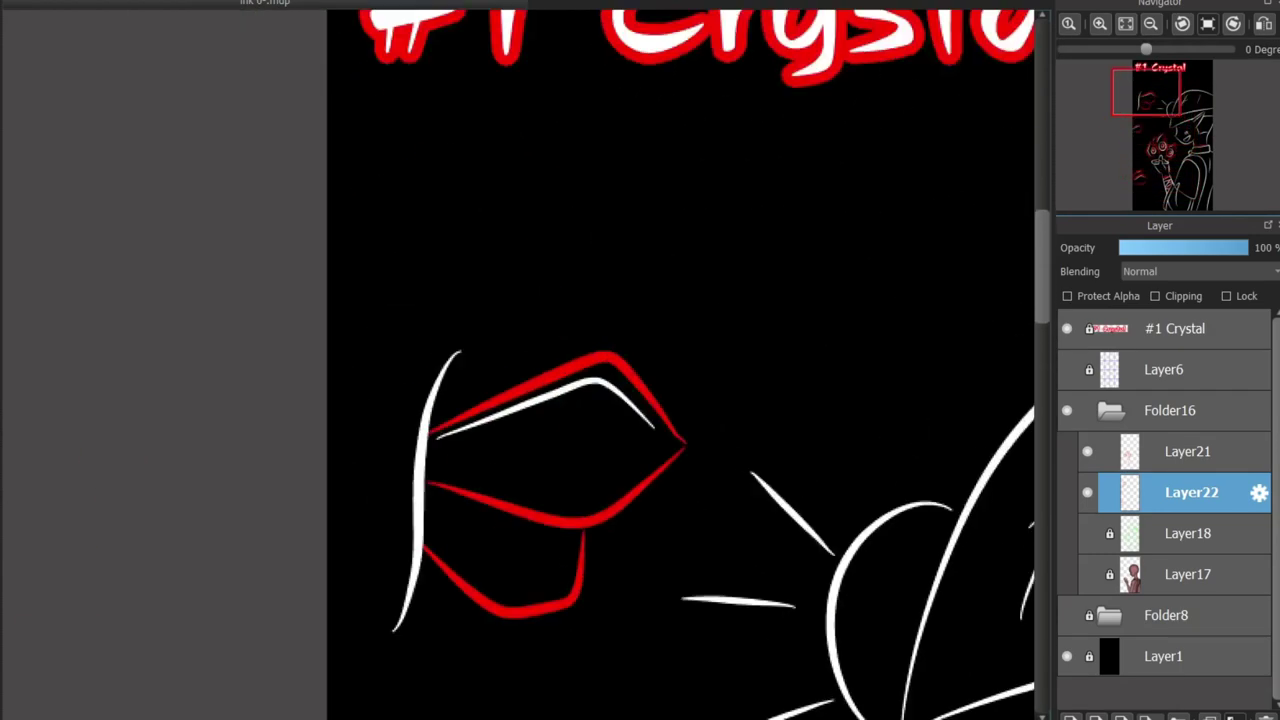
{"action": "scroll", "coordinate": [979, 451], "scroll_direction": "down", "scroll_amount": 3}
{"action": "scroll", "coordinate": [625, 465], "scroll_direction": "up", "scroll_amount": 4}
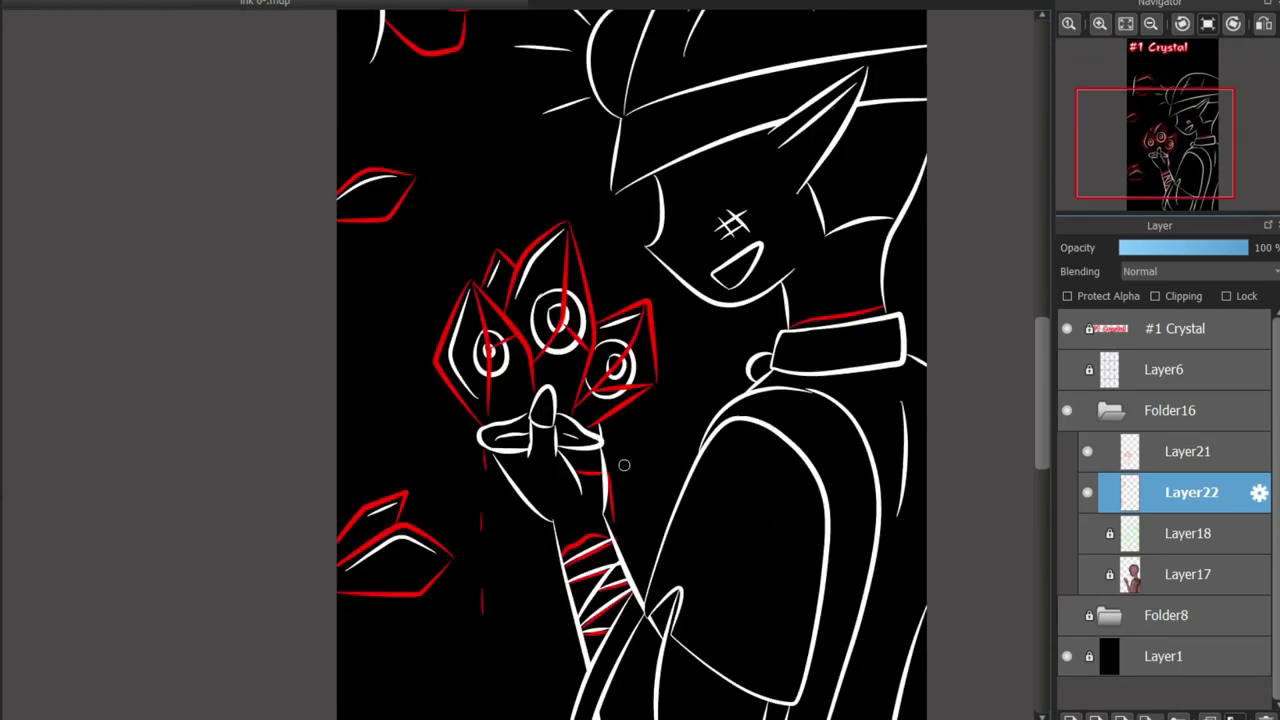
{"action": "left_click", "coordinate": [1070, 717]}
{"action": "left_click_drag", "start_coordinate": [1190, 492], "coordinate": [1190, 540]}
Ink a white eye of two nested ovals inside the large background crystal beside the forearm
{"action": "scroll", "coordinate": [352, 572], "scroll_direction": "up", "scroll_amount": 4}
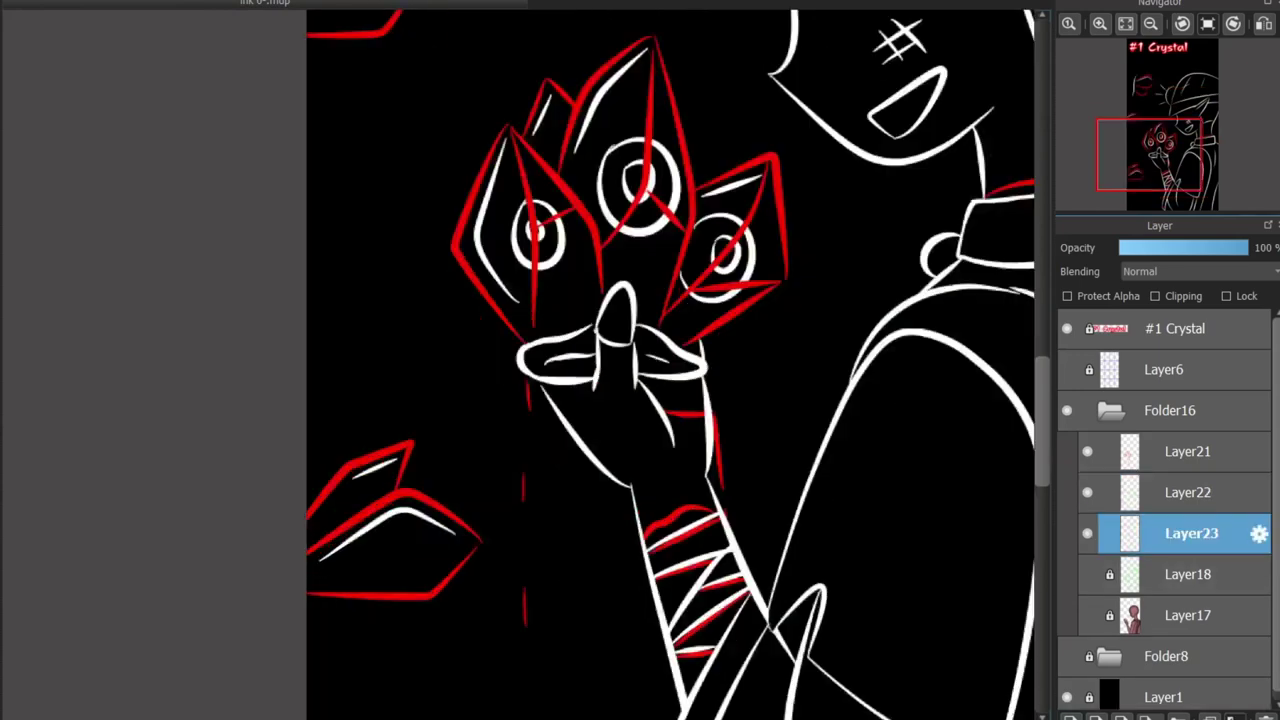
{"action": "mouse_move", "coordinate": [385, 457]}
{"action": "left_mouse_down"}
{"action": "mouse_move", "coordinate": [459, 517]}
{"action": "mouse_move", "coordinate": [410, 481]}
{"action": "mouse_move", "coordinate": [440, 540]}
{"action": "left_mouse_up"}
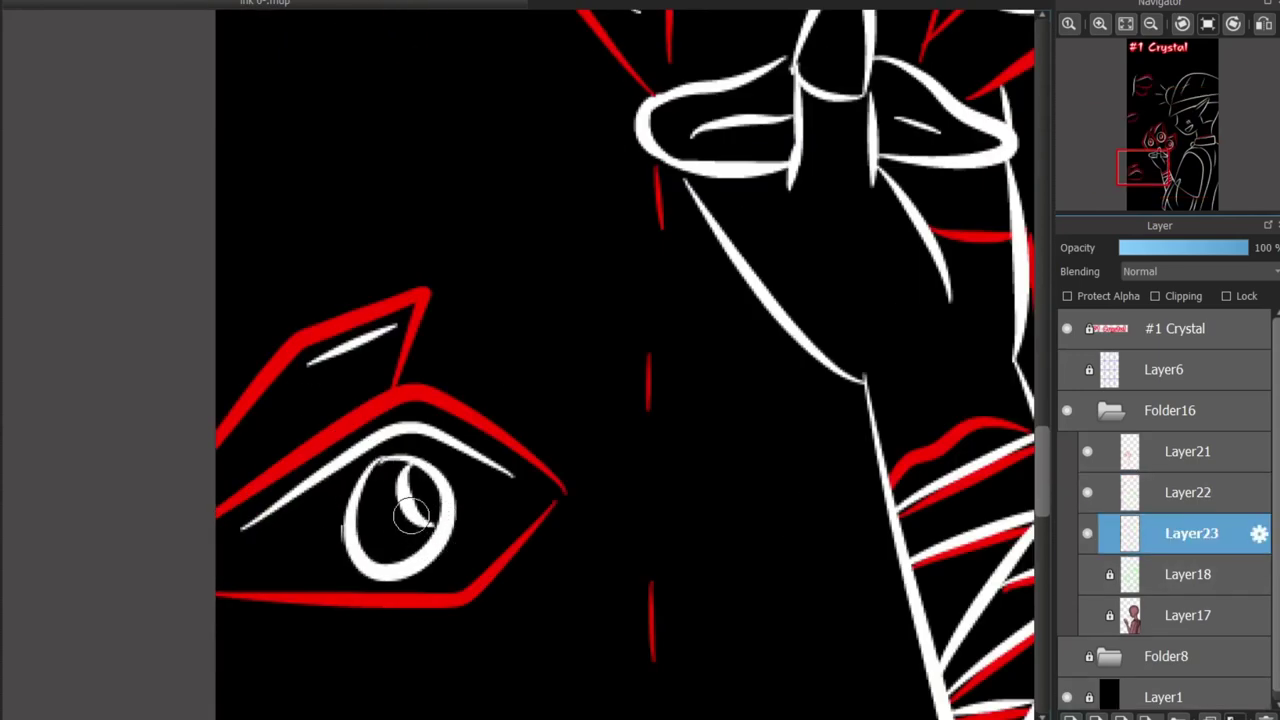
{"action": "key", "text": "ctrl+z"}
{"action": "left_click_drag", "start_coordinate": [380, 495], "coordinate": [374, 508]}
{"action": "key", "text": "ctrl+z"}
{"action": "left_click_drag", "start_coordinate": [400, 462], "coordinate": [430, 540]}
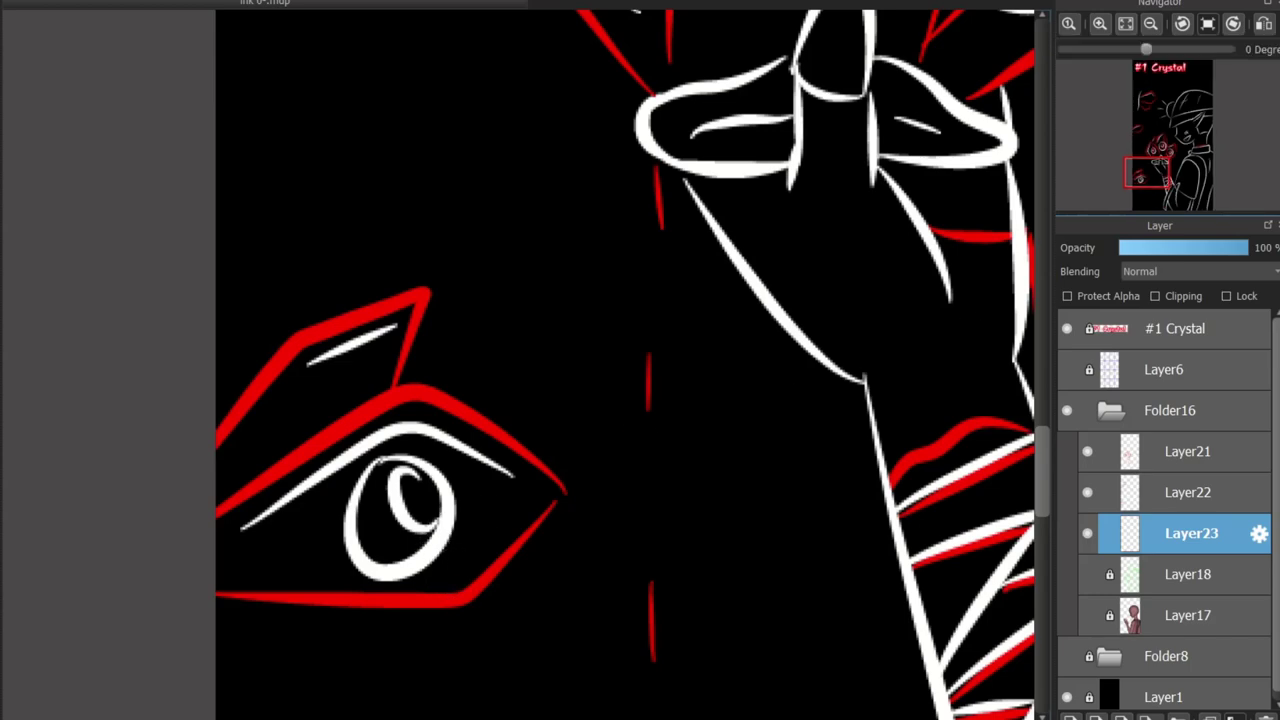
Ink a white double-ring eye inside the small background crystal at the canvas edge above the crystal cluster
{"action": "scroll", "coordinate": [440, 500], "scroll_direction": "up", "scroll_amount": 5}
{"action": "left_click_drag", "start_coordinate": [417, 435], "coordinate": [408, 378]}
{"action": "mouse_move", "coordinate": [460, 336]}
{"action": "left_mouse_down"}
{"action": "mouse_move", "coordinate": [500, 450]}
{"action": "mouse_move", "coordinate": [540, 305]}
{"action": "left_mouse_up"}
{"action": "scroll", "coordinate": [1023, 295], "scroll_direction": "down", "scroll_amount": 5}
Ink a white eye inside the larger crystal beside the hat, with an open outer ring and a smaller pupil ring
{"action": "scroll", "coordinate": [520, 360], "scroll_direction": "up", "scroll_amount": 5}
{"action": "key", "text": "ctrl+z"}
{"action": "left_click_drag", "start_coordinate": [467, 395], "coordinate": [525, 452]}
{"action": "mouse_move", "coordinate": [495, 300]}
{"action": "left_mouse_down"}
{"action": "mouse_move", "coordinate": [617, 424]}
{"action": "mouse_move", "coordinate": [597, 450]}
{"action": "mouse_move", "coordinate": [563, 425]}
{"action": "left_mouse_up"}
{"action": "key", "text": "ctrl+z"}
{"action": "key", "text": "ctrl+z"}
{"action": "mouse_move", "coordinate": [600, 345]}
{"action": "left_mouse_down"}
{"action": "mouse_move", "coordinate": [571, 428]}
{"action": "mouse_move", "coordinate": [609, 371]}
{"action": "mouse_move", "coordinate": [595, 428]}
{"action": "mouse_move", "coordinate": [534, 400]}
{"action": "mouse_move", "coordinate": [625, 412]}
{"action": "left_mouse_up"}
{"action": "key", "text": "ctrl+z"}
{"action": "key", "text": "ctrl+z"}
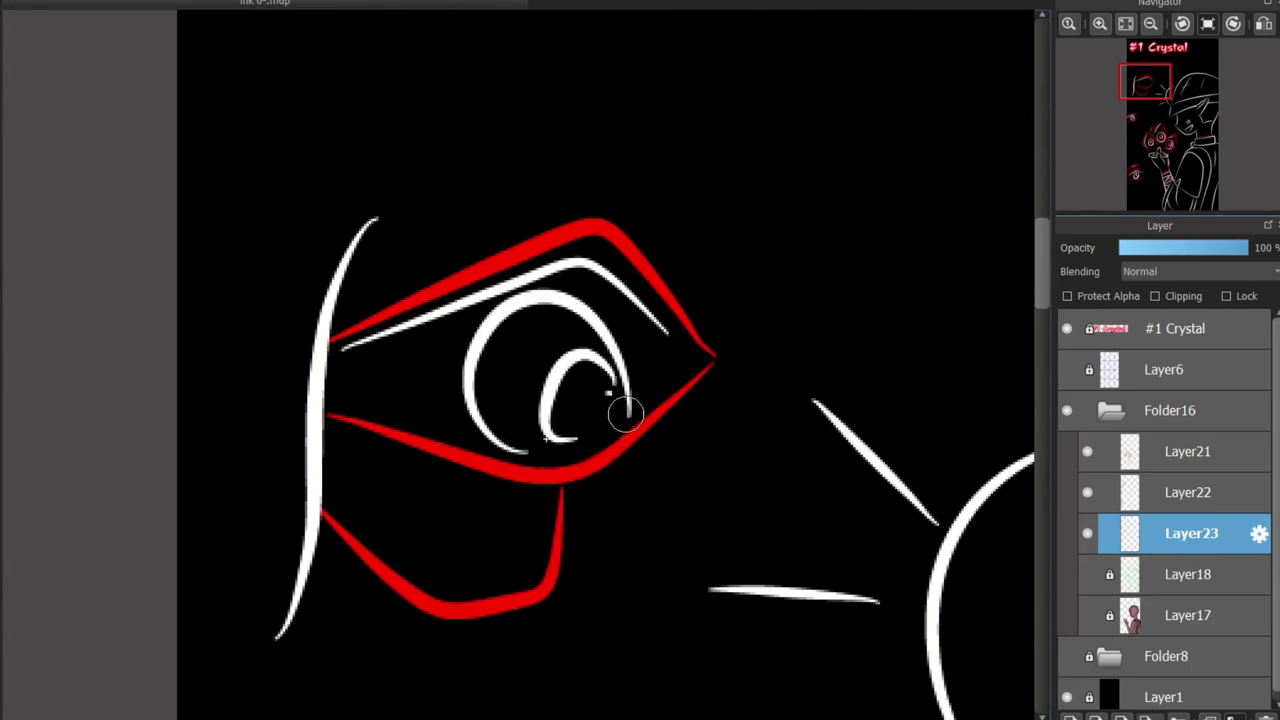
{"action": "key", "text": "ctrl+z"}
{"action": "left_click_drag", "start_coordinate": [600, 348], "coordinate": [619, 418]}
{"action": "key", "text": "ctrl+z"}
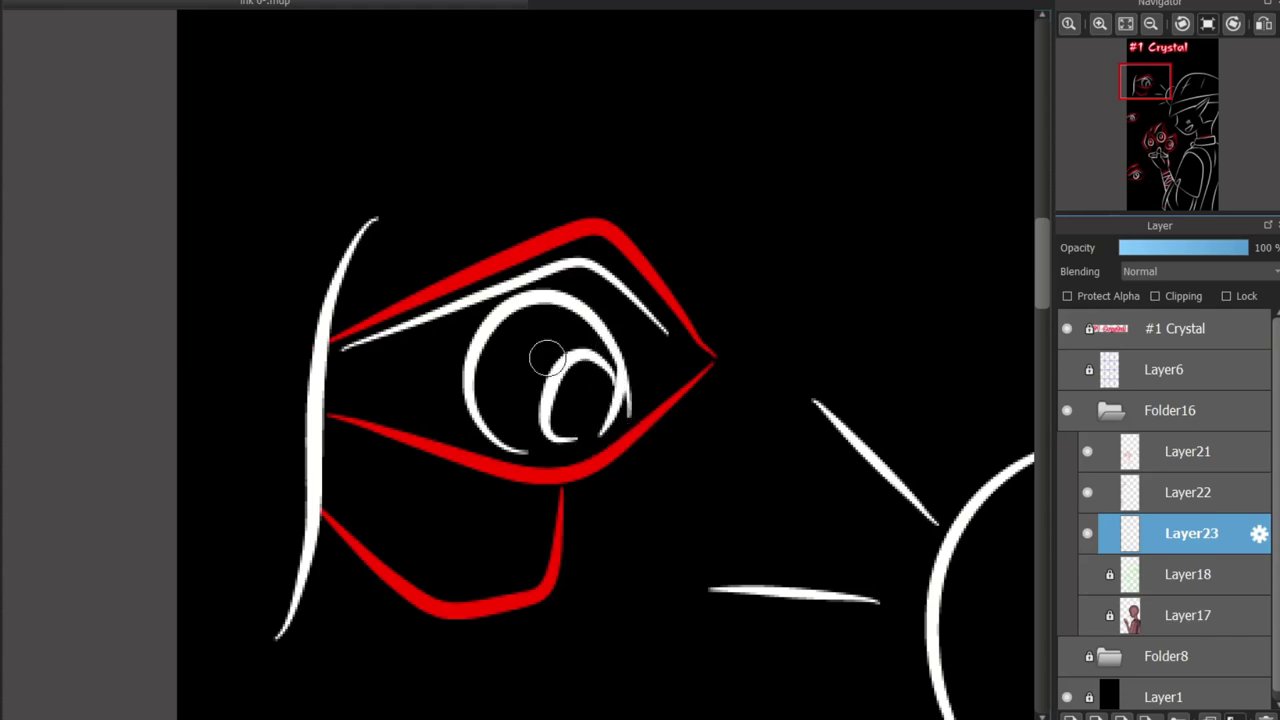
Examine the background crystal eyes against the whole composition, comparing them with the hand-held cluster and the character
{"action": "scroll", "coordinate": [547, 358], "scroll_direction": "down", "scroll_amount": 5}
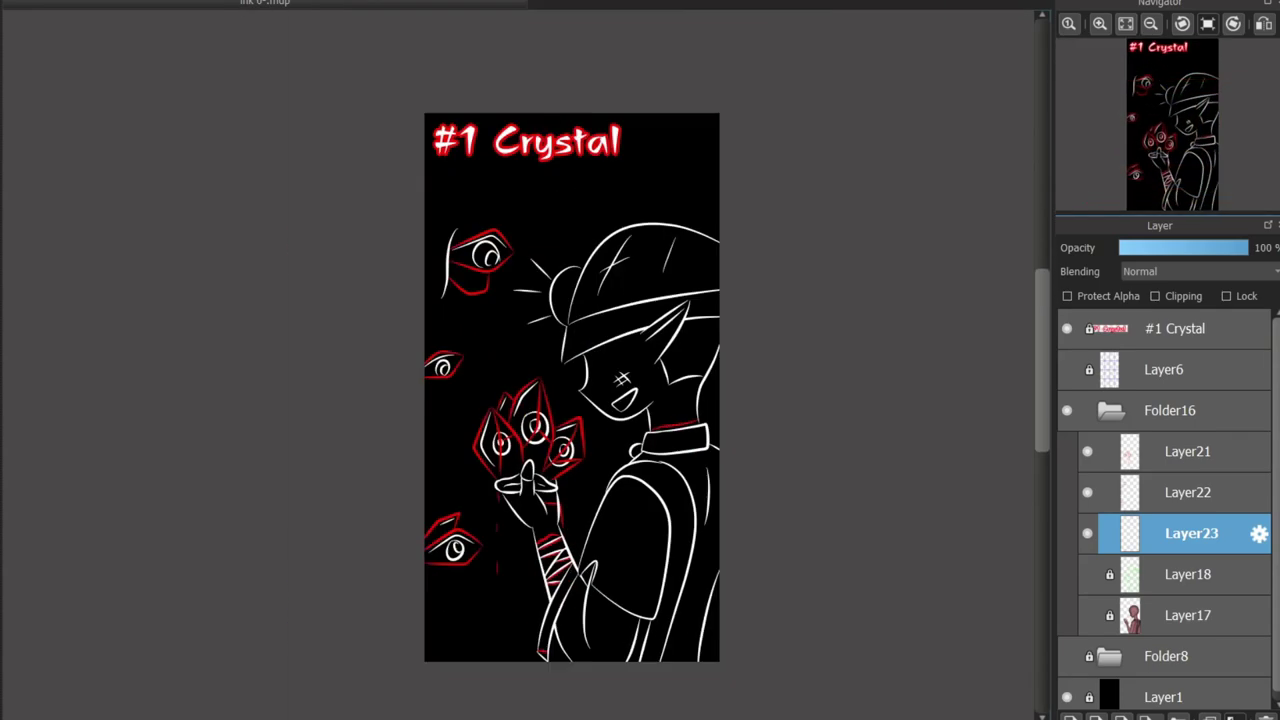
{"action": "scroll", "coordinate": [586, 529], "scroll_direction": "up", "scroll_amount": 3}
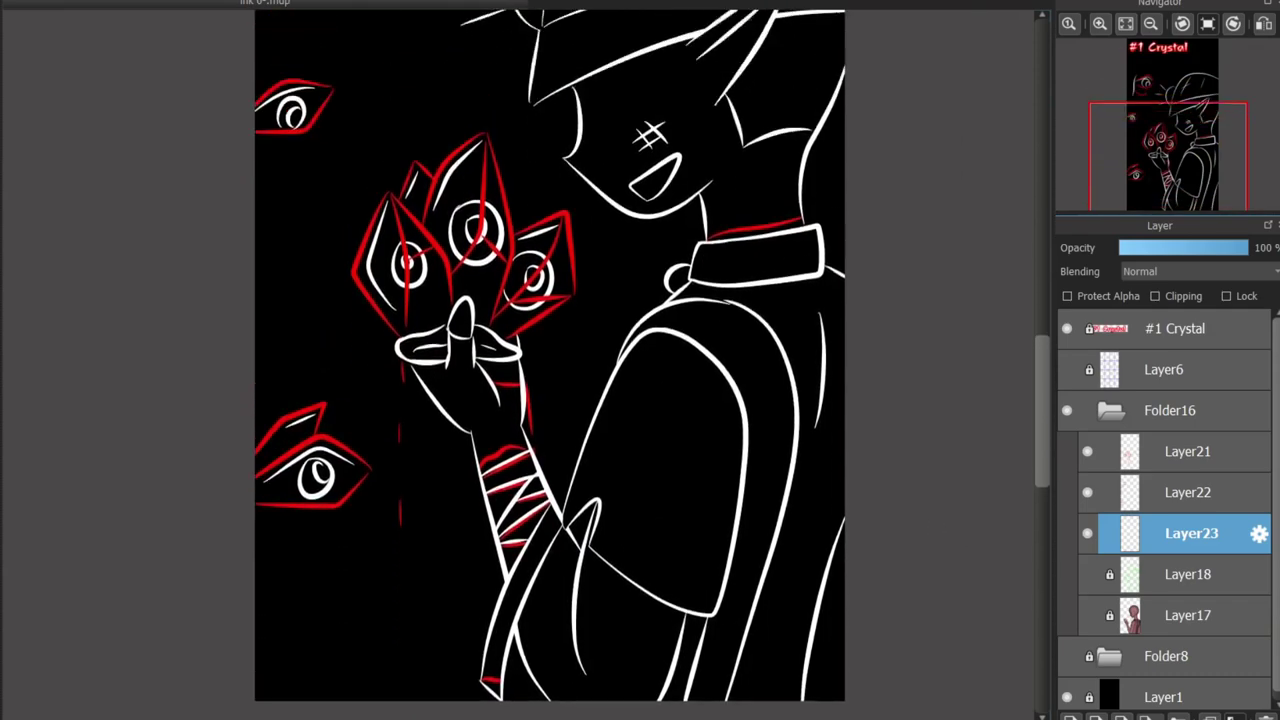
{"action": "scroll", "coordinate": [934, 448], "scroll_direction": "down", "scroll_amount": 1}
{"action": "scroll", "coordinate": [934, 448], "scroll_direction": "up", "scroll_amount": 1}
{"action": "scroll", "coordinate": [550, 360], "scroll_direction": "up", "scroll_amount": 4}
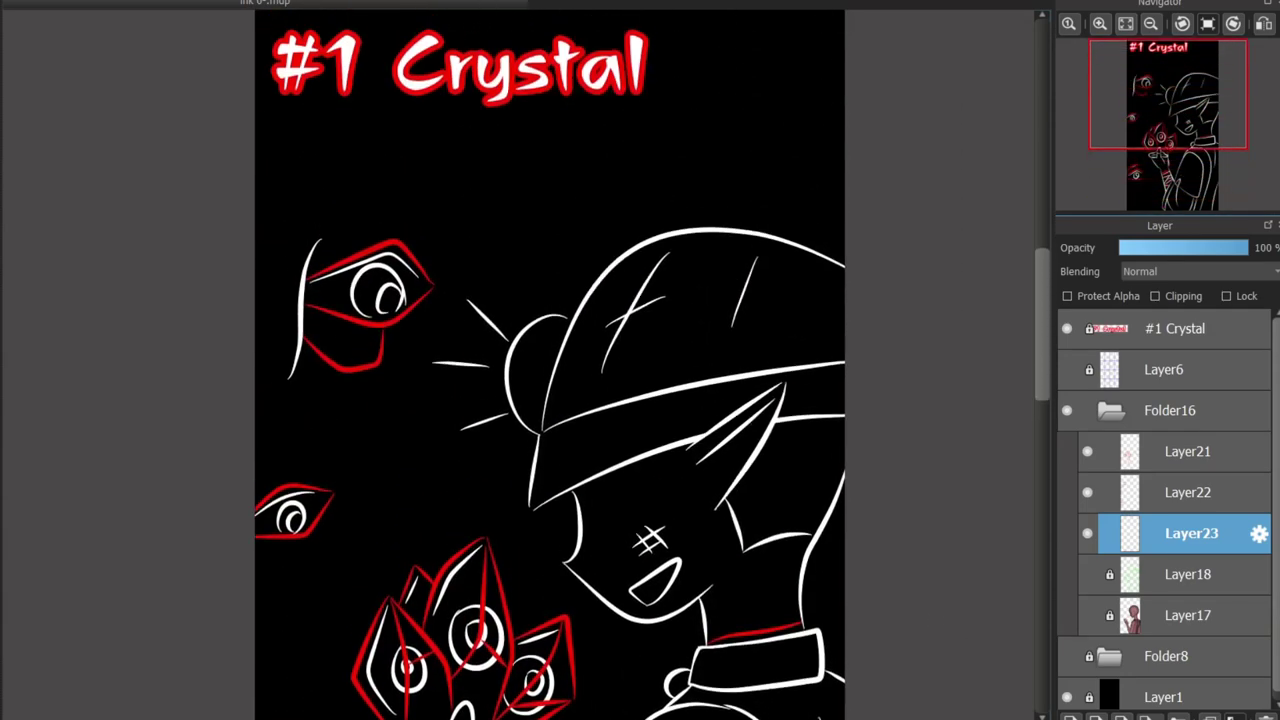
{"action": "scroll", "coordinate": [550, 360], "scroll_direction": "down", "scroll_amount": 3}
{"action": "scroll", "coordinate": [684, 572], "scroll_direction": "up", "scroll_amount": 2}
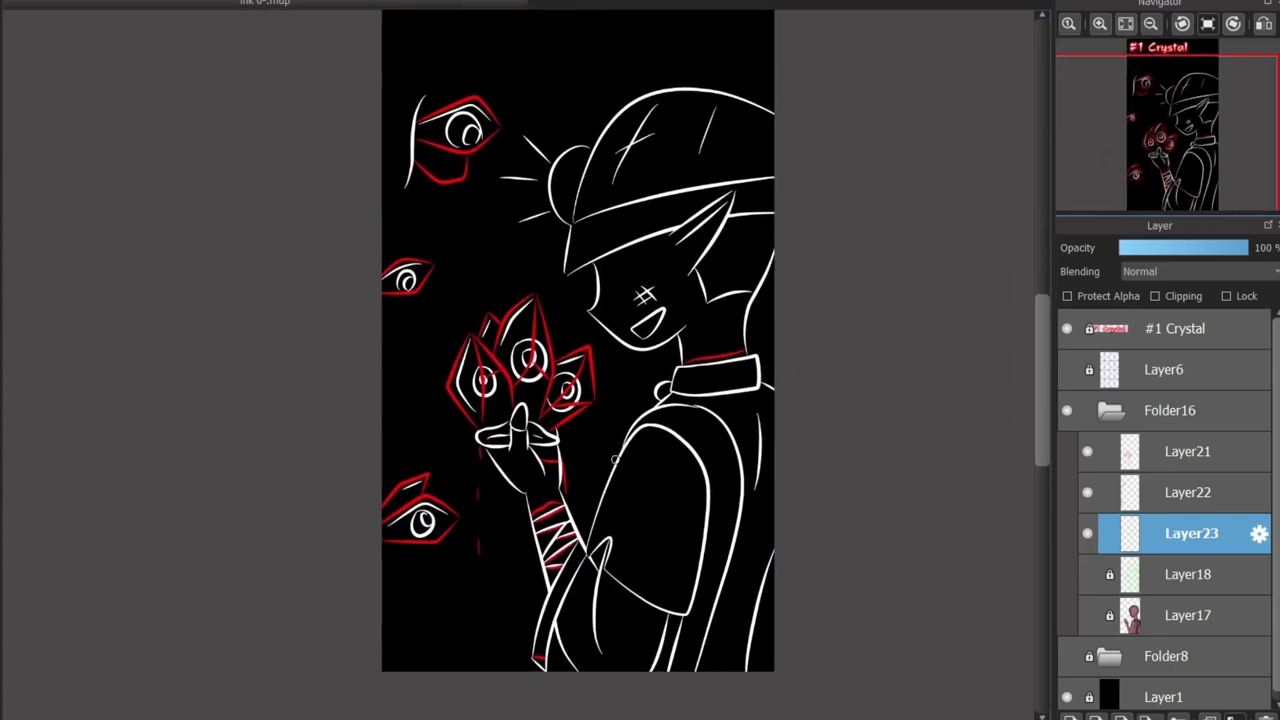
{"action": "scroll", "coordinate": [283, 186], "scroll_direction": "up", "scroll_amount": 2}
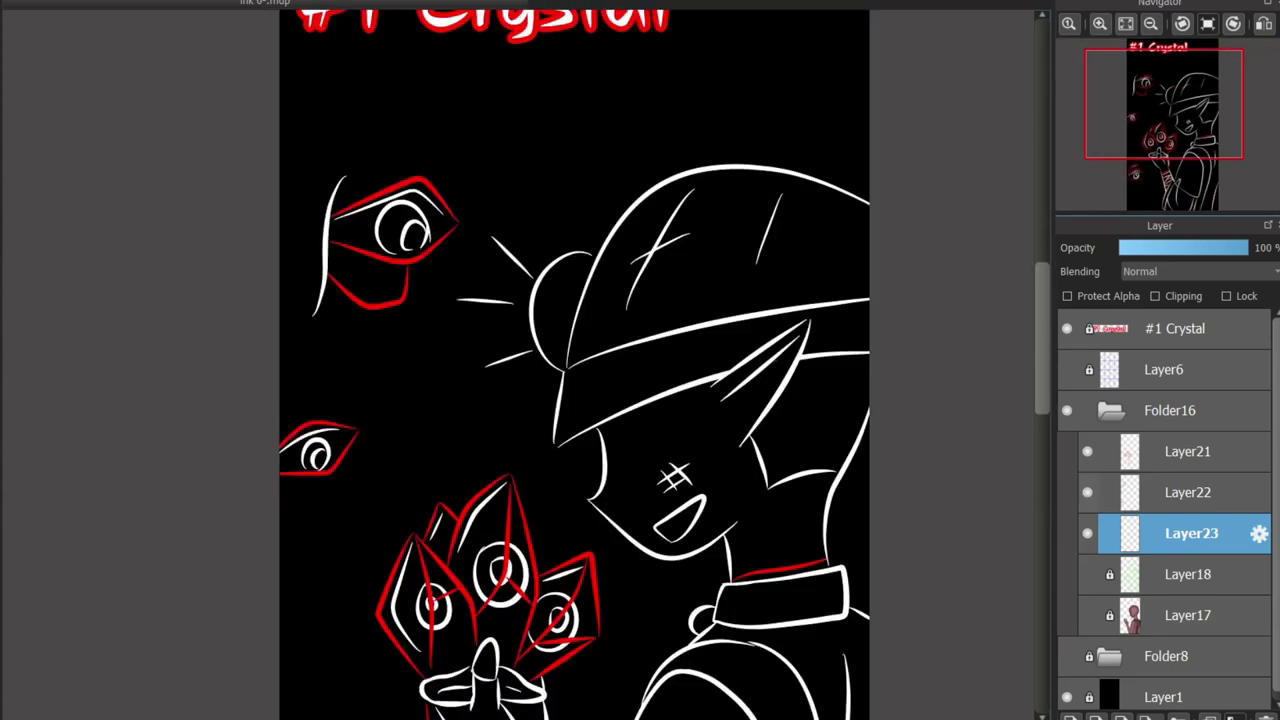
Draw curved red facet lines on Layer22 from base to tip across both crystals beside the hat
{"action": "left_click", "coordinate": [1157, 490]}
{"action": "scroll", "coordinate": [400, 200], "scroll_direction": "up", "scroll_amount": 2}
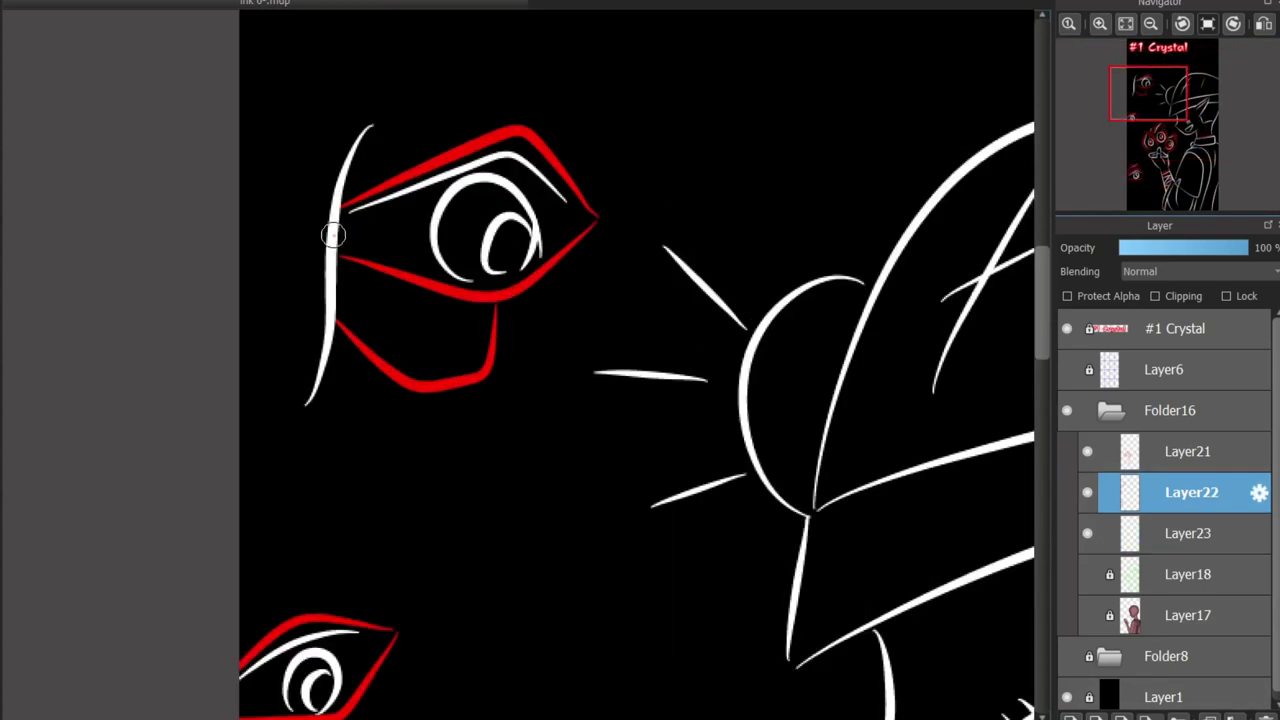
{"action": "mouse_move", "coordinate": [333, 234]}
{"action": "left_mouse_down"}
{"action": "mouse_move", "coordinate": [572, 218]}
{"action": "mouse_move", "coordinate": [501, 201]}
{"action": "mouse_move", "coordinate": [598, 215]}
{"action": "left_mouse_up"}
{"action": "key", "text": "ctrl+z"}
{"action": "mouse_move", "coordinate": [340, 278]}
{"action": "left_mouse_down"}
{"action": "mouse_move", "coordinate": [476, 370]}
{"action": "mouse_move", "coordinate": [397, 294]}
{"action": "left_mouse_up"}
{"action": "key", "text": "ctrl+z"}
{"action": "key", "text": "ctrl+z"}
{"action": "left_click_drag", "start_coordinate": [483, 367], "coordinate": [339, 299]}
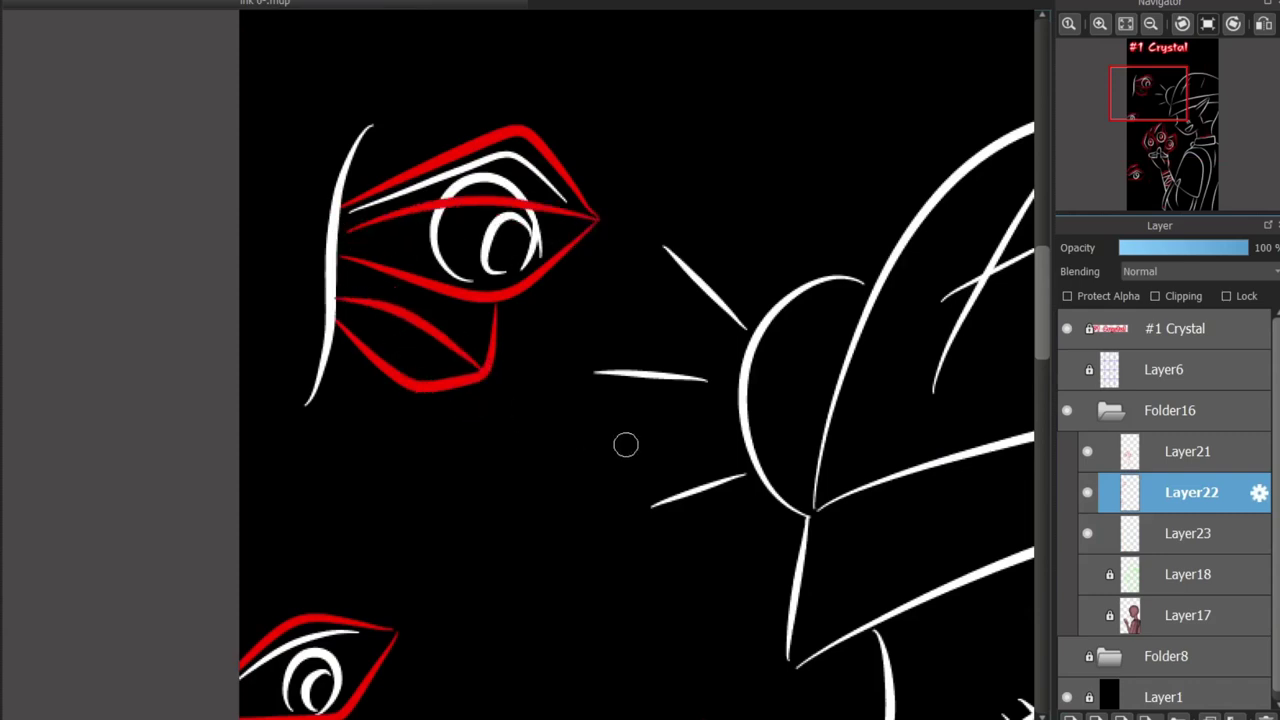
{"action": "key", "text": "ctrl+z"}
{"action": "left_click_drag", "start_coordinate": [485, 372], "coordinate": [340, 300]}
Draw red facet lines across the small edge crystal and the large crystal beside the forearm, adding a branch from its upper corner
{"action": "mouse_move", "coordinate": [400, 684]}
{"action": "left_mouse_down"}
{"action": "mouse_move", "coordinate": [463, 307]}
{"action": "mouse_move", "coordinate": [513, 284]}
{"action": "left_mouse_up"}
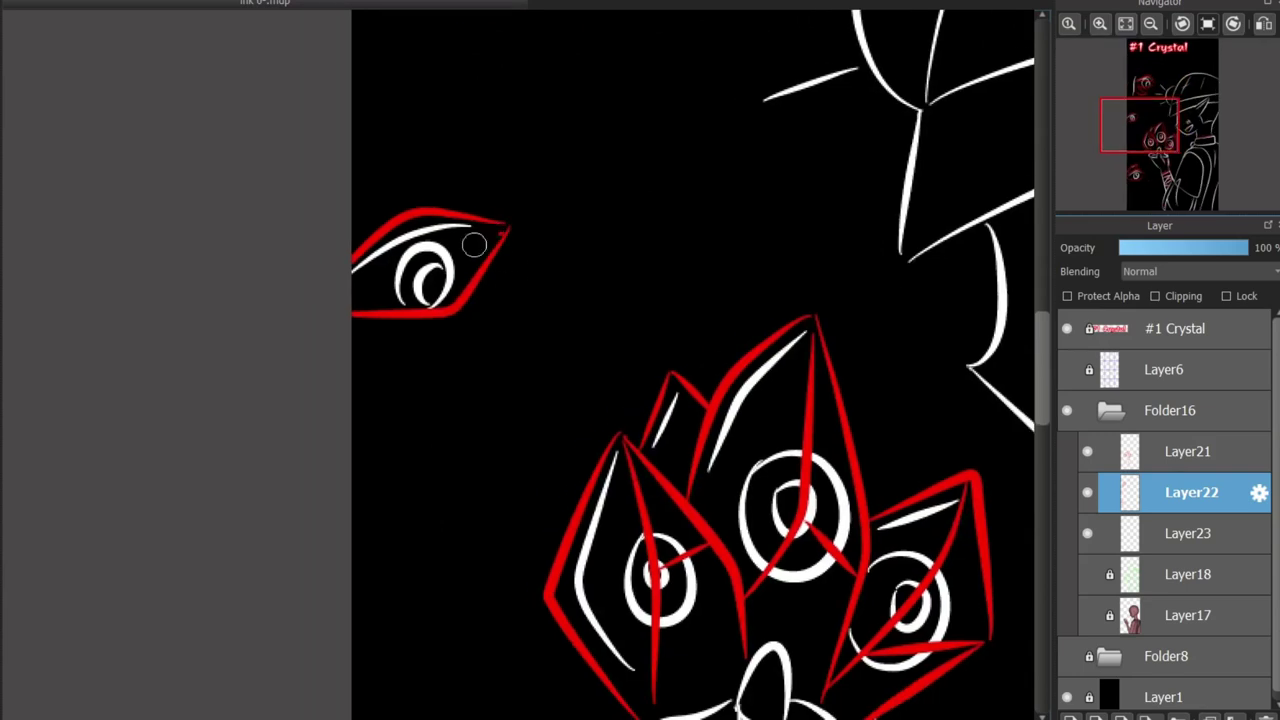
{"action": "scroll", "coordinate": [500, 226], "scroll_direction": "down", "scroll_amount": 5}
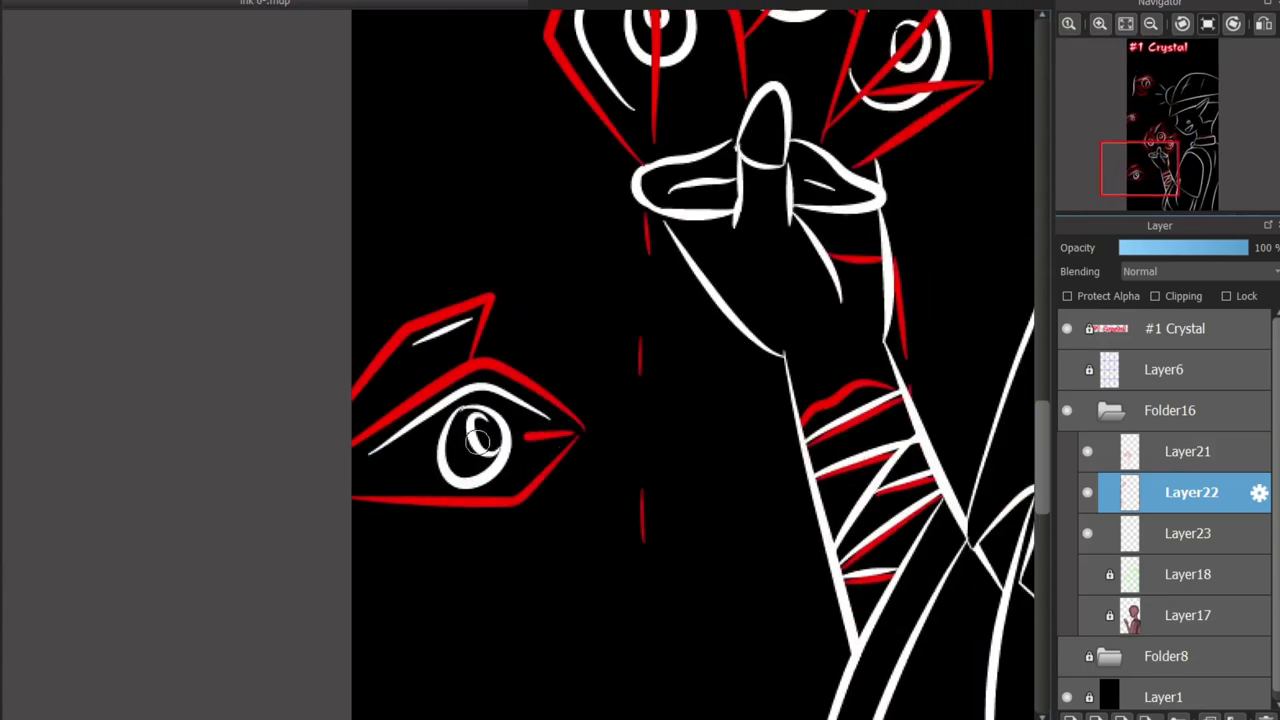
{"action": "mouse_move", "coordinate": [480, 437]}
{"action": "left_mouse_down"}
{"action": "mouse_move", "coordinate": [484, 369]}
{"action": "mouse_move", "coordinate": [352, 480]}
{"action": "mouse_move", "coordinate": [428, 491]}
{"action": "left_mouse_up"}
{"action": "key", "text": "ctrl+z"}
{"action": "key", "text": "ctrl+z"}
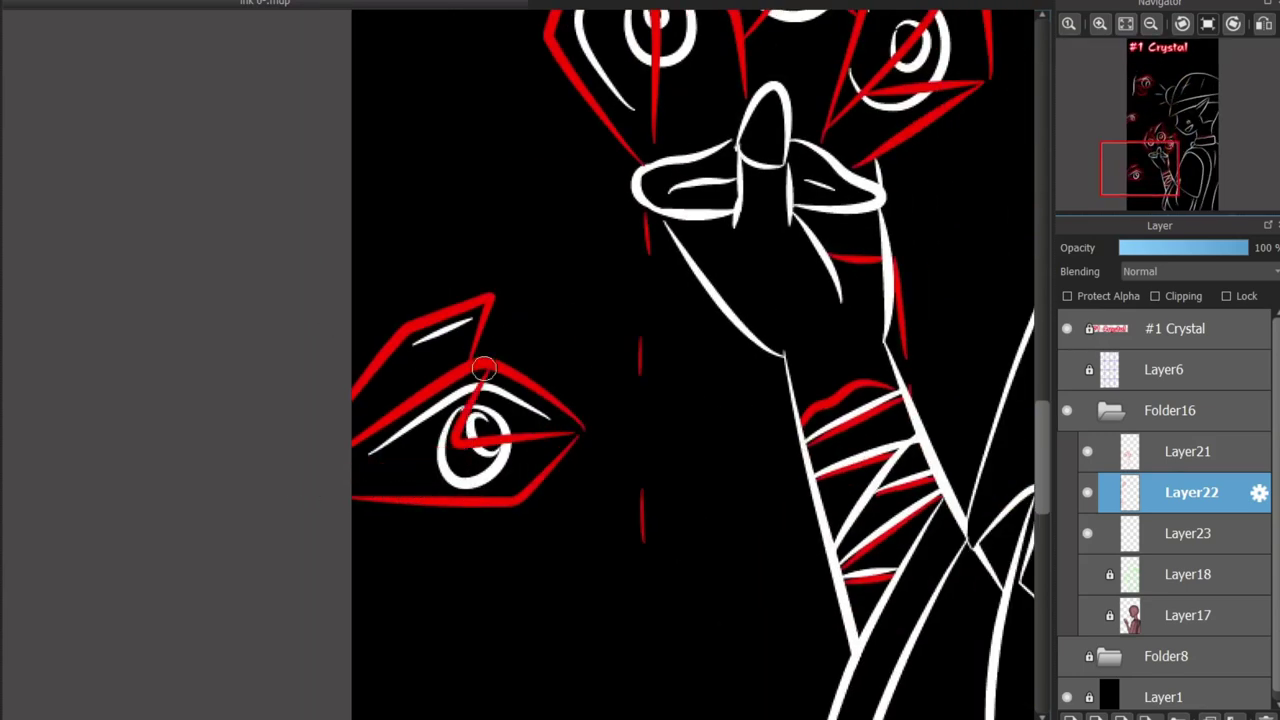
{"action": "key", "text": "ctrl+z"}
{"action": "left_click_drag", "start_coordinate": [484, 369], "coordinate": [459, 451]}
{"action": "mouse_move", "coordinate": [354, 480]}
{"action": "left_mouse_down"}
{"action": "mouse_move", "coordinate": [429, 451]}
{"action": "mouse_move", "coordinate": [354, 478]}
{"action": "left_mouse_up"}
{"action": "key", "text": "ctrl+z"}
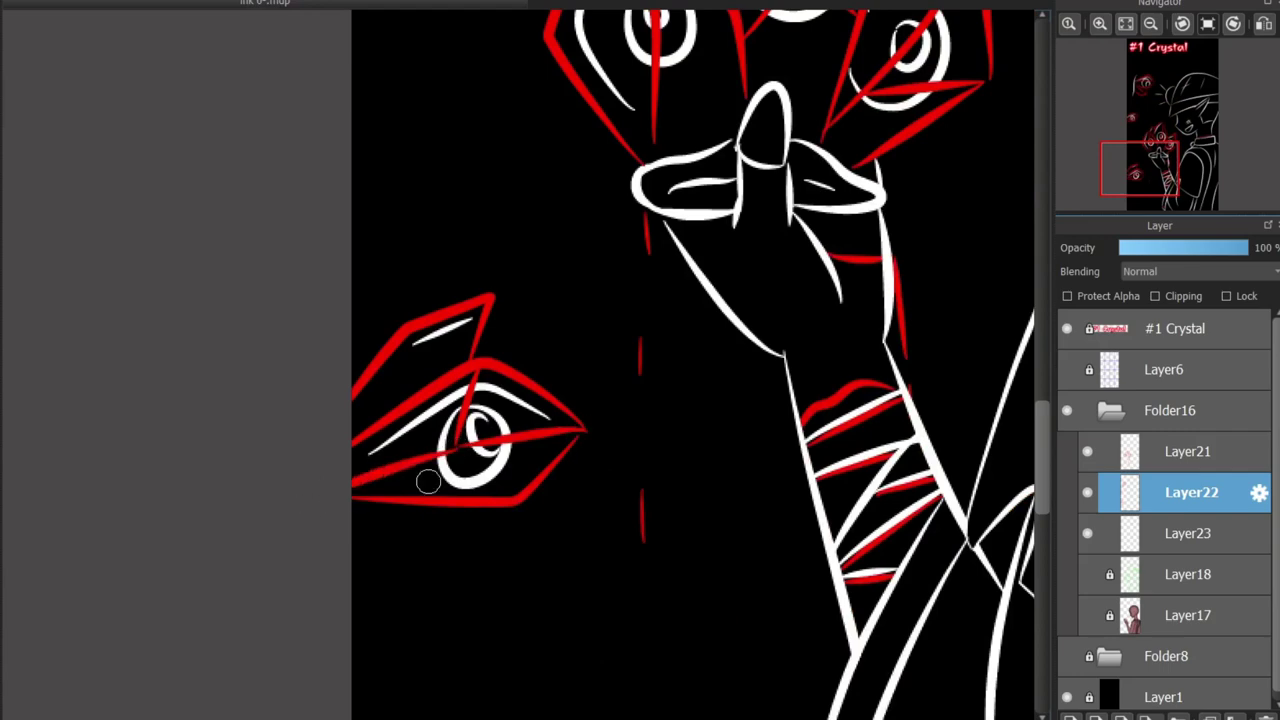
{"action": "key", "text": "ctrl+z"}
{"action": "left_click_drag", "start_coordinate": [462, 440], "coordinate": [354, 476]}
{"action": "scroll", "coordinate": [408, 565], "scroll_direction": "down", "scroll_amount": 5}
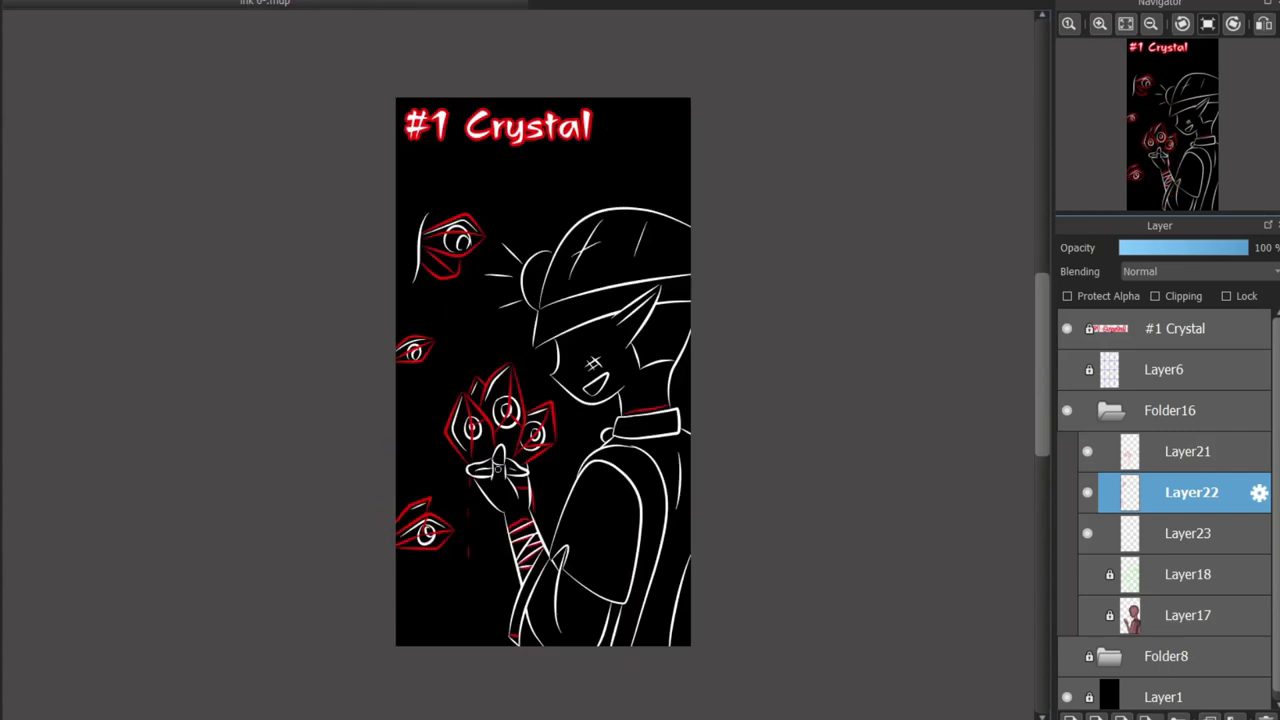
{"action": "scroll", "coordinate": [423, 594], "scroll_direction": "up", "scroll_amount": 3}
{"action": "scroll", "coordinate": [423, 594], "scroll_direction": "down", "scroll_amount": 3}
{"action": "scroll", "coordinate": [420, 475], "scroll_direction": "up", "scroll_amount": 5}
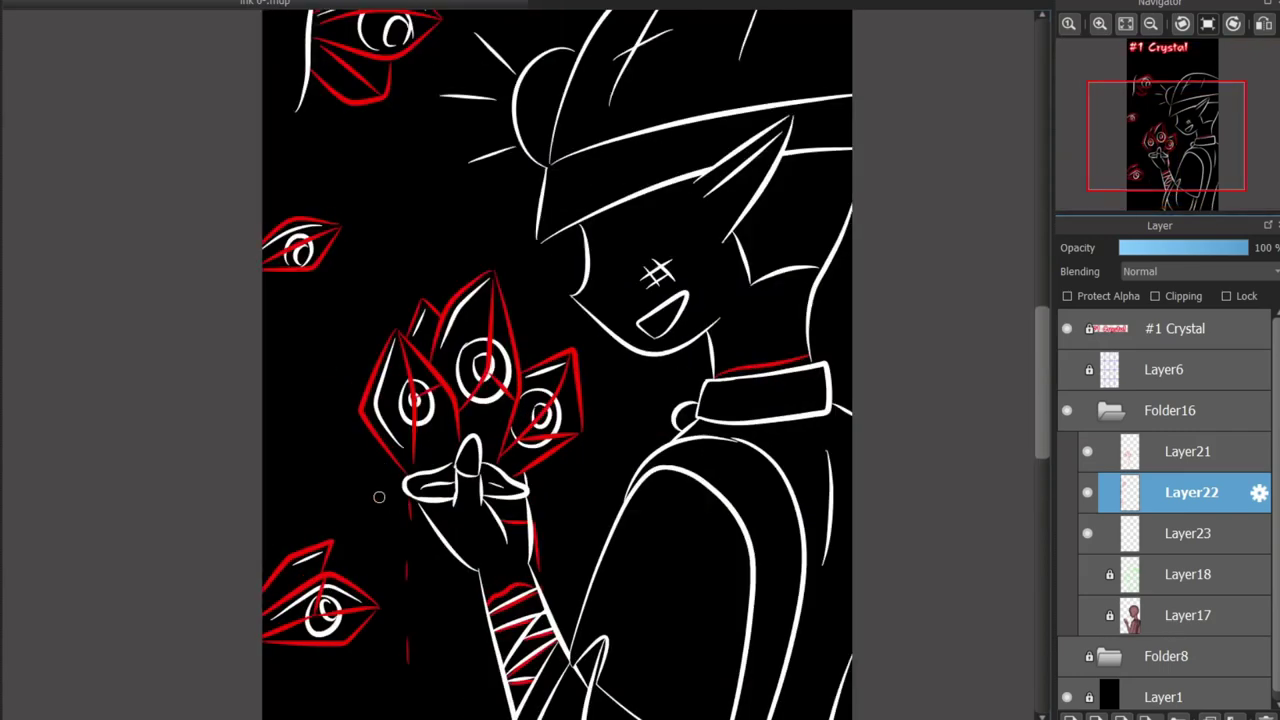
{"action": "scroll", "coordinate": [420, 473], "scroll_direction": "down", "scroll_amount": 5}
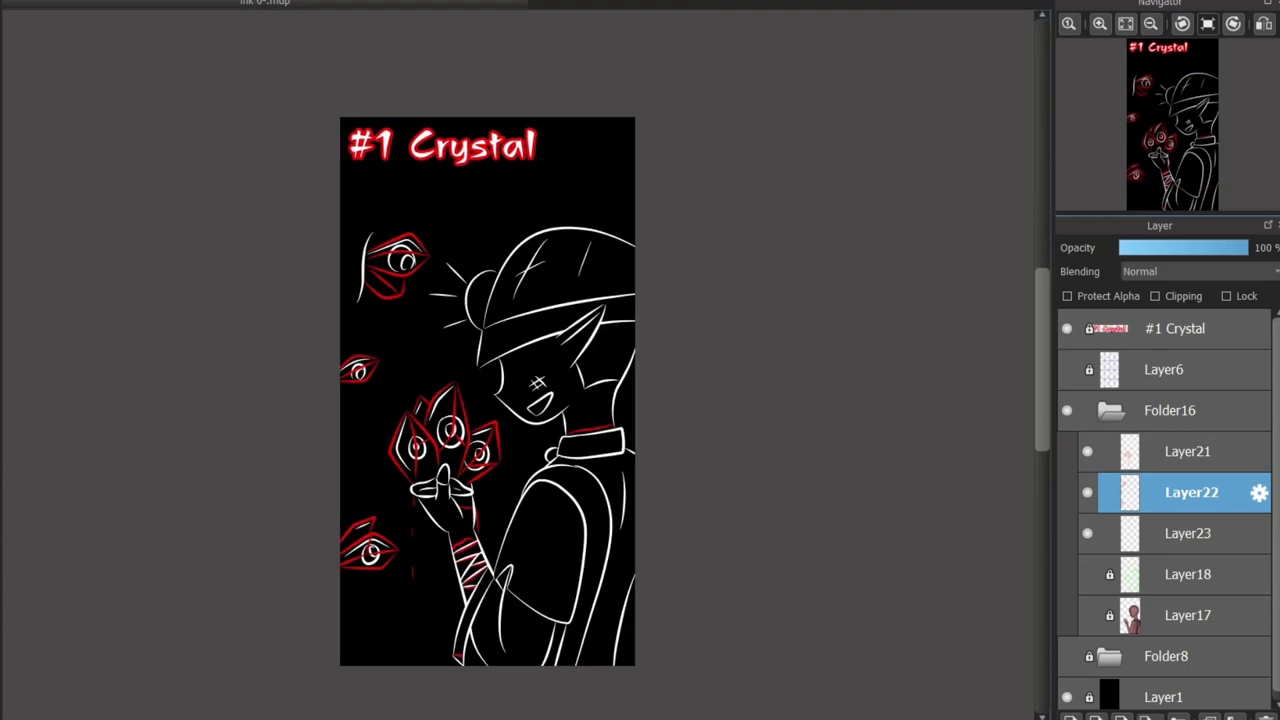